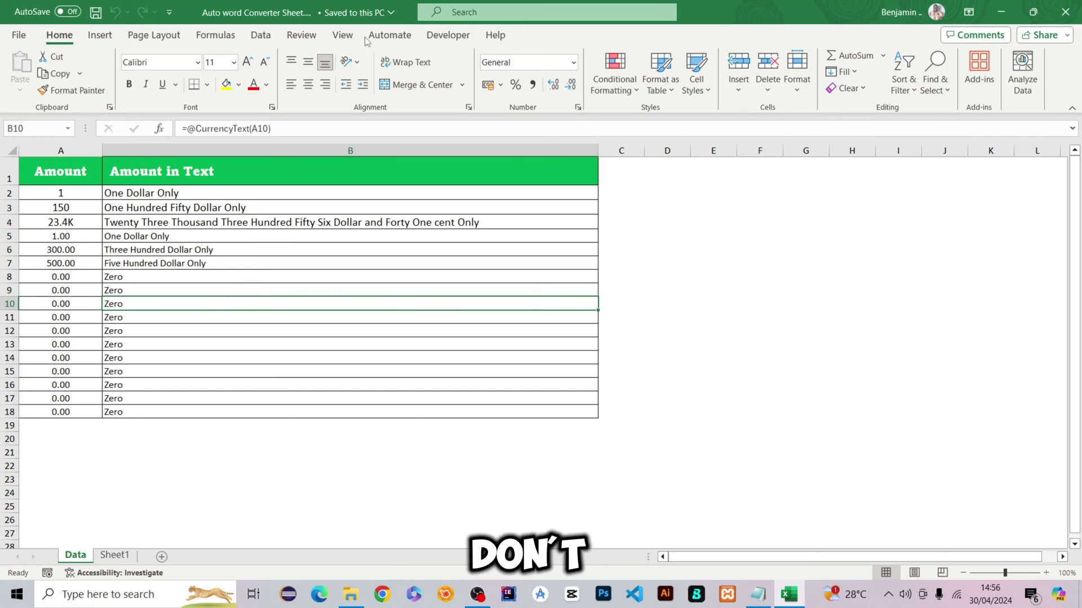
click(343, 35)
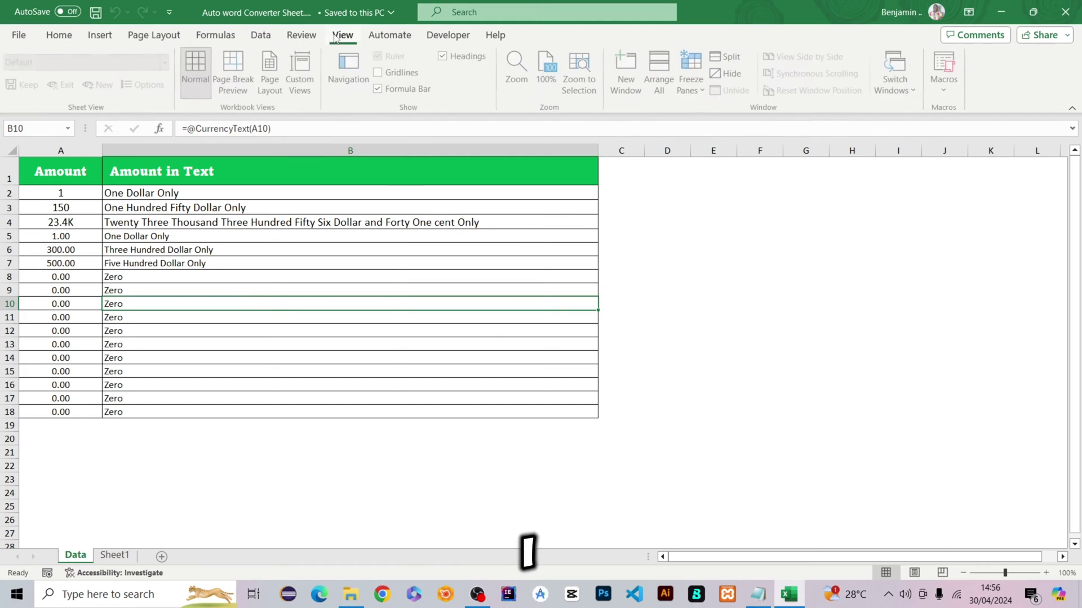
click(301, 35)
click(666, 275)
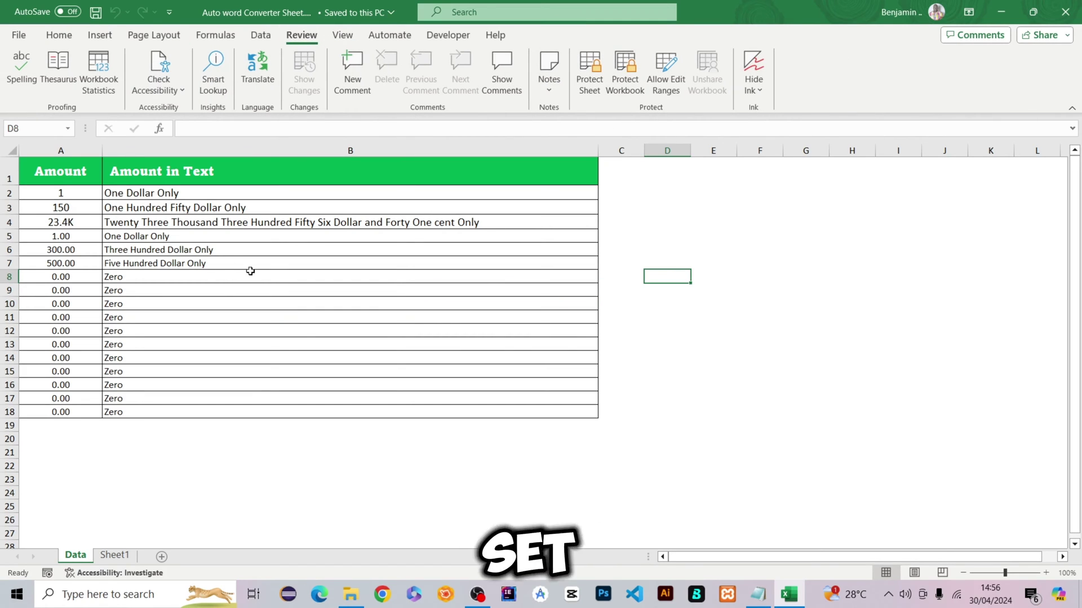
click(163, 454)
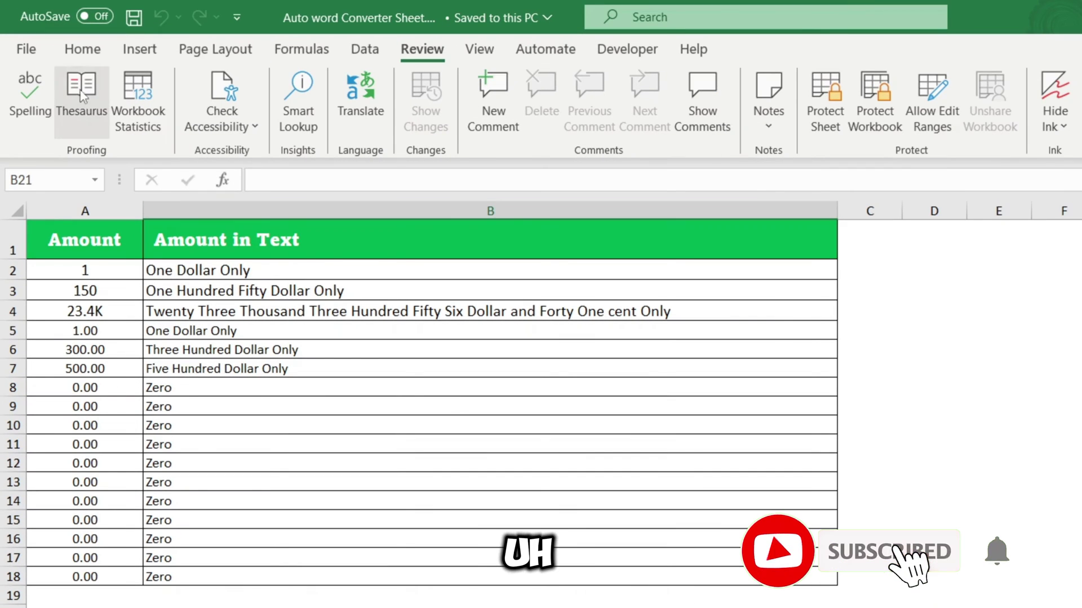
click(83, 49)
click(381, 150)
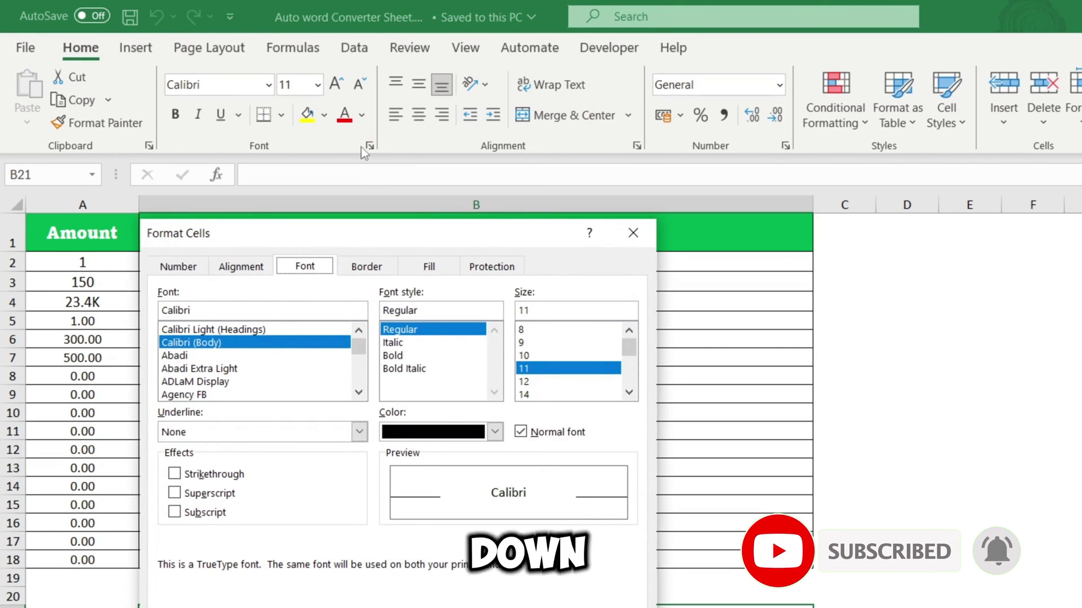
click(492, 266)
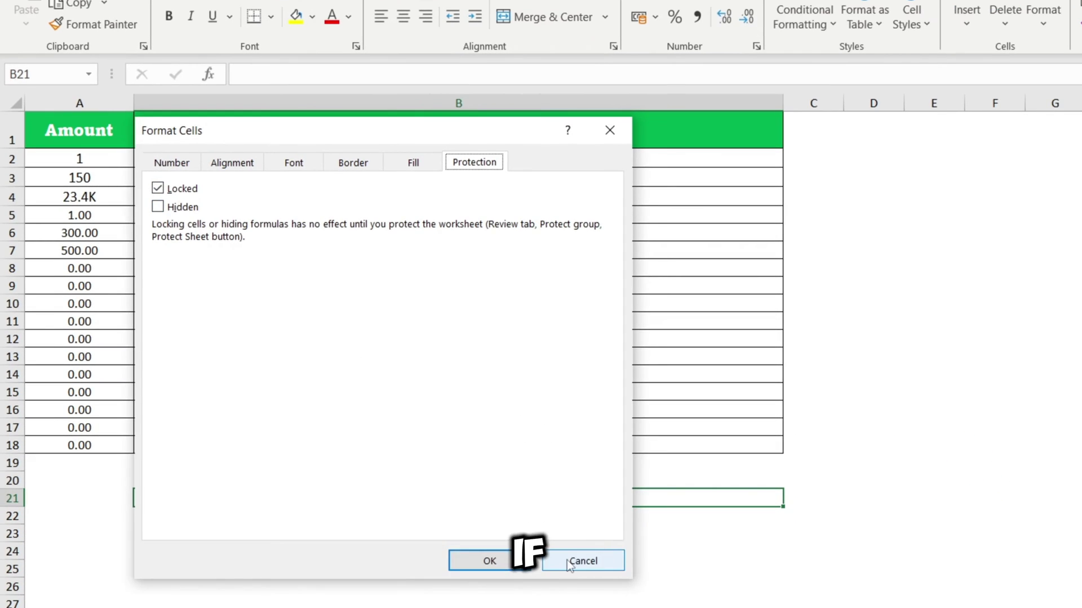
click(470, 560)
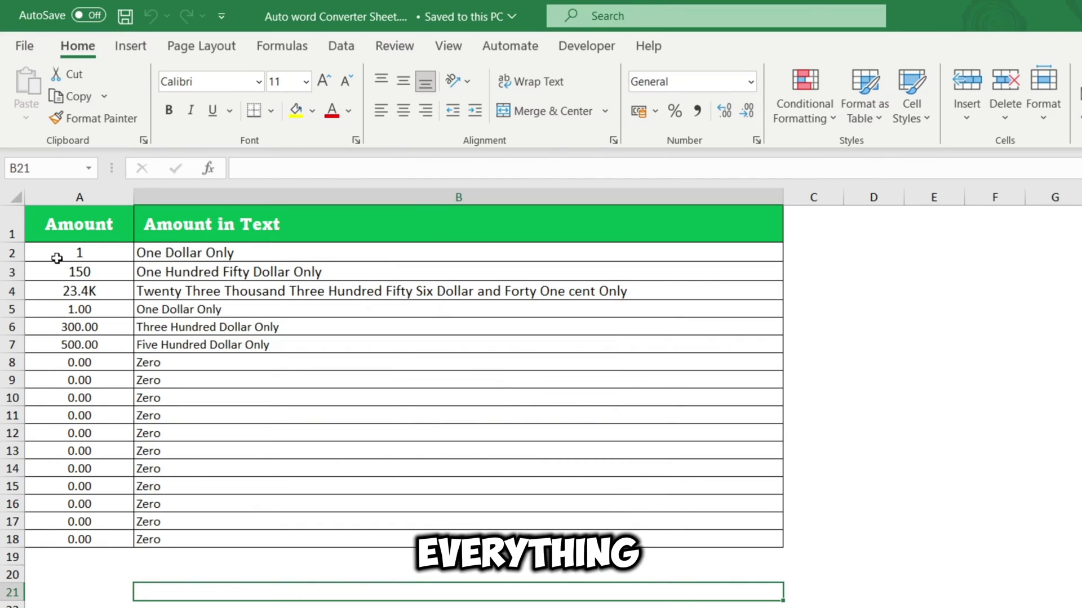
Step: Unlock every cell on the worksheet through Format Cells > Protection
click(296, 377)
key(ctrl+a)
click(313, 591)
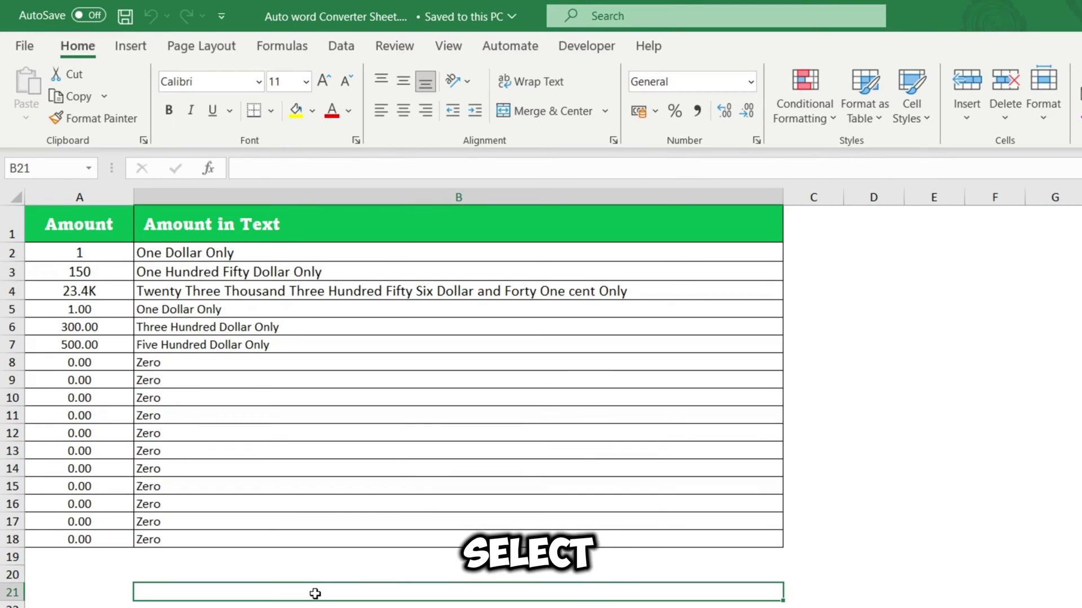
key(ctrl+a)
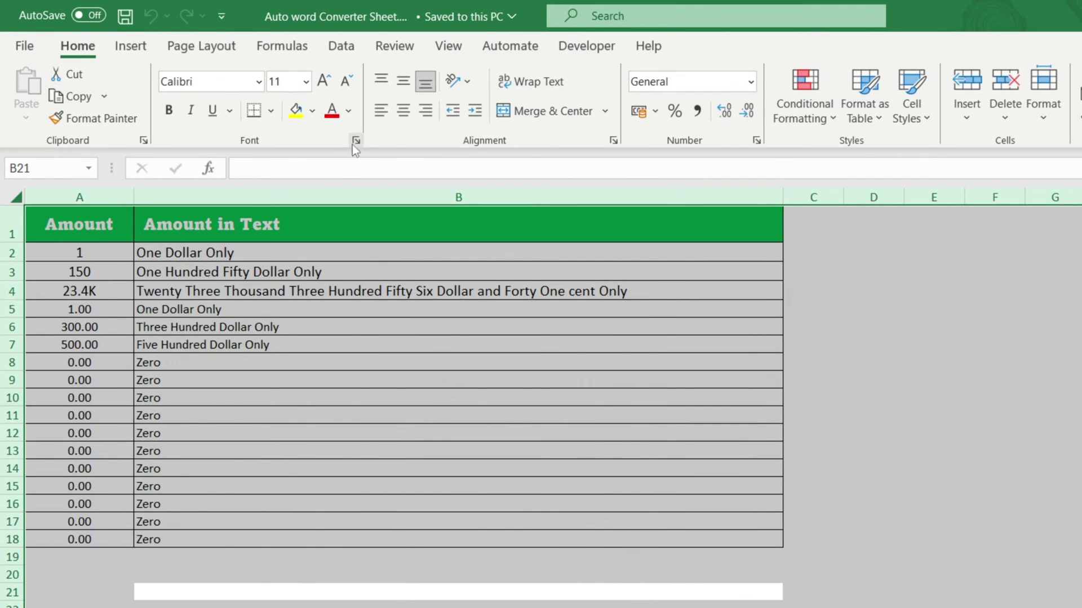
click(356, 140)
click(474, 257)
click(159, 282)
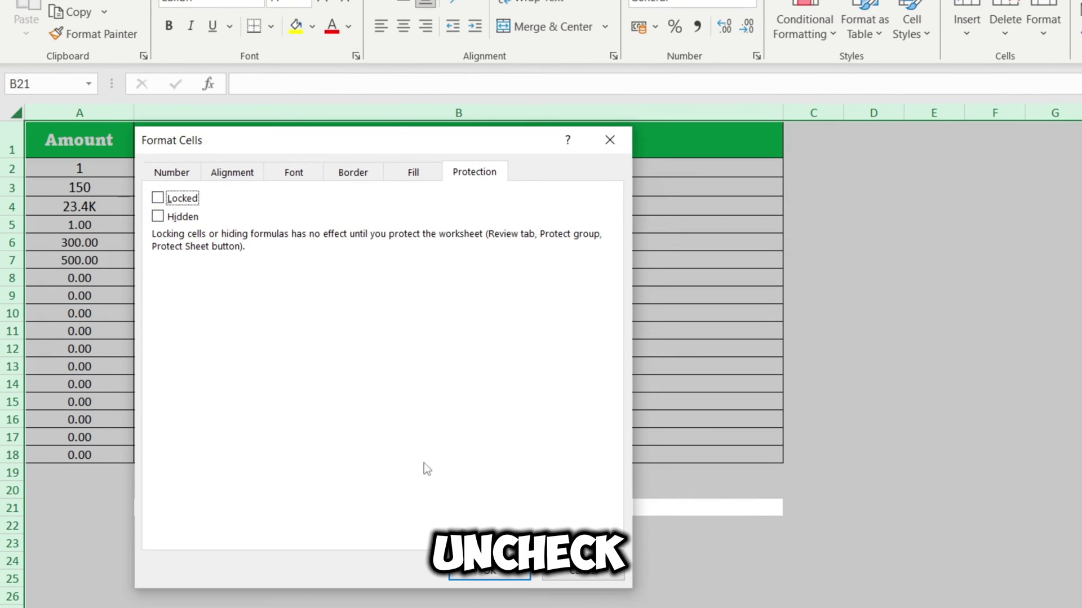
click(485, 570)
Step: Lock the Amount in Text cells B1:B18 together with the Amount header A1
click(471, 415)
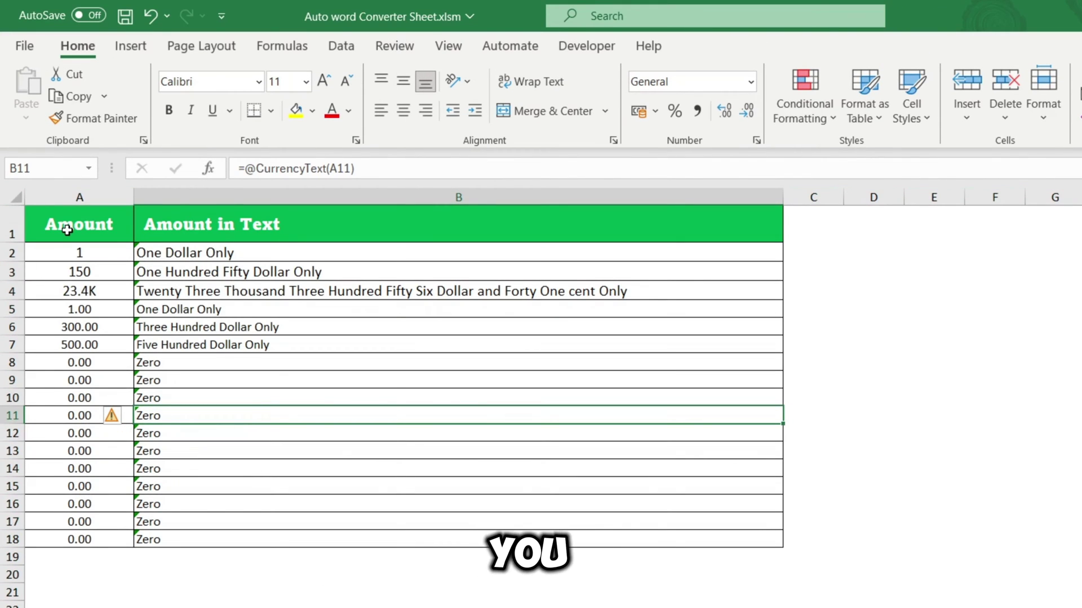
drag(256, 539, 169, 228)
ctrl+click(112, 237)
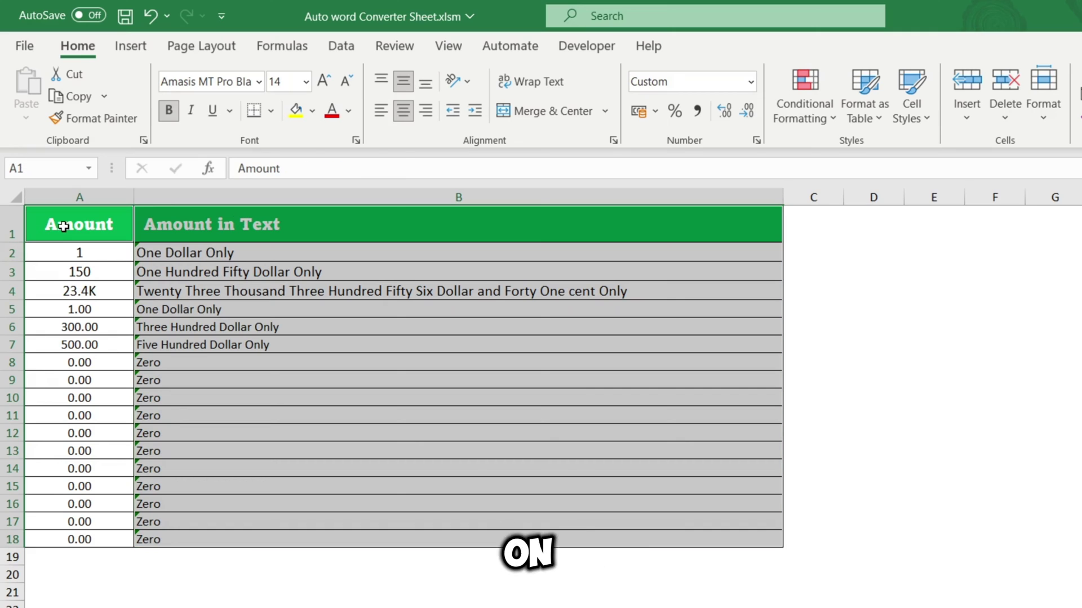
click(355, 140)
click(488, 260)
click(157, 282)
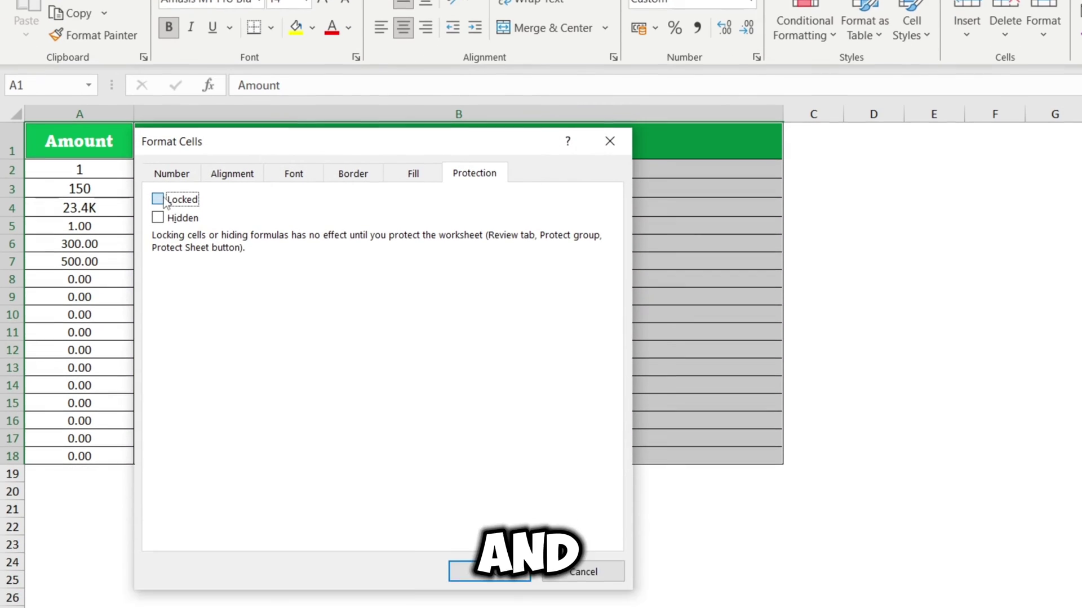
click(526, 607)
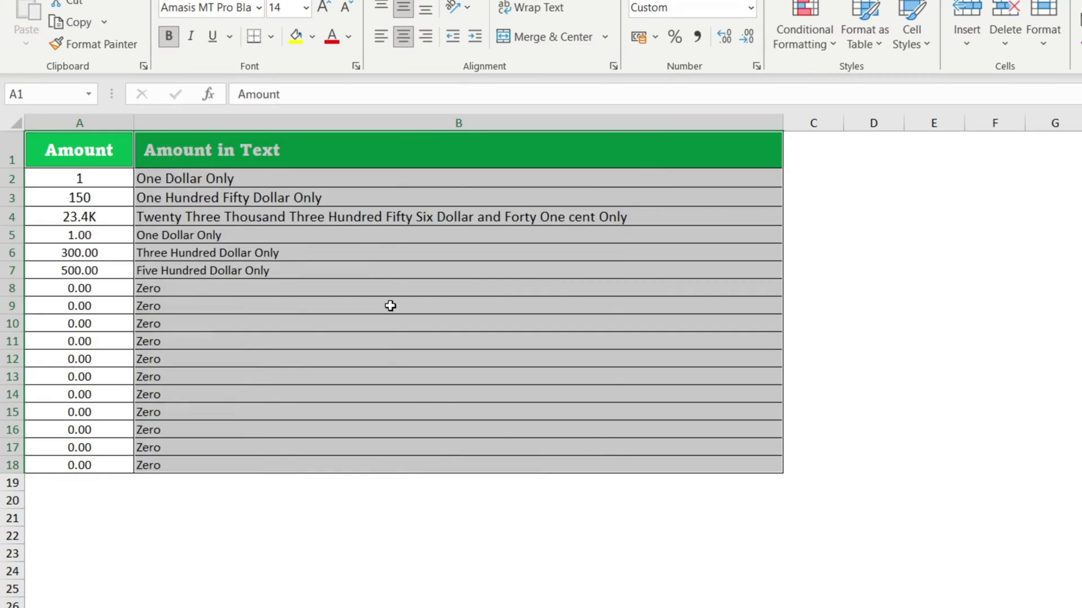
Step: Protect the Data sheet with a confirmed password, then reopen the workbook from the clean folder
click(428, 322)
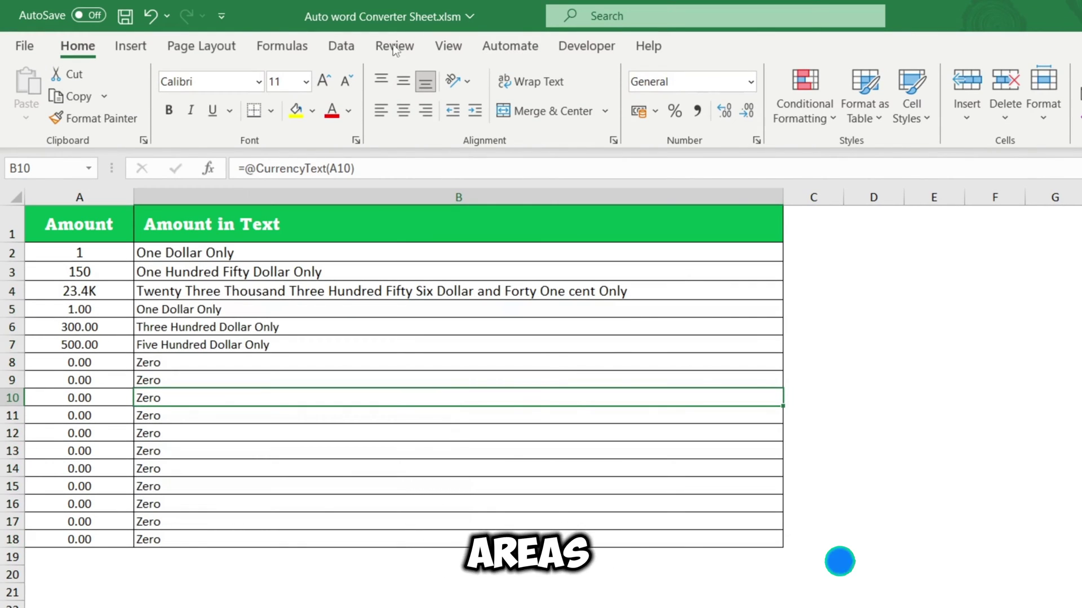
click(394, 45)
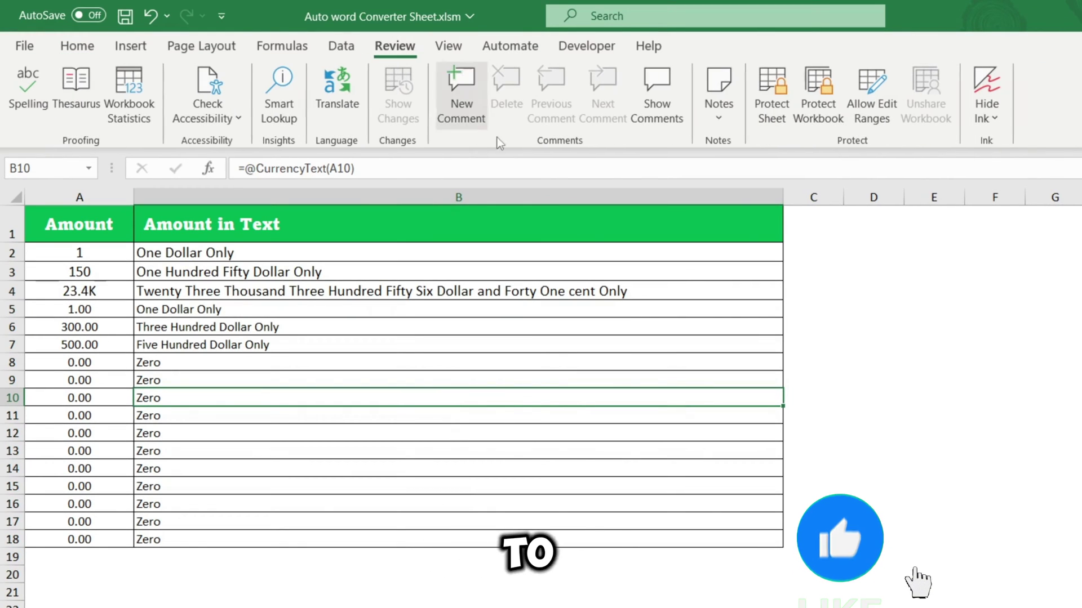
click(771, 93)
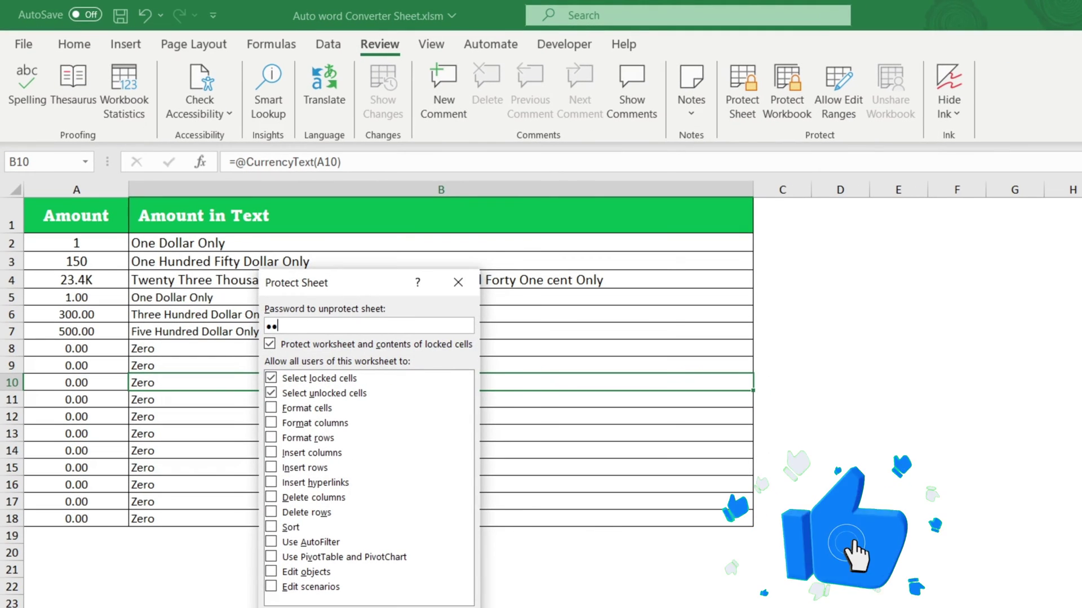
key(Return)
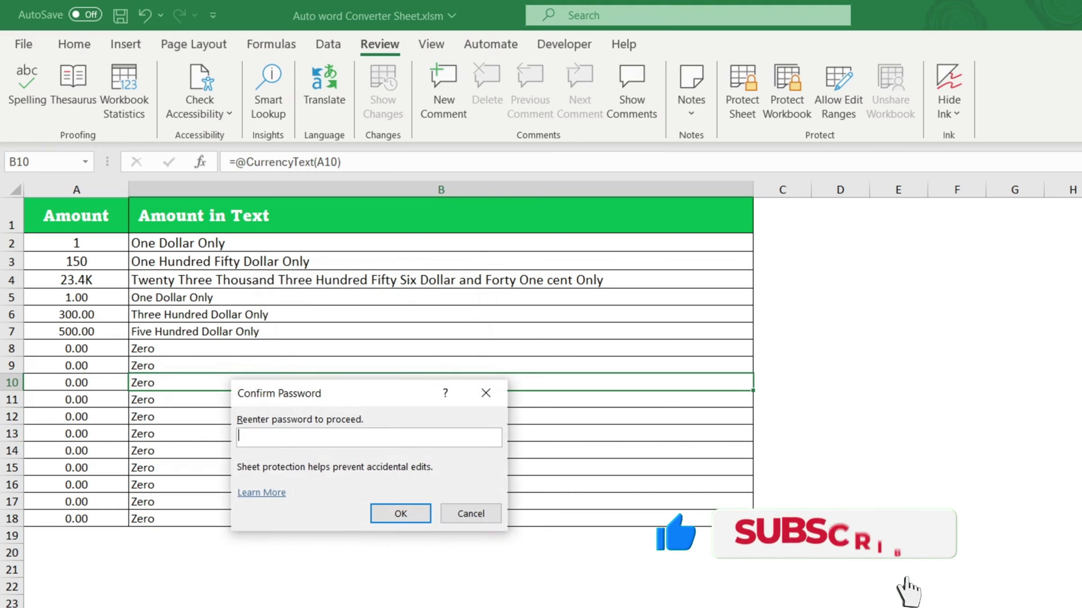
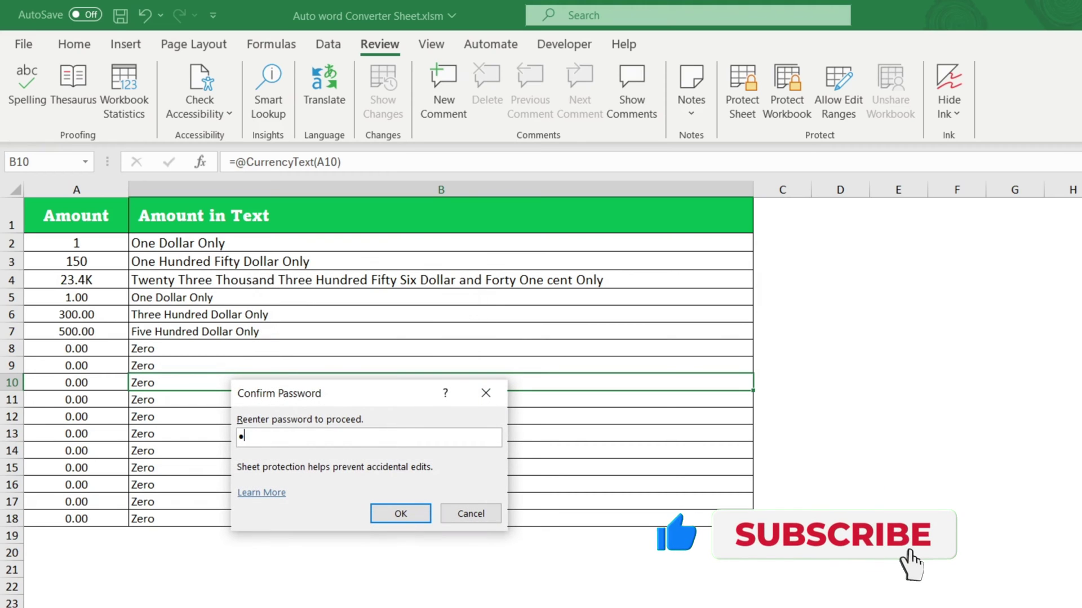
key(Return)
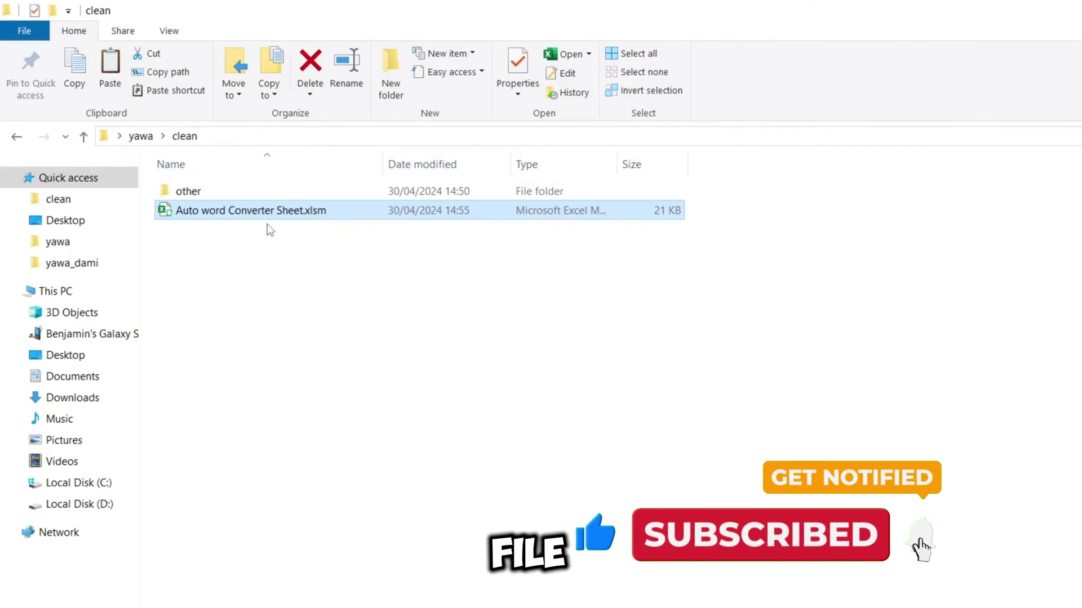
double_click(285, 215)
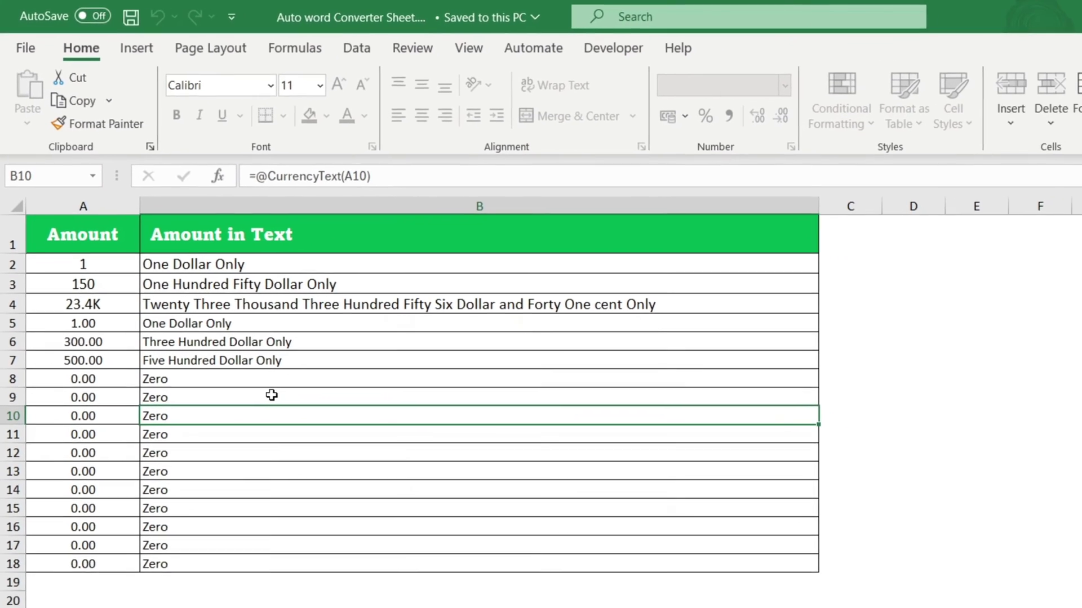
Step: Confirm formula cell B9 is protected, then enter 500 in unlocked cell A9
double_click(259, 381)
click(716, 441)
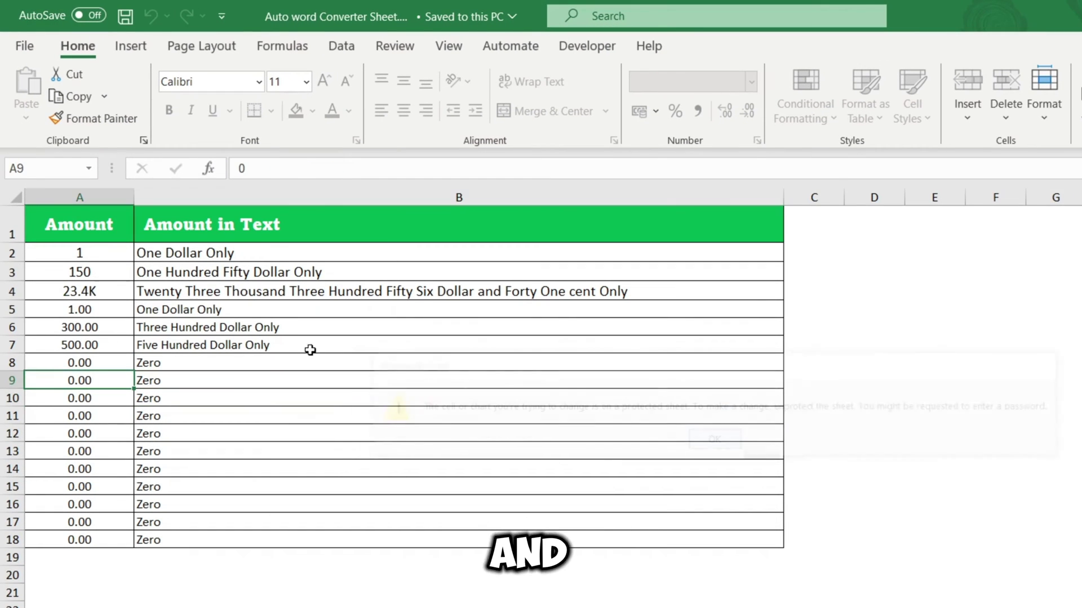
click(177, 313)
click(82, 383)
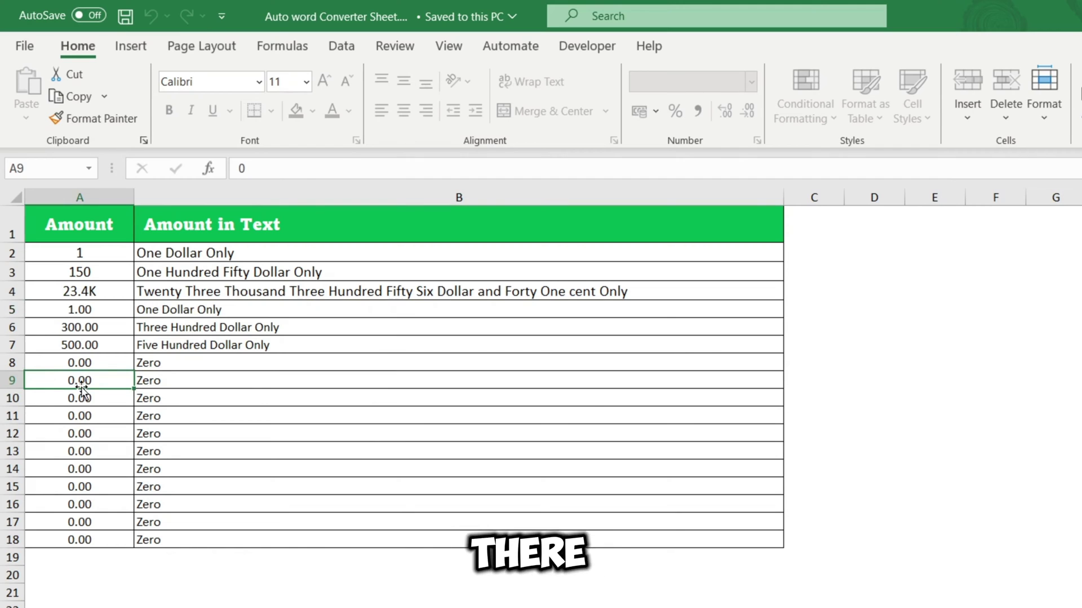
text(500)
key(Return)
Step: Close the workbook, saving the changes
click(633, 604)
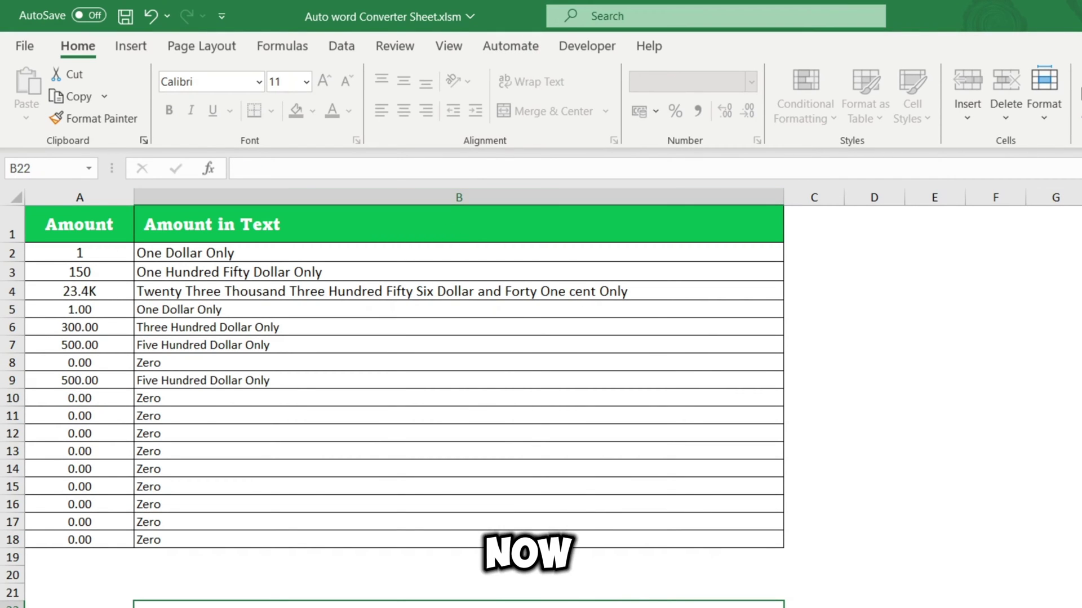
key(alt+F4)
click(665, 412)
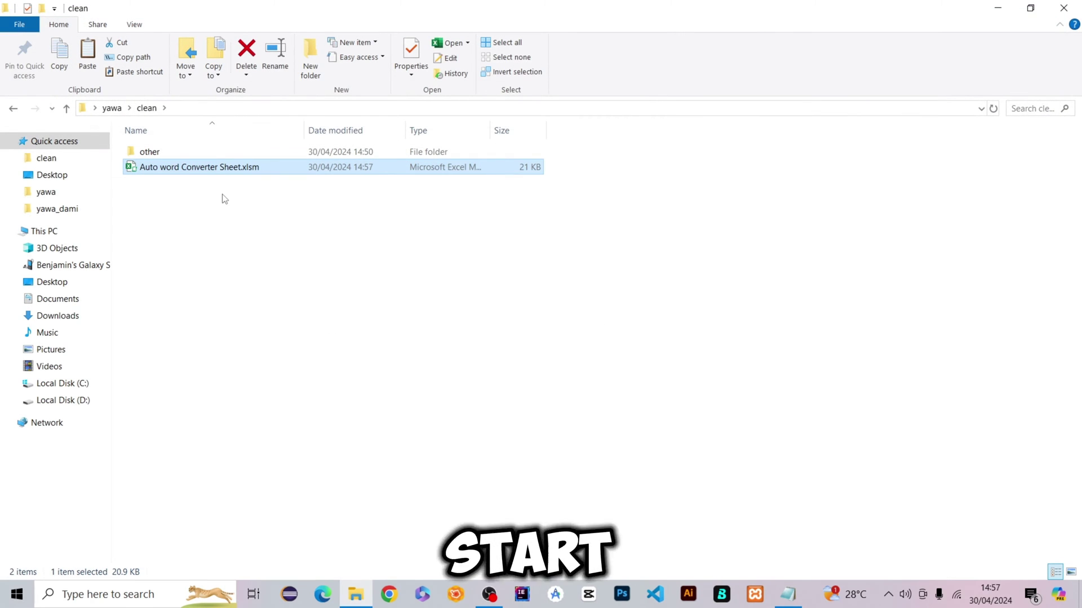
Step: Duplicate the workbook file in File Explorer by copying and pasting it
right_click(190, 173)
click(222, 449)
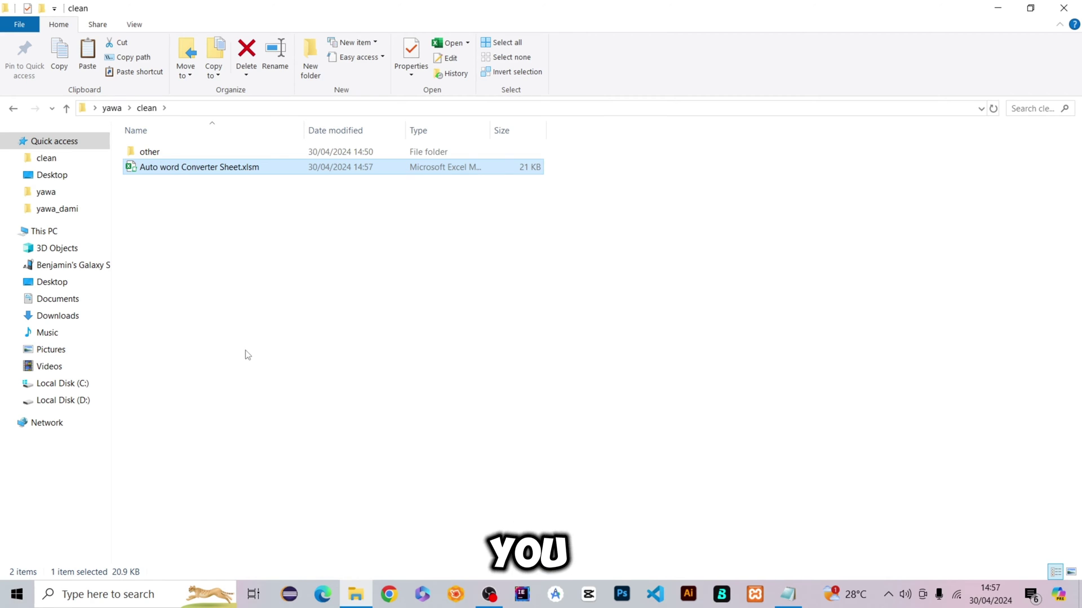
key(ctrl+v)
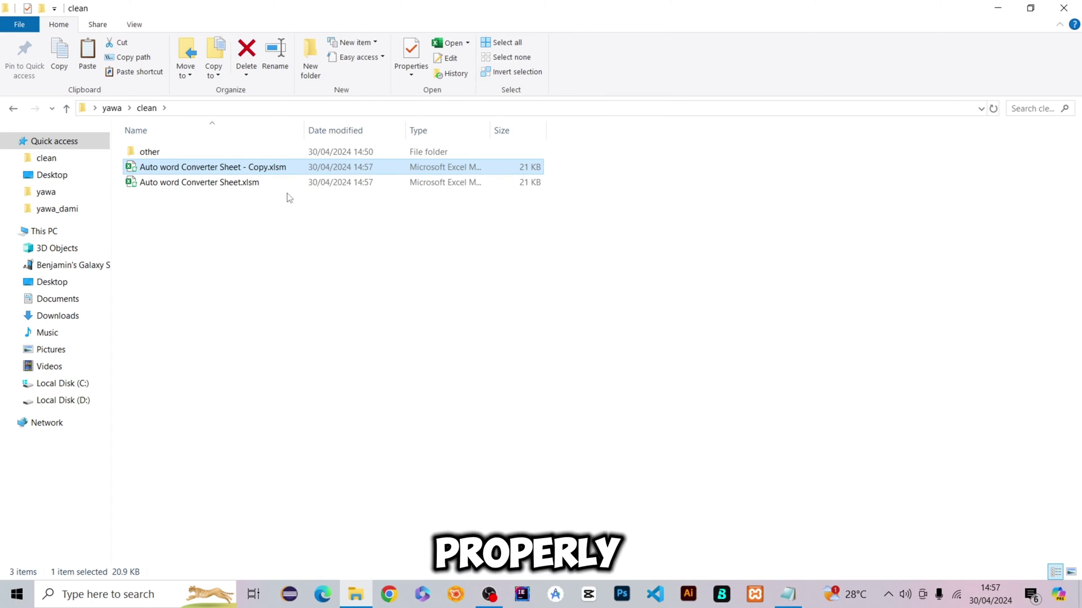
Step: Change the copy's extension from .xlsm to .zip, accepting the extension warning
right_click(281, 168)
click(317, 497)
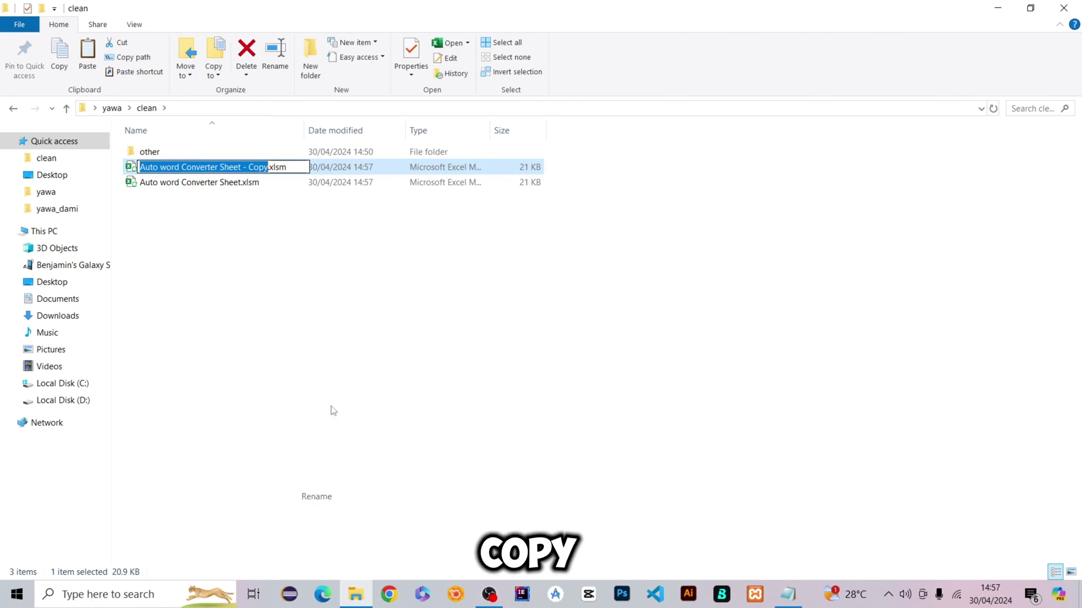
drag(290, 167, 269, 167)
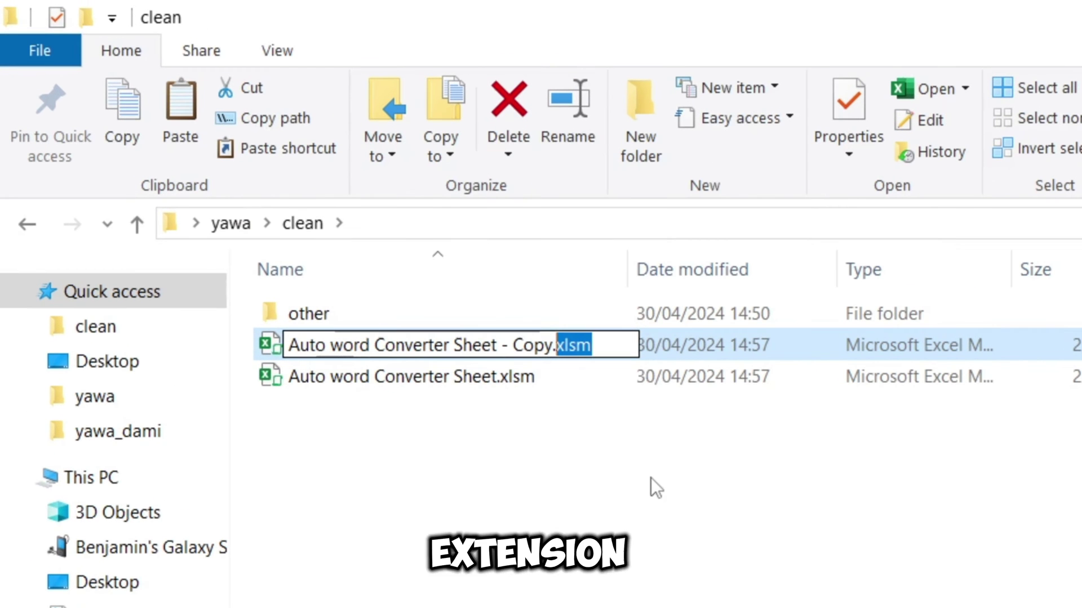
text(z)
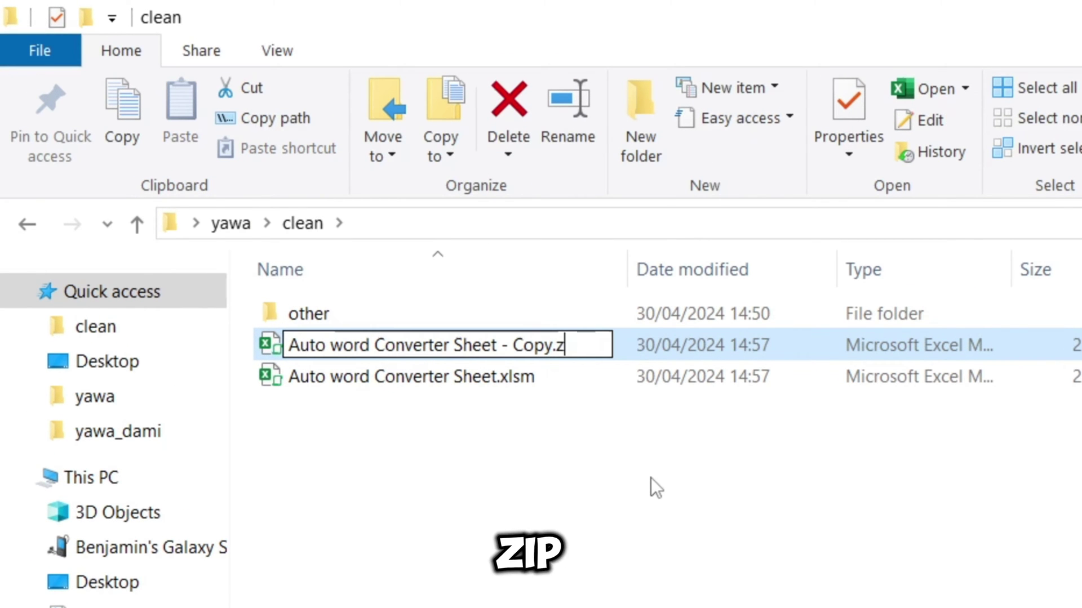
text(ip)
key(Return)
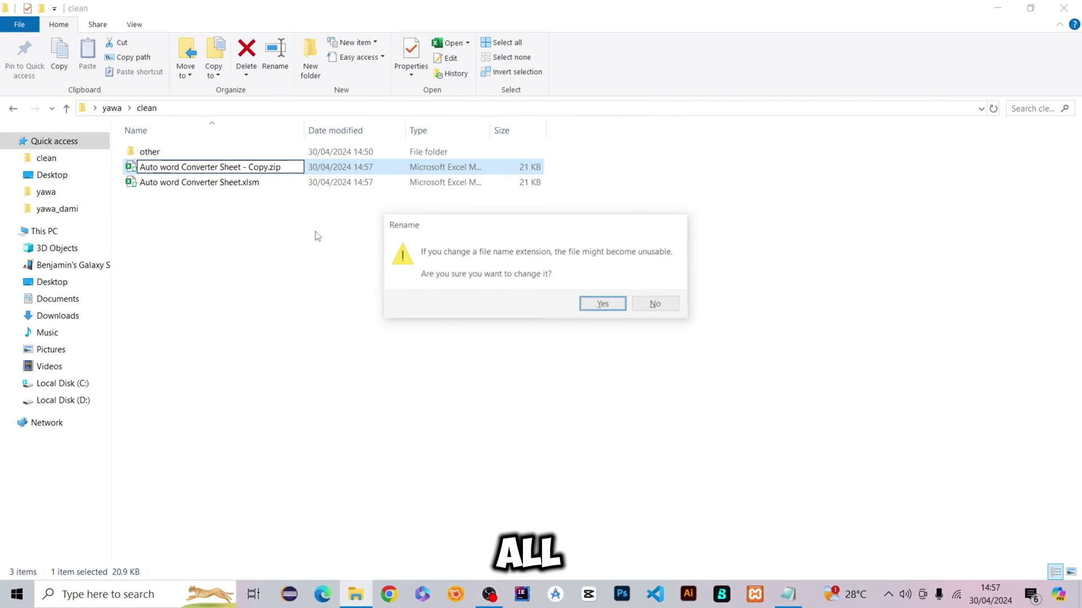
key(Return)
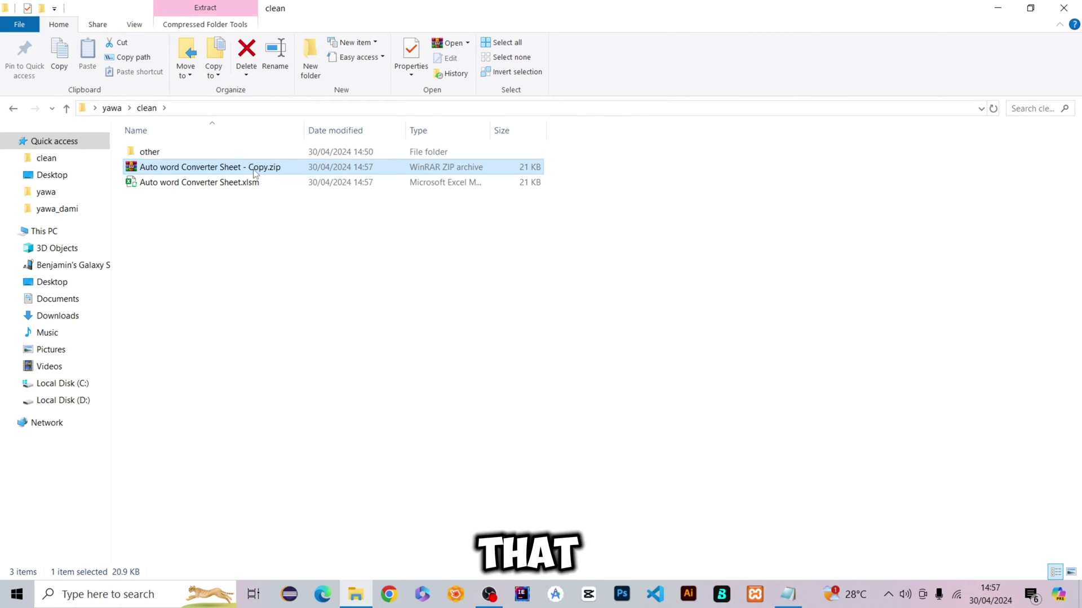
Step: Extract the ZIP into its own folder and open its xl folder
right_click(267, 171)
click(318, 275)
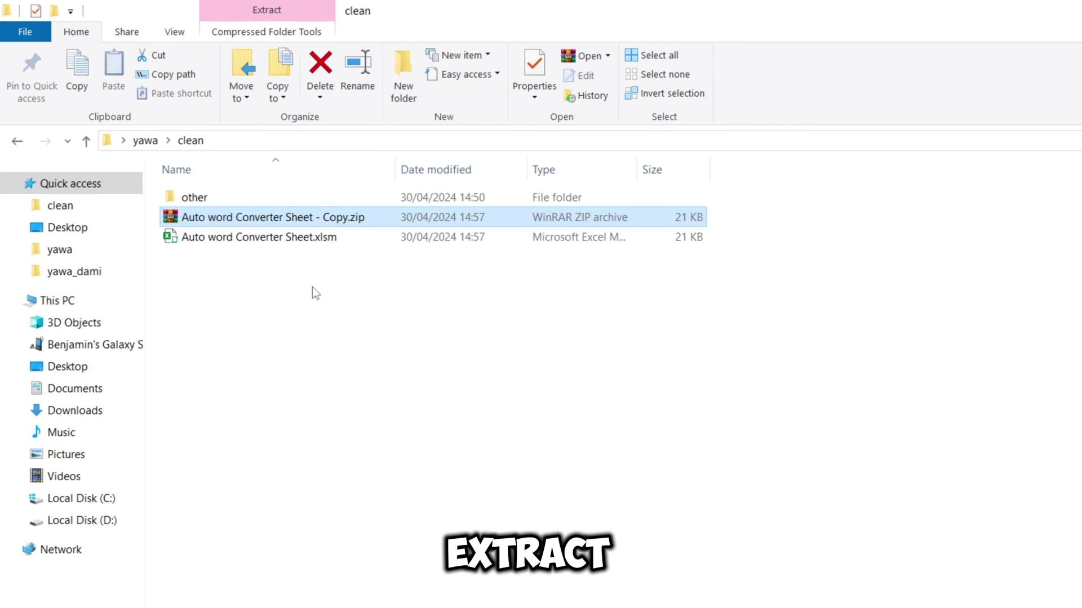
click(282, 197)
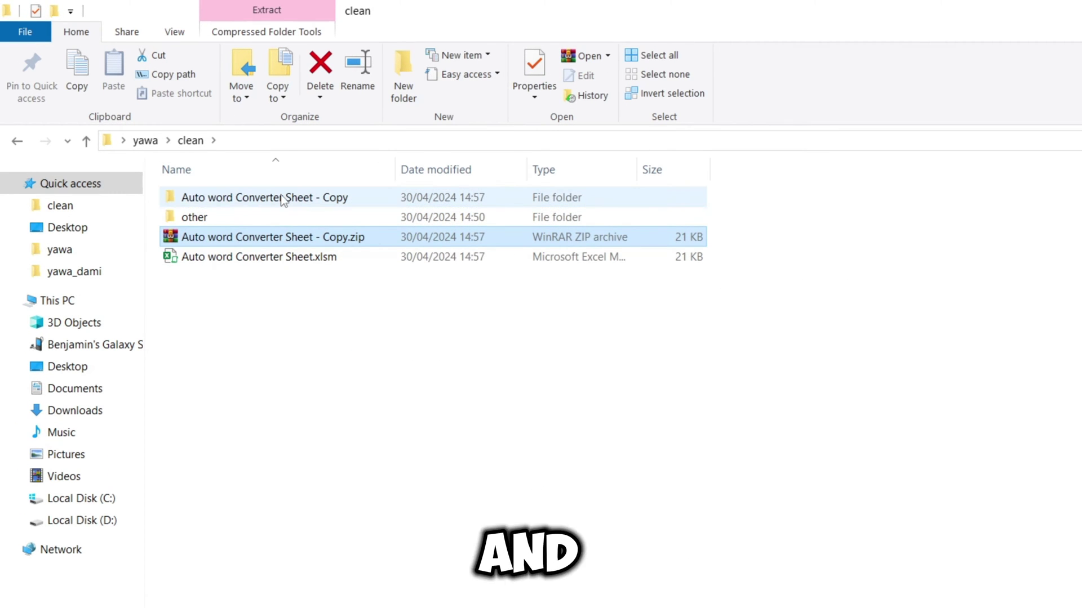
double_click(271, 197)
double_click(204, 235)
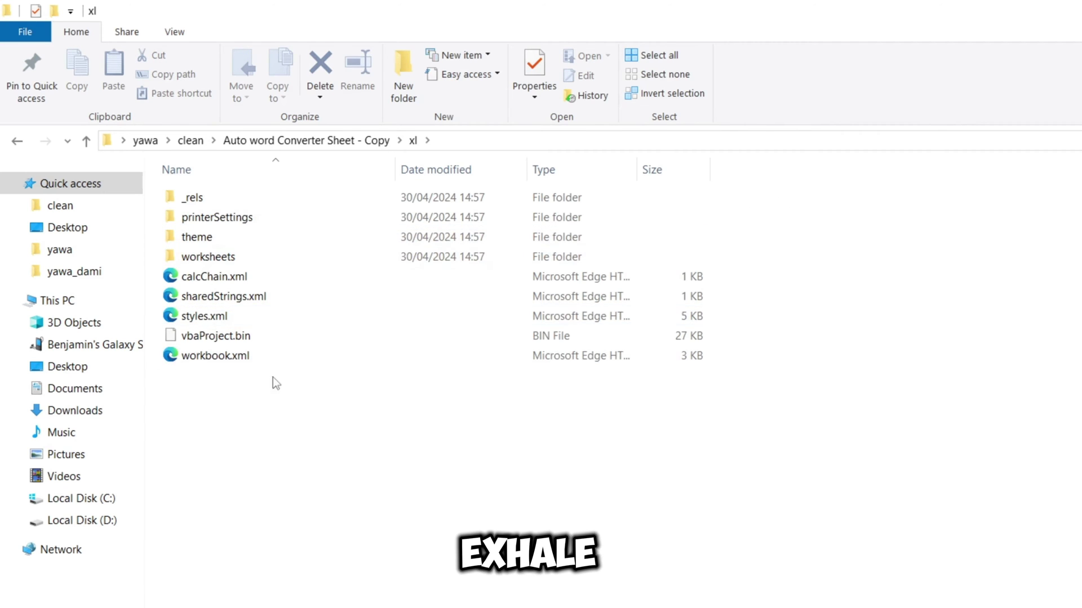
Step: Open the worksheets folder in a restored Explorer window moved to the right, beside yawa
double_click(880, 10)
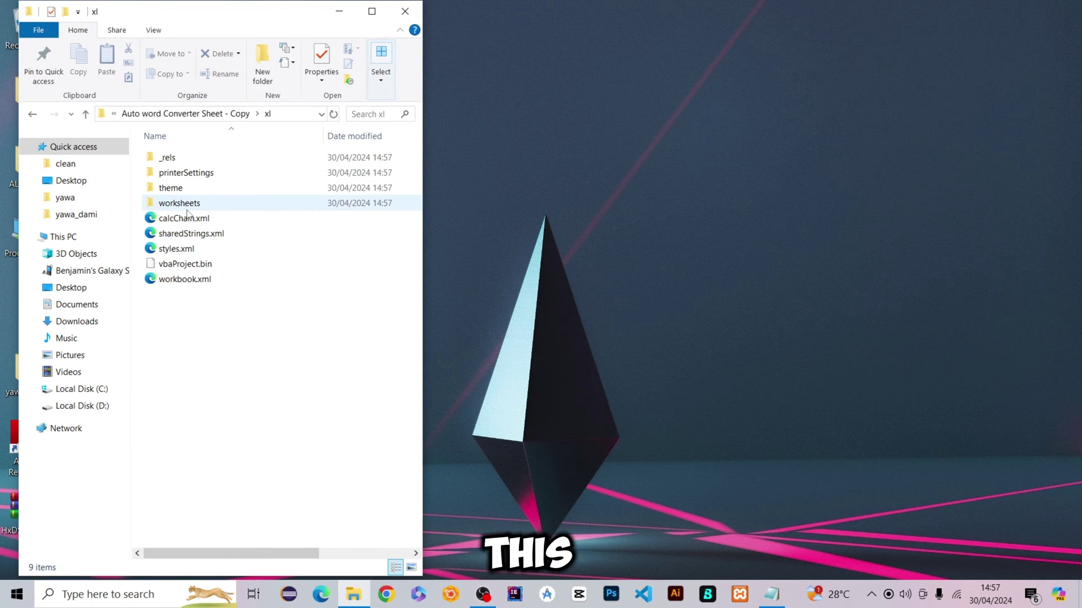
double_click(190, 207)
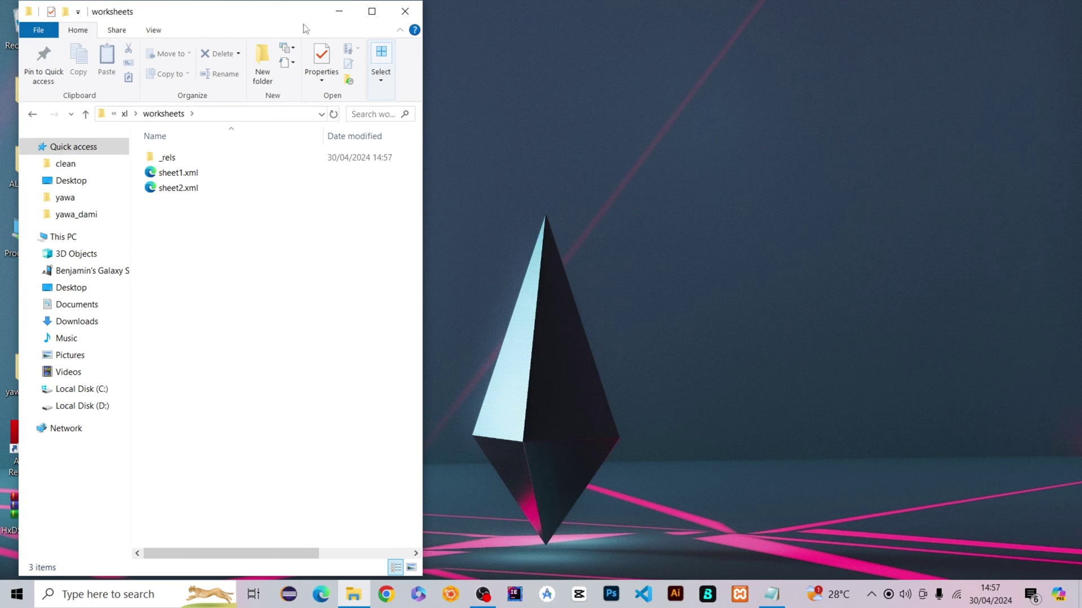
drag(198, 11, 704, 22)
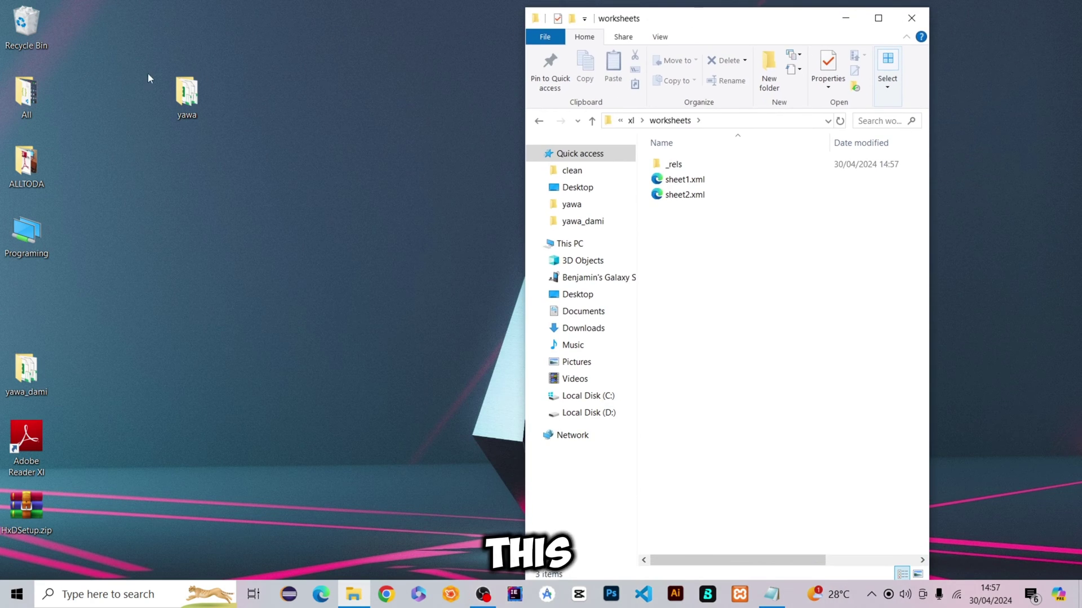
click(198, 102)
Step: Open the original workbook from yawa > clean in a resized Excel window
double_click(187, 93)
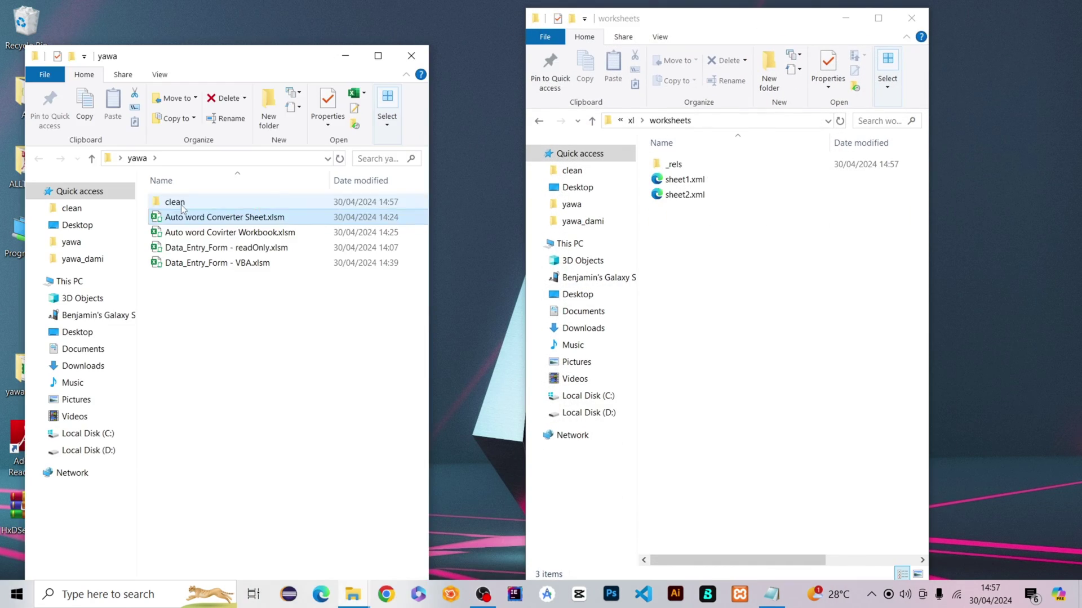
double_click(186, 203)
double_click(224, 248)
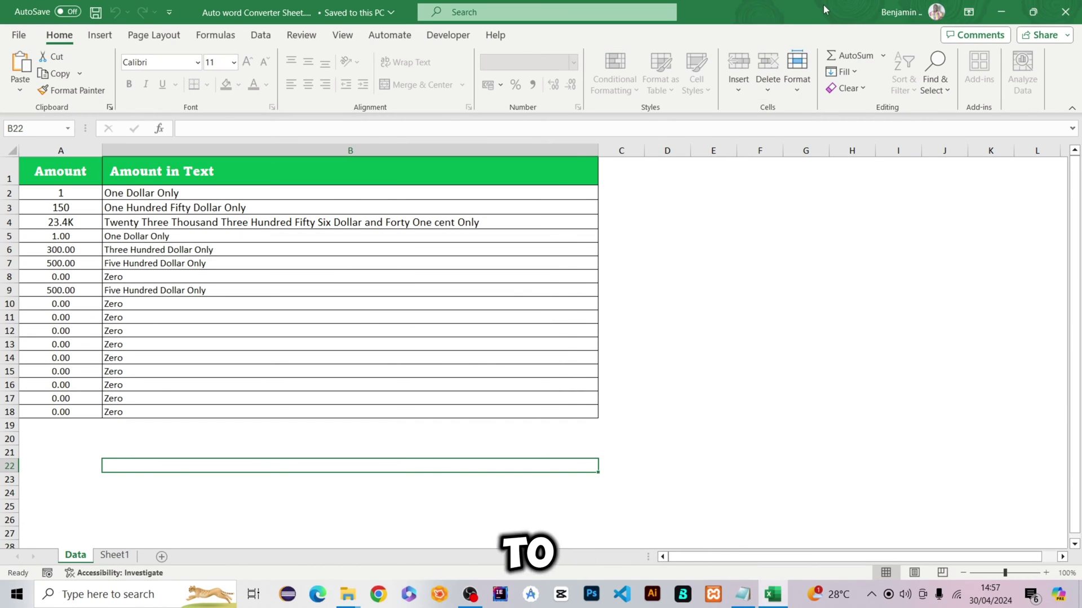
double_click(824, 9)
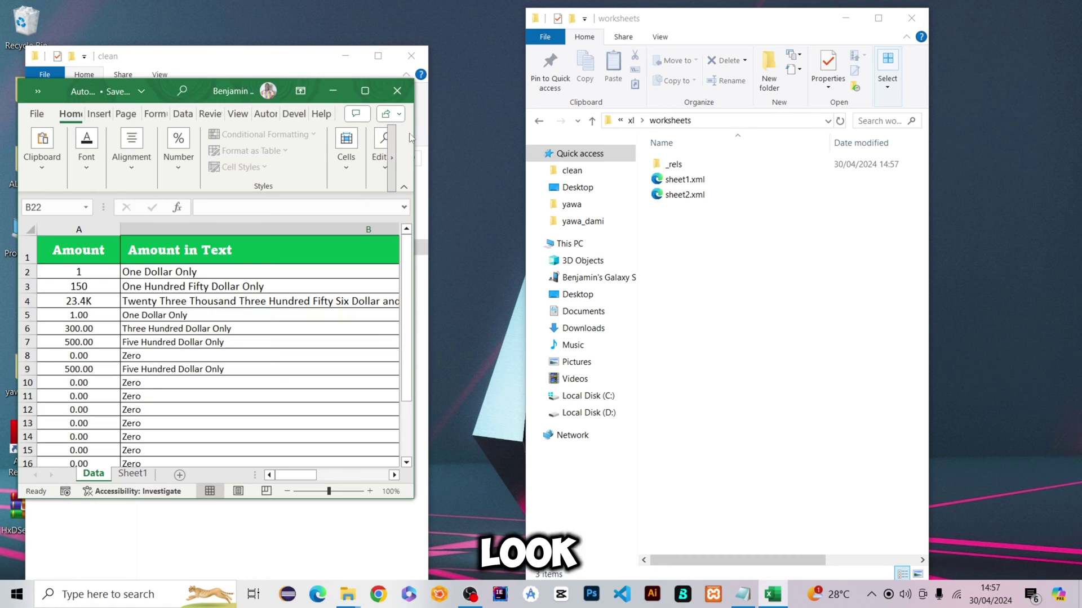
drag(414, 126, 505, 127)
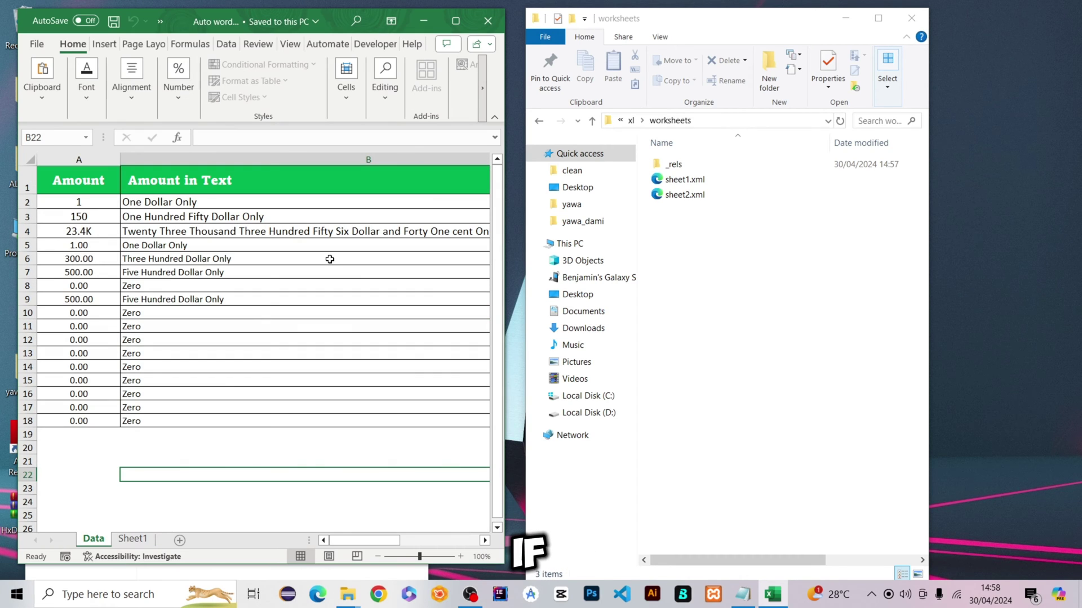
Step: Inspect the Sheet1 and Data tabs and formulas in B10 and B2, then select sheet1.xml
click(130, 539)
click(96, 540)
click(332, 318)
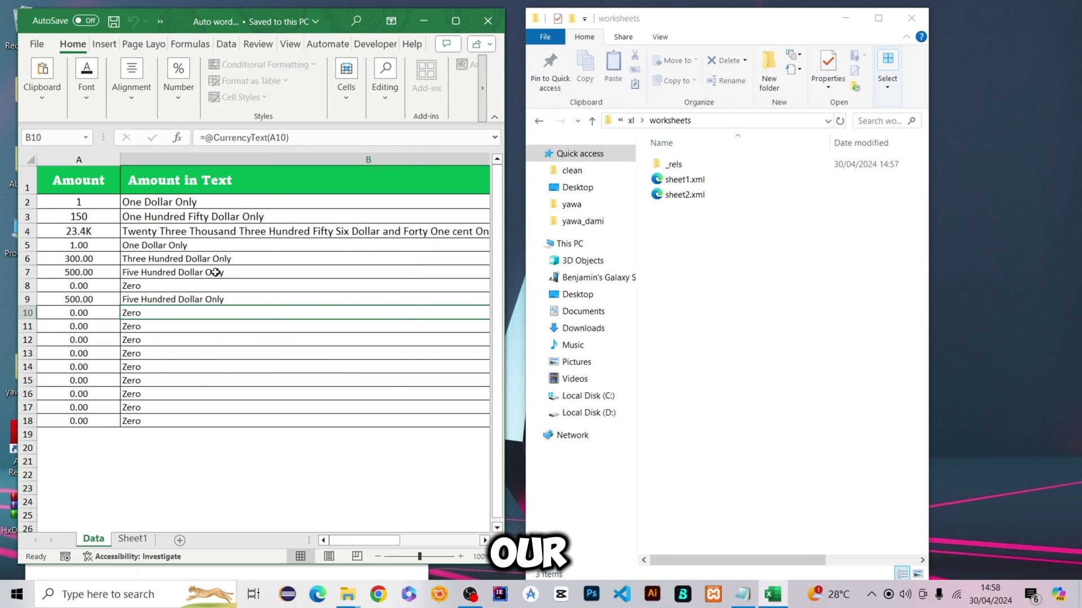
click(214, 201)
click(676, 180)
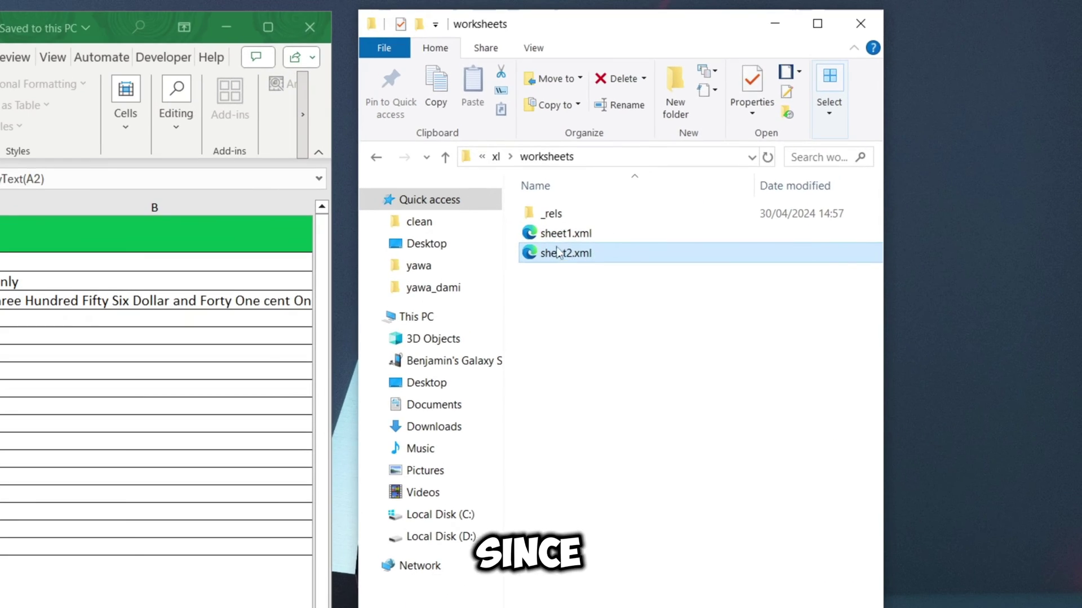
click(685, 195)
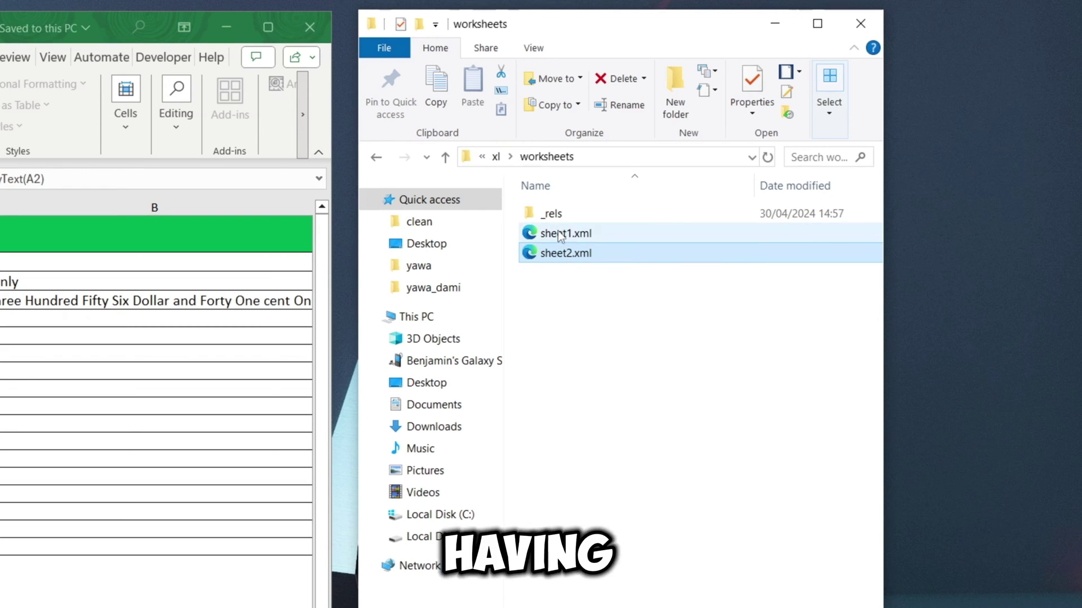
click(561, 235)
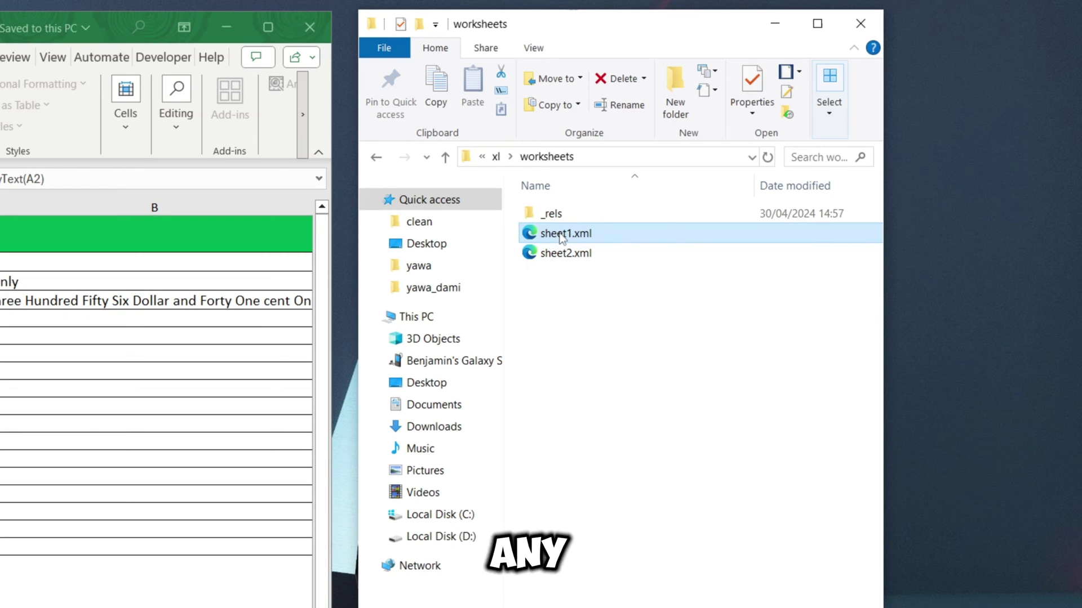
Step: View sheet1.xml briefly in Notepad, then open it in Visual Studio Code
right_click(586, 236)
mouse_move(653, 374)
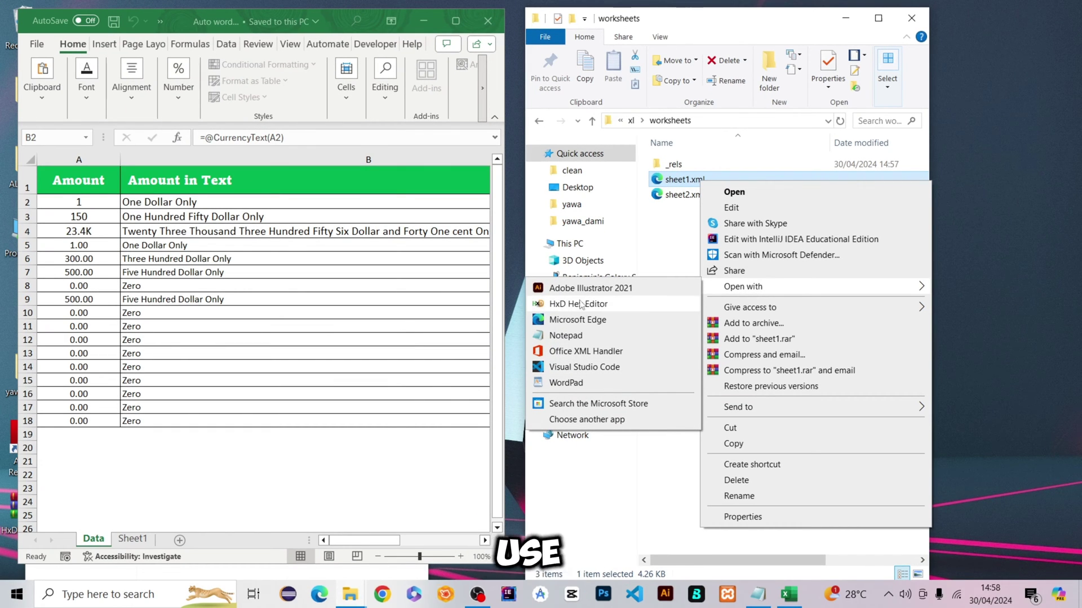
click(566, 336)
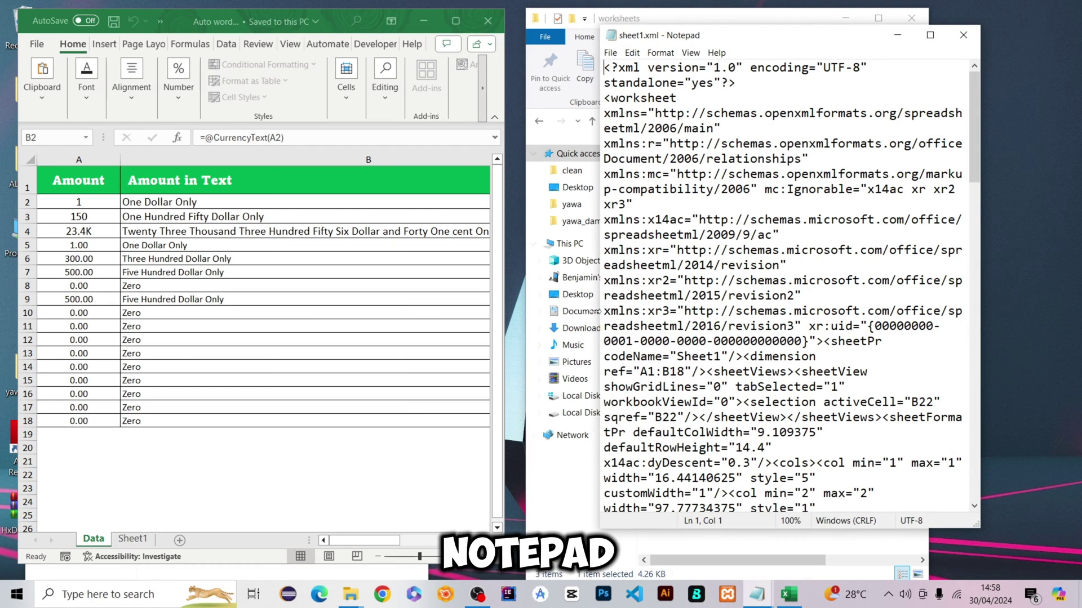
click(963, 35)
right_click(686, 181)
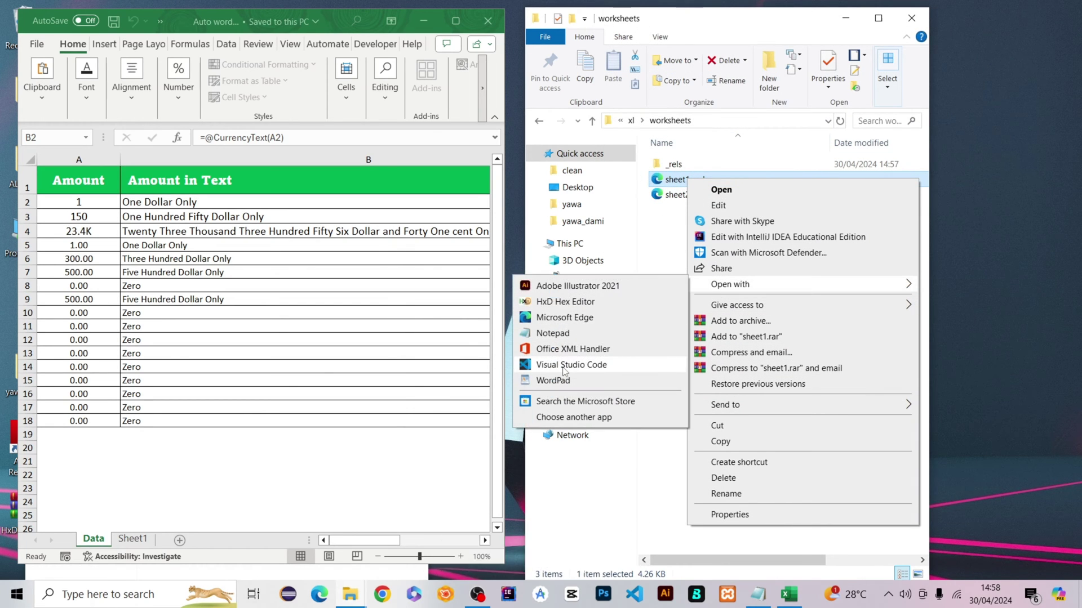
click(564, 370)
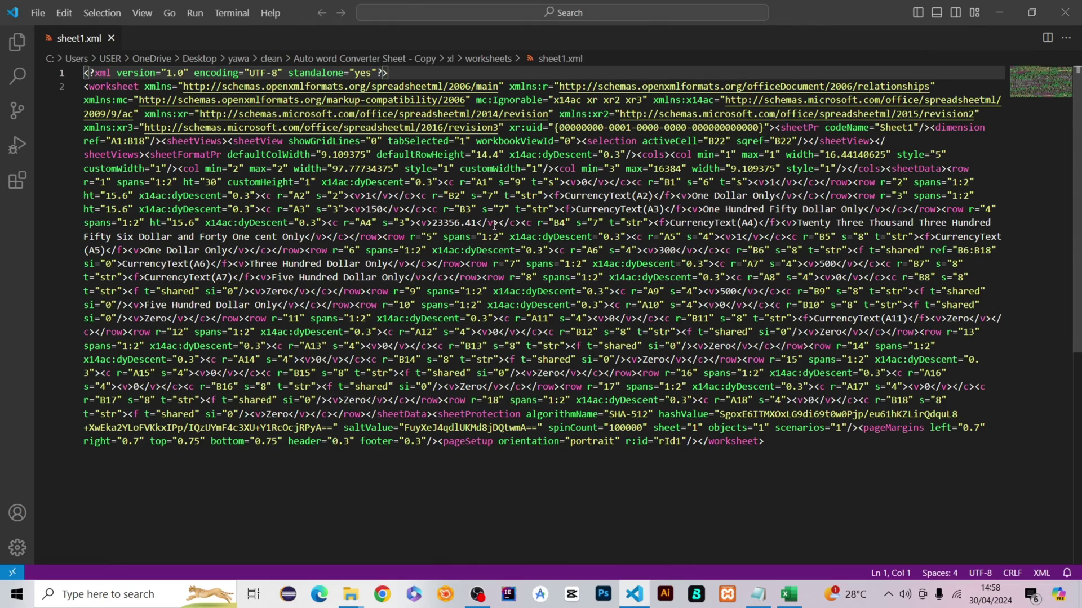
Step: Search sheet1.xml for 'prote' to locate the single sheetProtection match
click(620, 276)
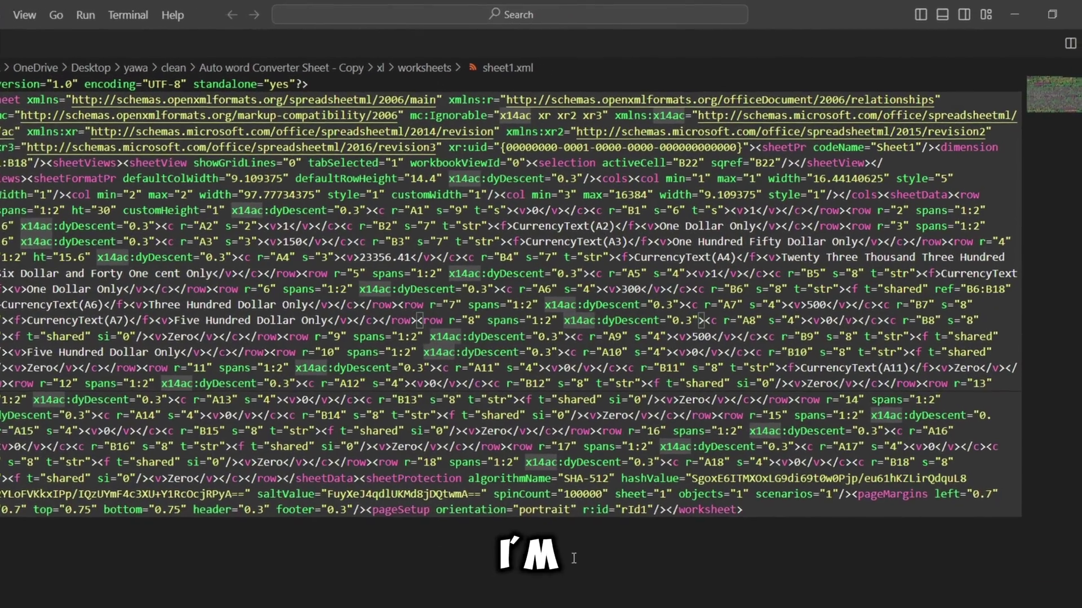
key(ctrl+f)
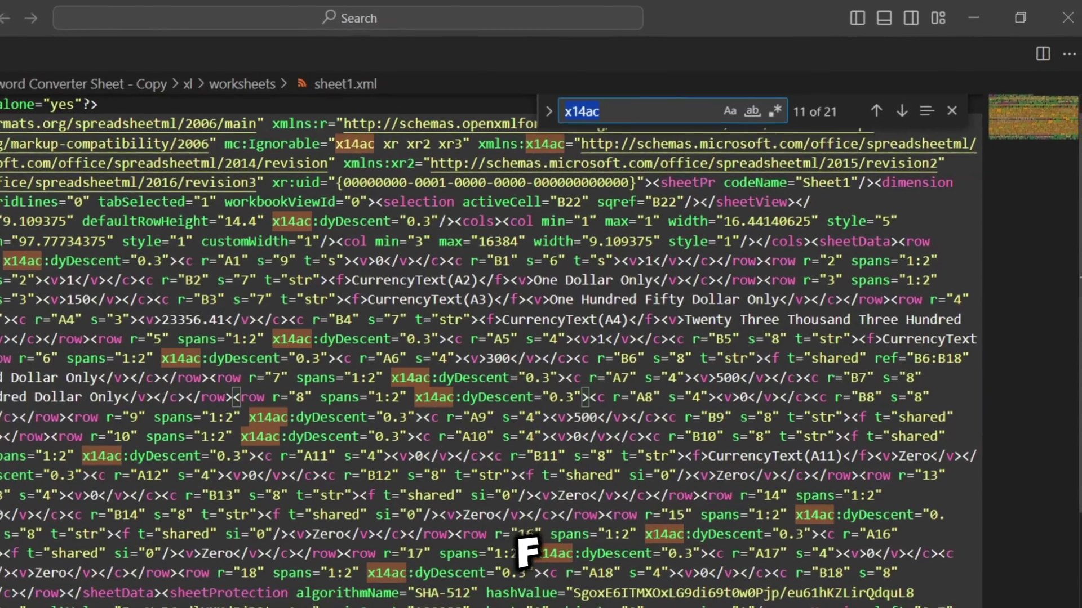
text(protection)
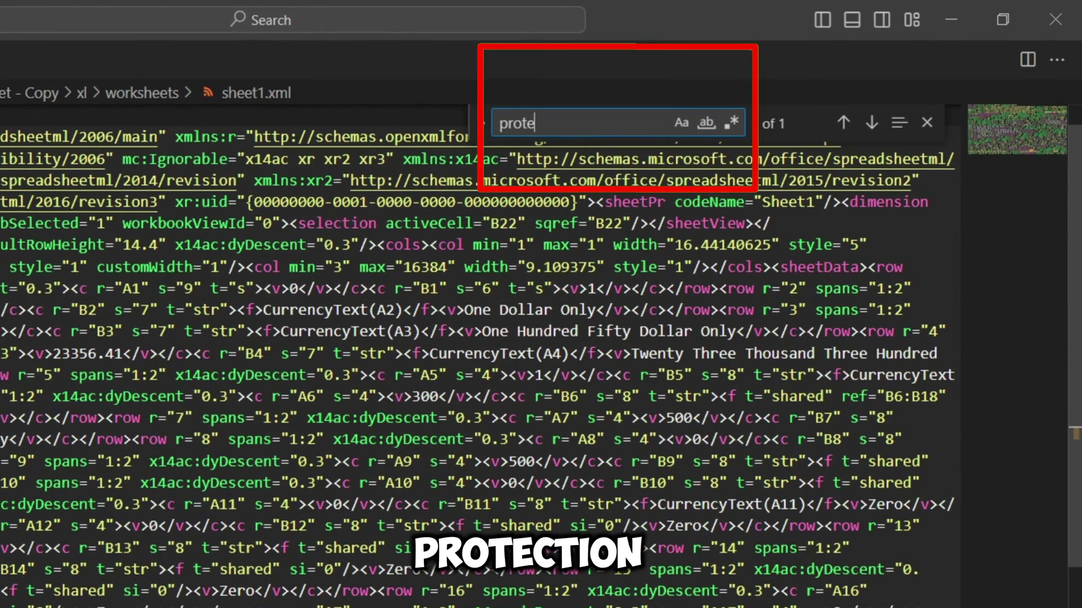
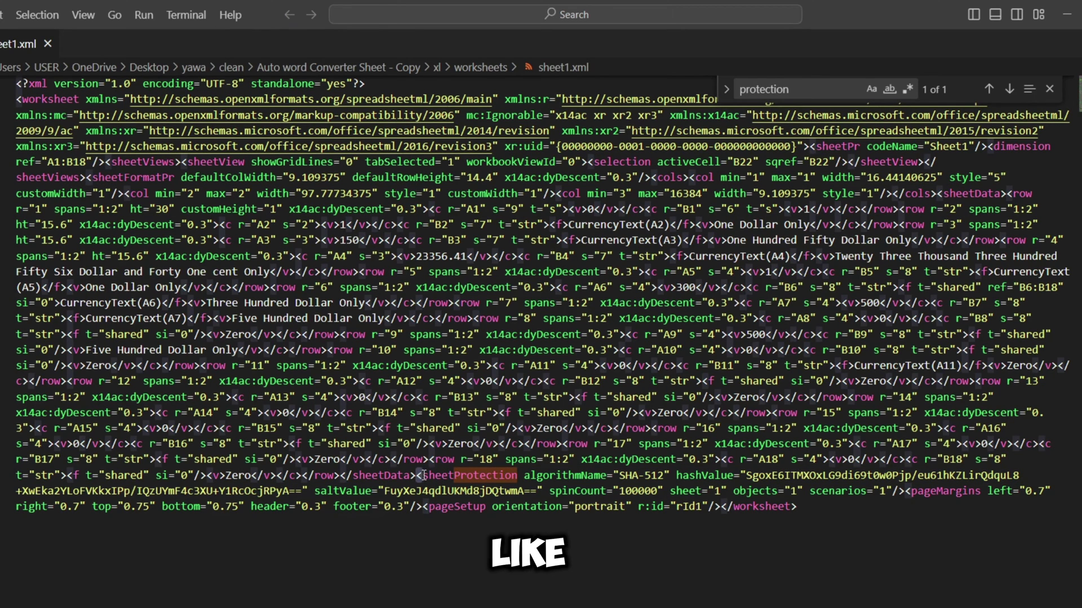
Step: Select the <sheetProtection element text in sheet1.xml through its hash and saltValue attributes
drag(417, 475, 1012, 475)
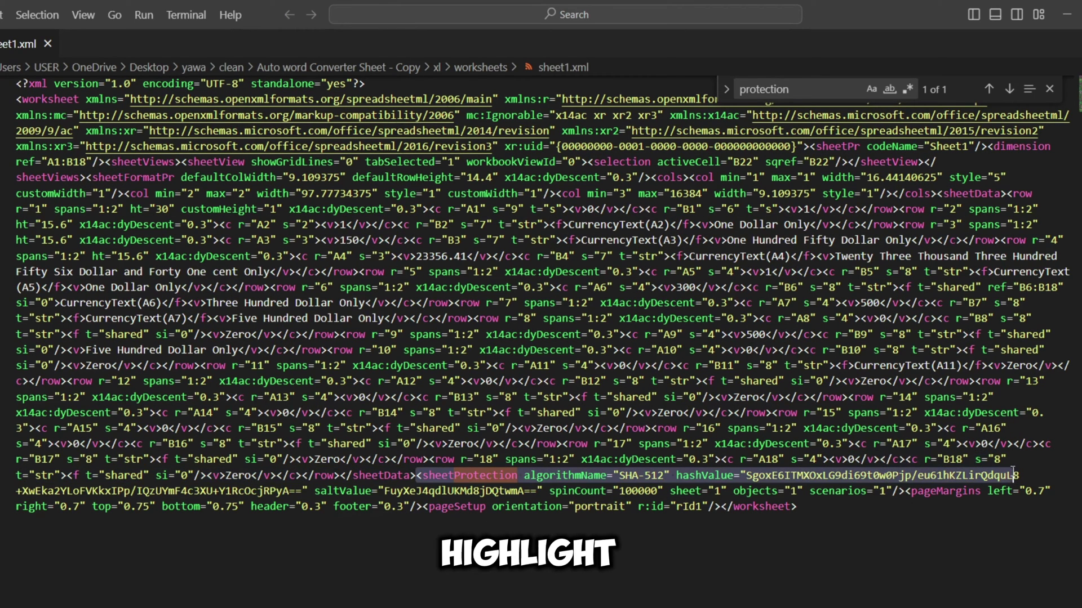
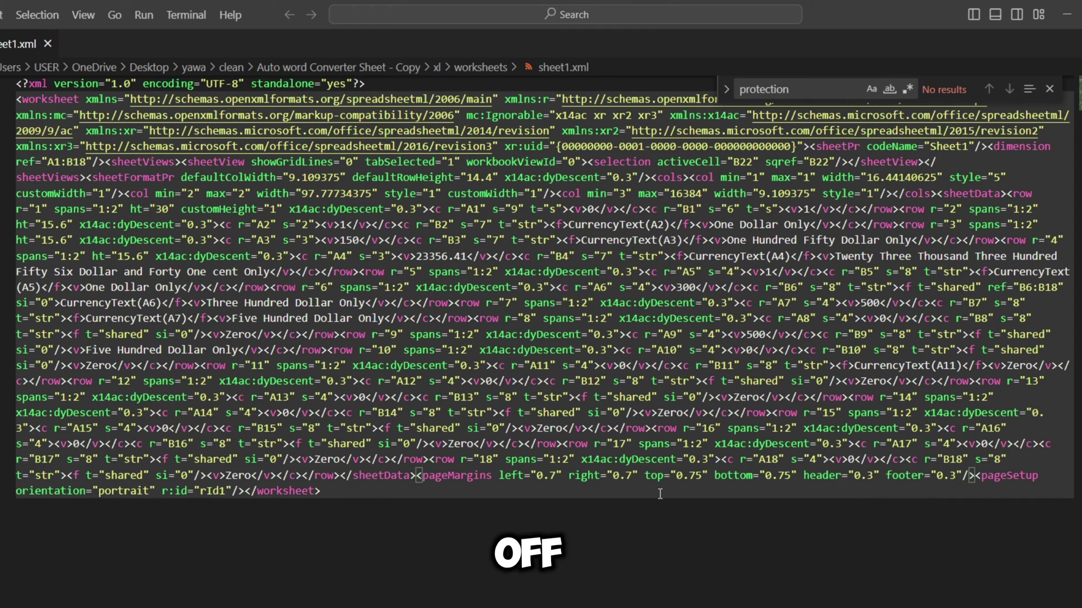
Step: Restore the sheetProtection element with its SHA-512 hash and salt right after </sheetData>
text(<sheetProtection algorithmName="SHA-512" hashValue="SgoxE6ITMXOxLG9di69t0w0Pjp/eu61hKZLirQdquL8+XwEka2YLoFVKkxIPp/IQzUYmF4c3XU+Y1RcOcjRPyA==" saltValue="FuyXeJ4qdlUKMd8jDQtwmA==" spinCount="100000" sheet="1" objects="1" scenarios="1"/>)
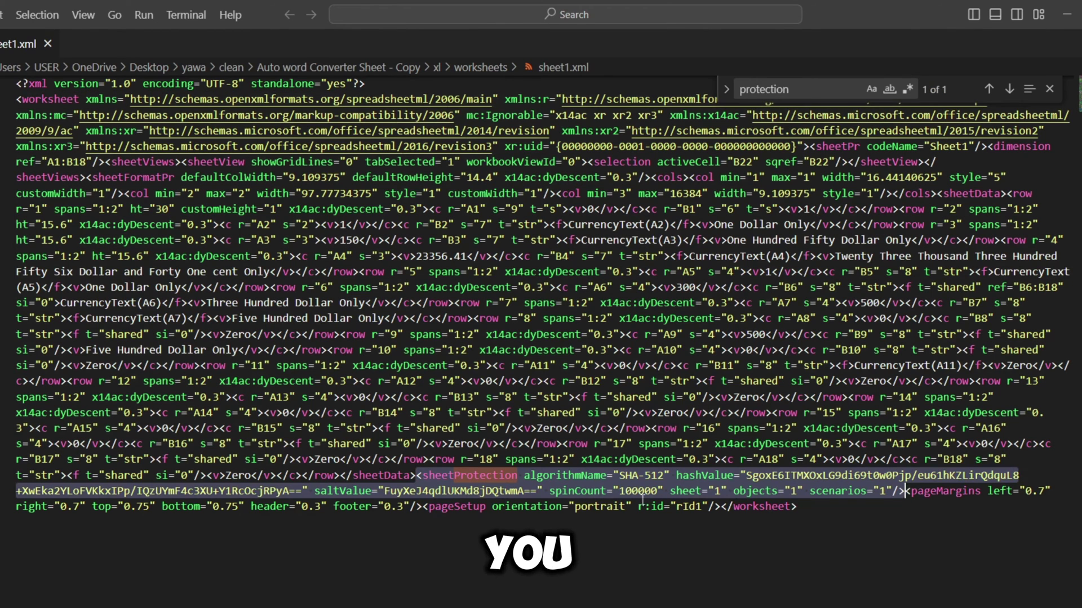
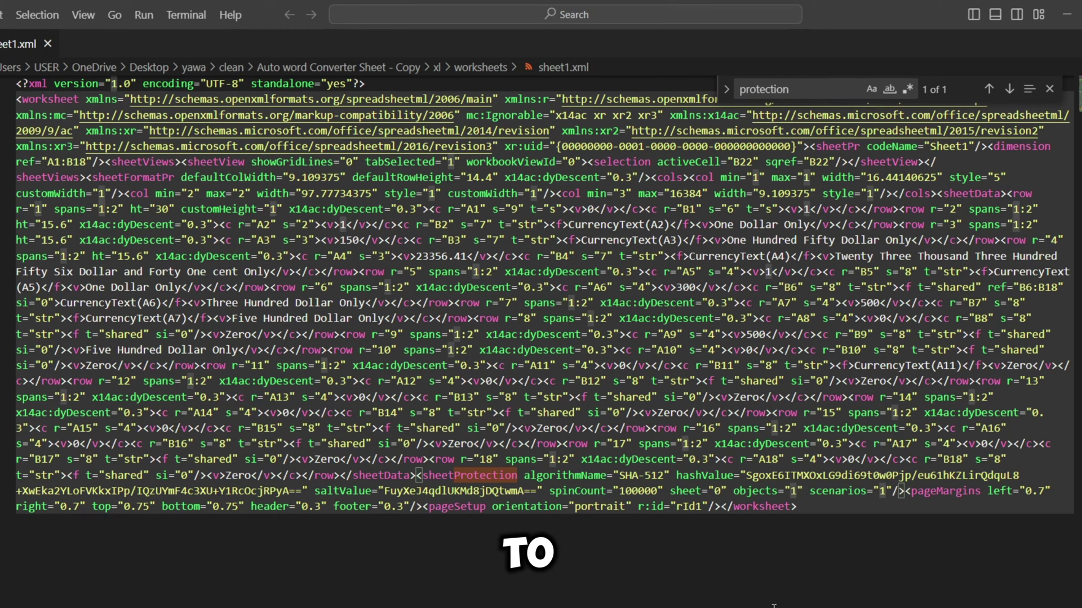
Step: Delete the "1" from objects="1" in the sheetProtection tag of sheet1.xml
key(BackSpace)
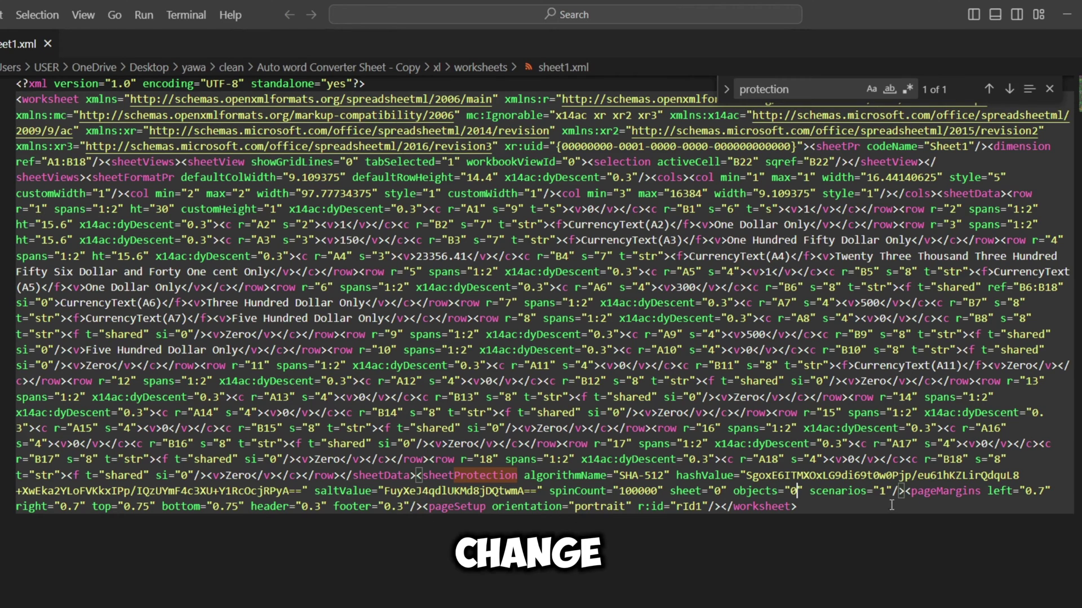
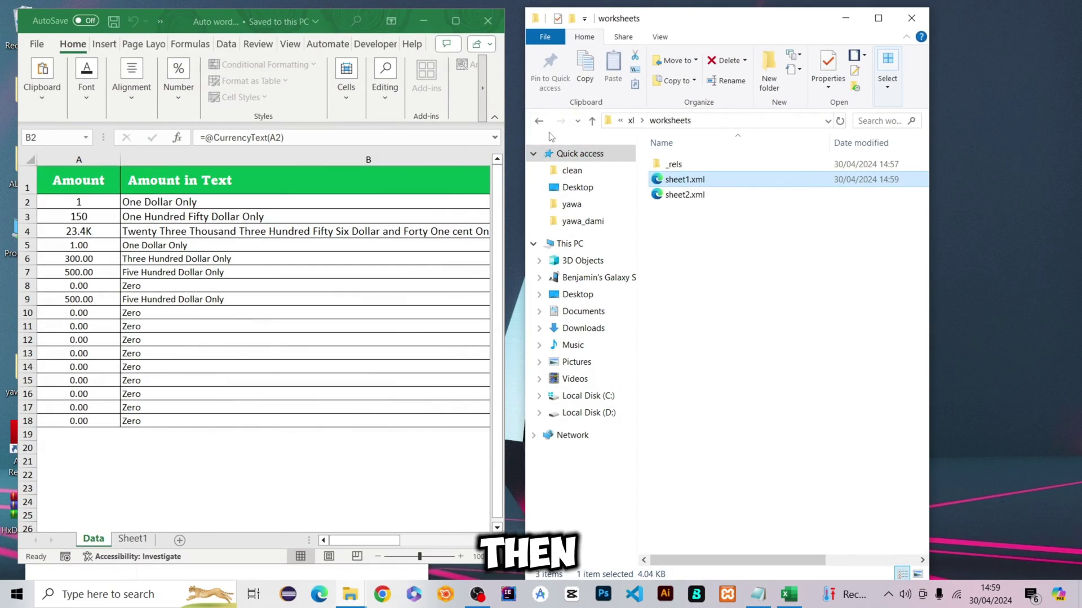
Step: Go back up to the extracted workbook's top folder and select all four workbook parts
click(540, 120)
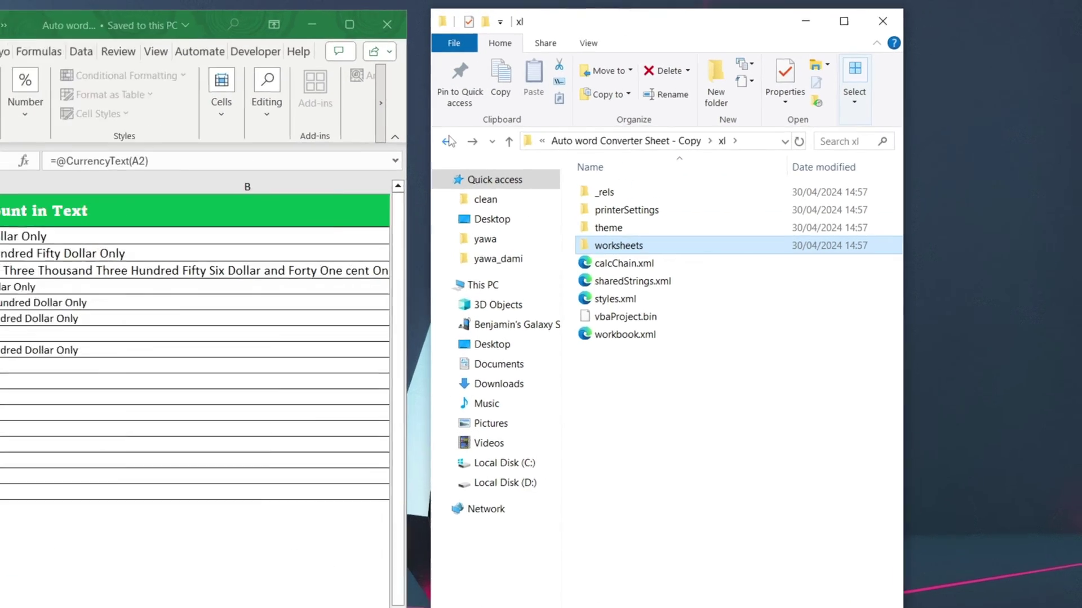
click(540, 121)
drag(547, 350, 547, 230)
Step: Compress the four selected parts into a zip archive named 'No password Convirrt'
click(428, 52)
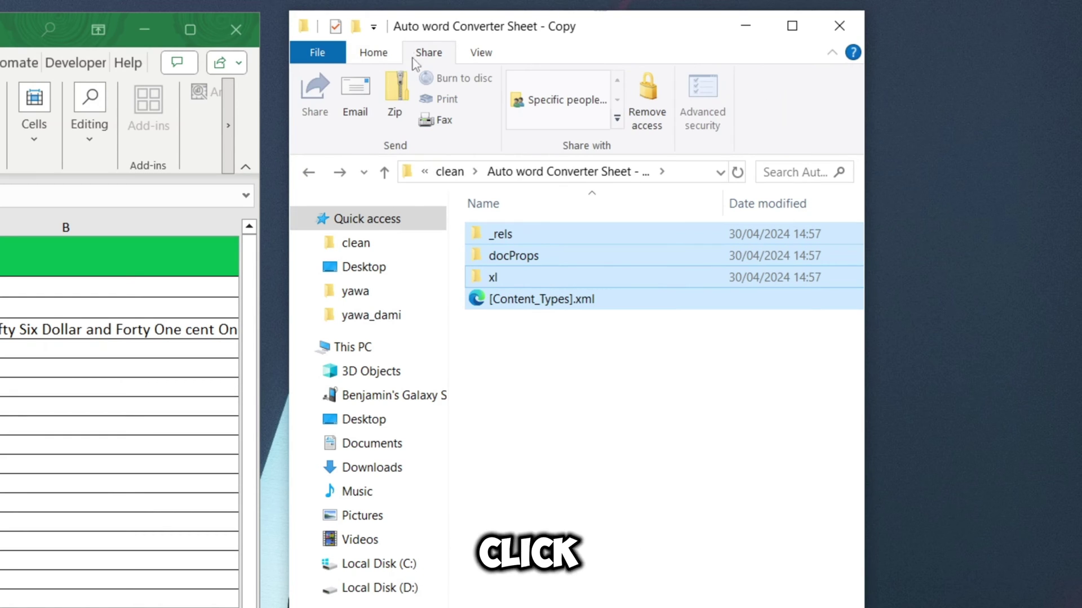
click(392, 96)
text(No passw)
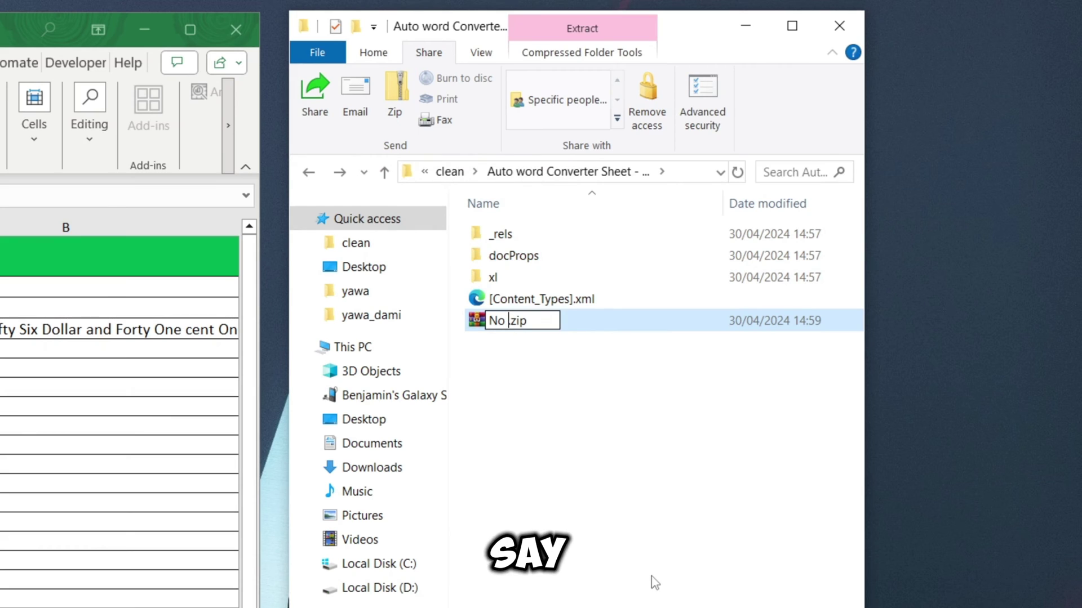
text(ord)
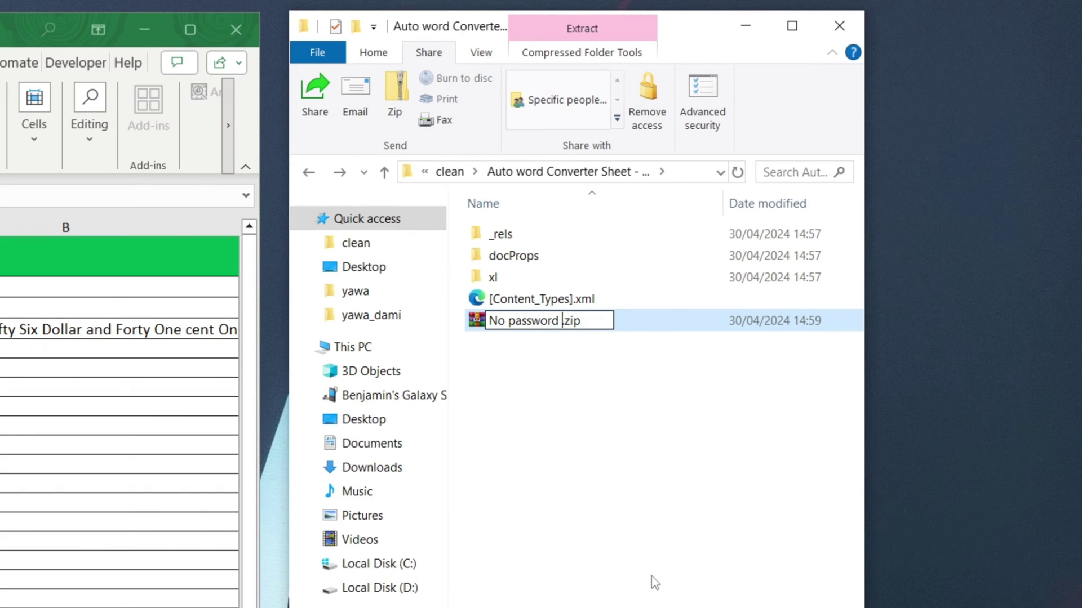
text( Convirrt)
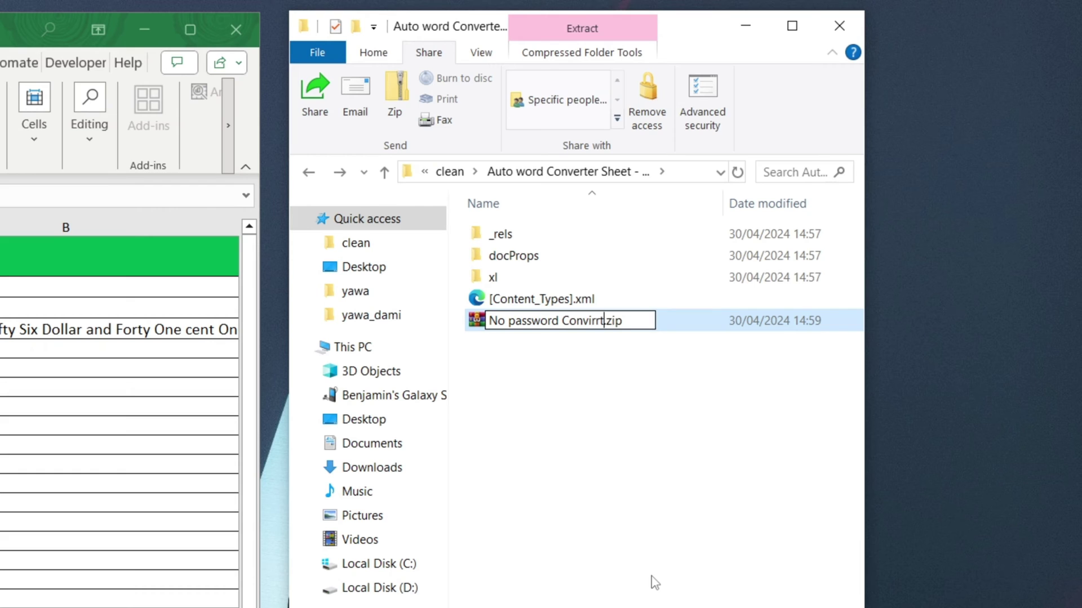
key(Return)
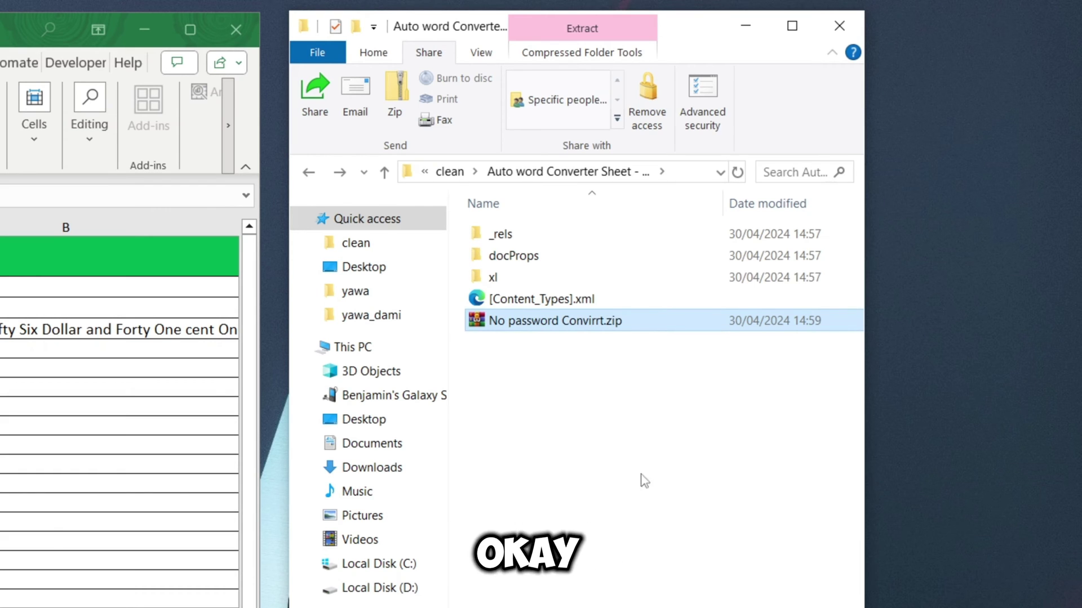
Step: Begin renaming the new zip file with only its .zip extension selected for replacement
right_click(607, 321)
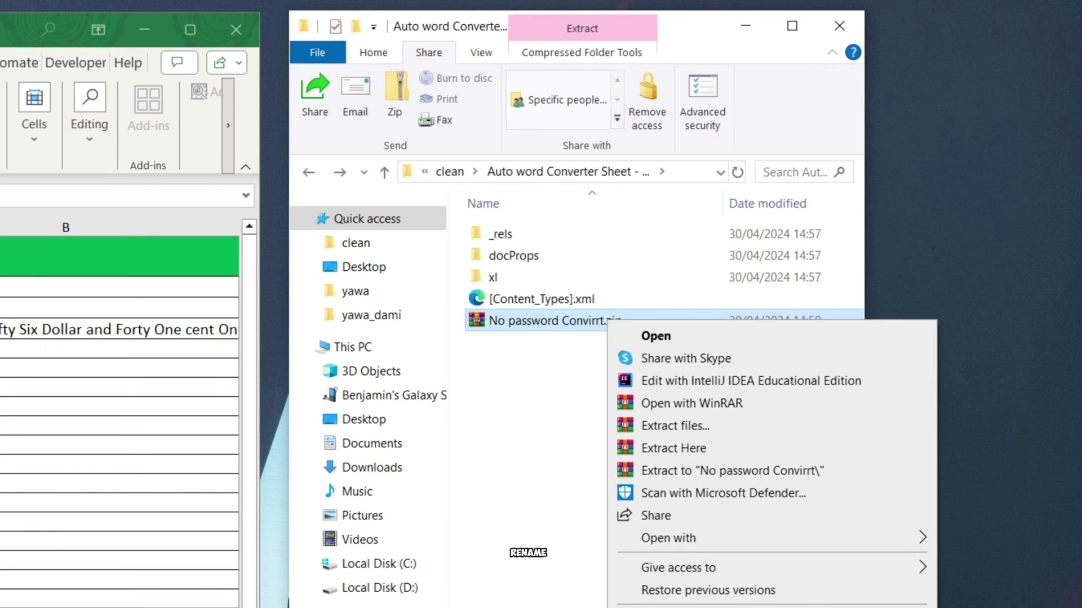
key(m)
key(End)
key(shift+Left)
key(shift+Left)
key(shift+Left)
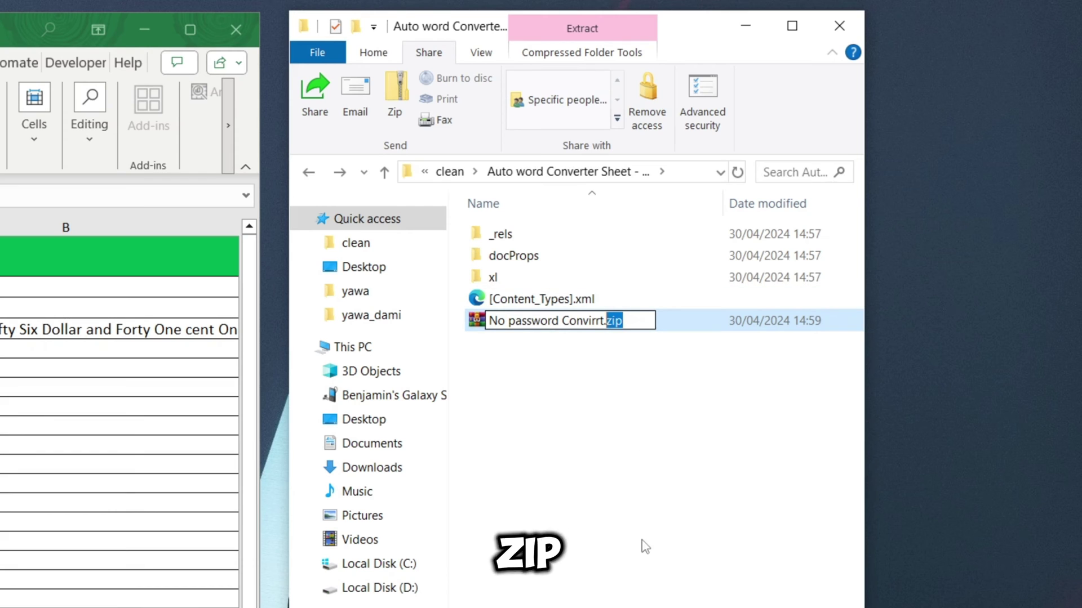
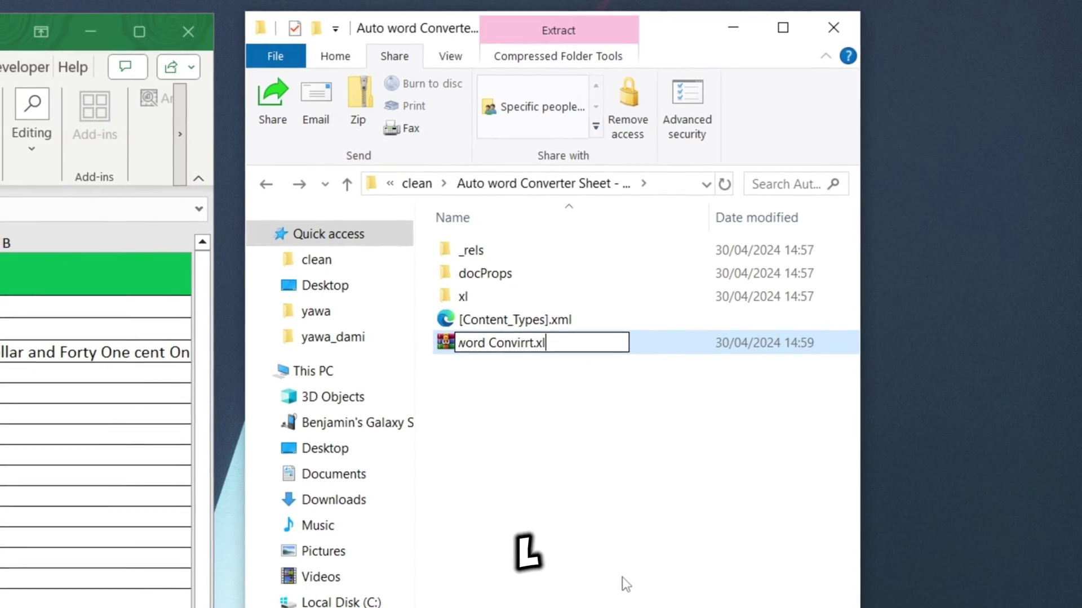
Step: Rename the file to 'No password Convirrt.xlsm', accept the extension change, and open it
key(Return)
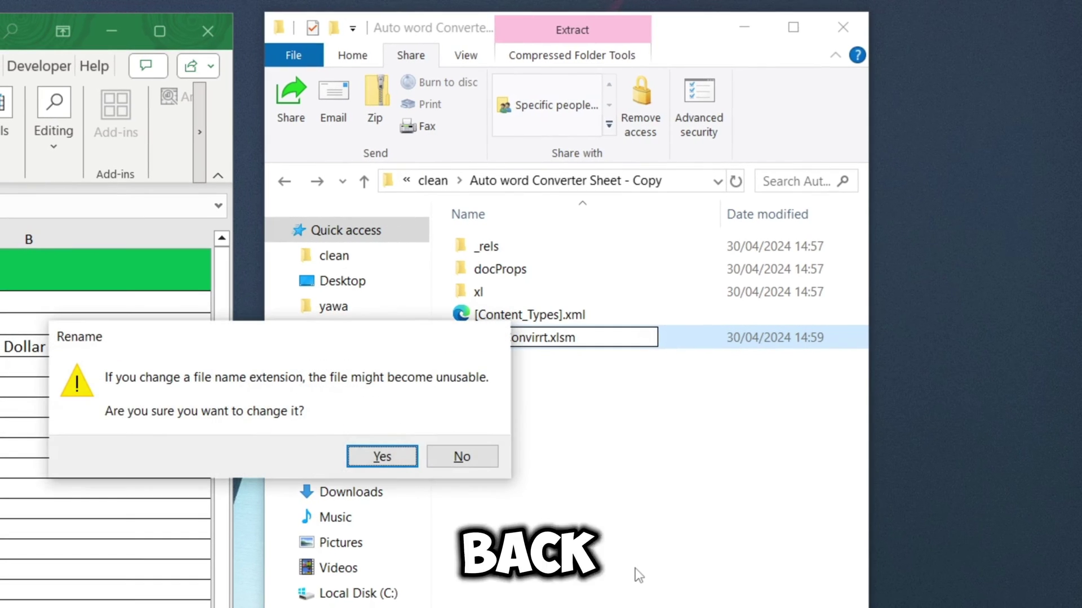
key(Return)
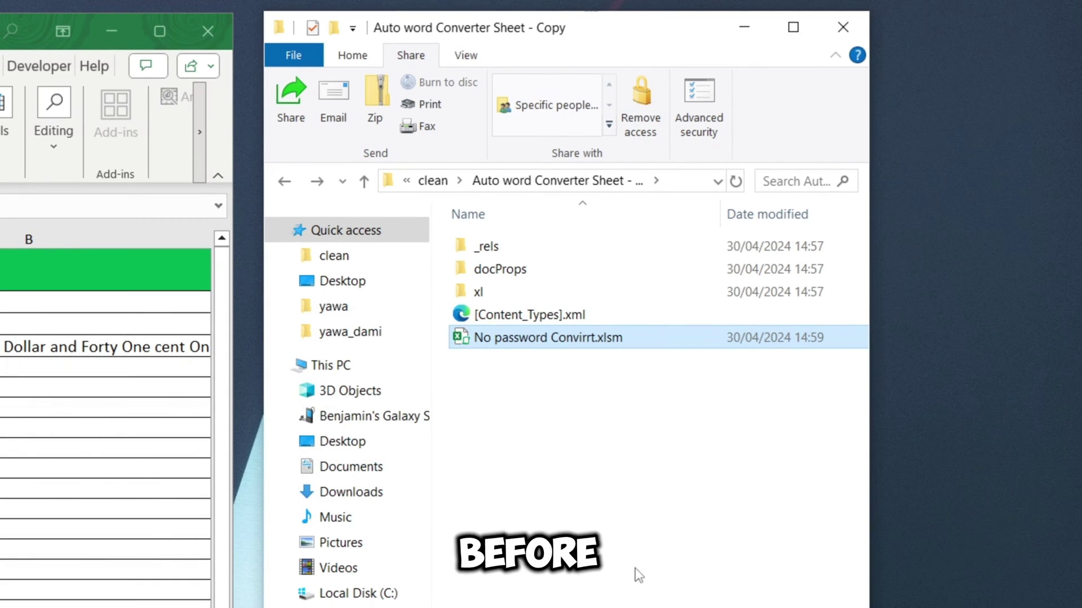
click(664, 389)
double_click(596, 340)
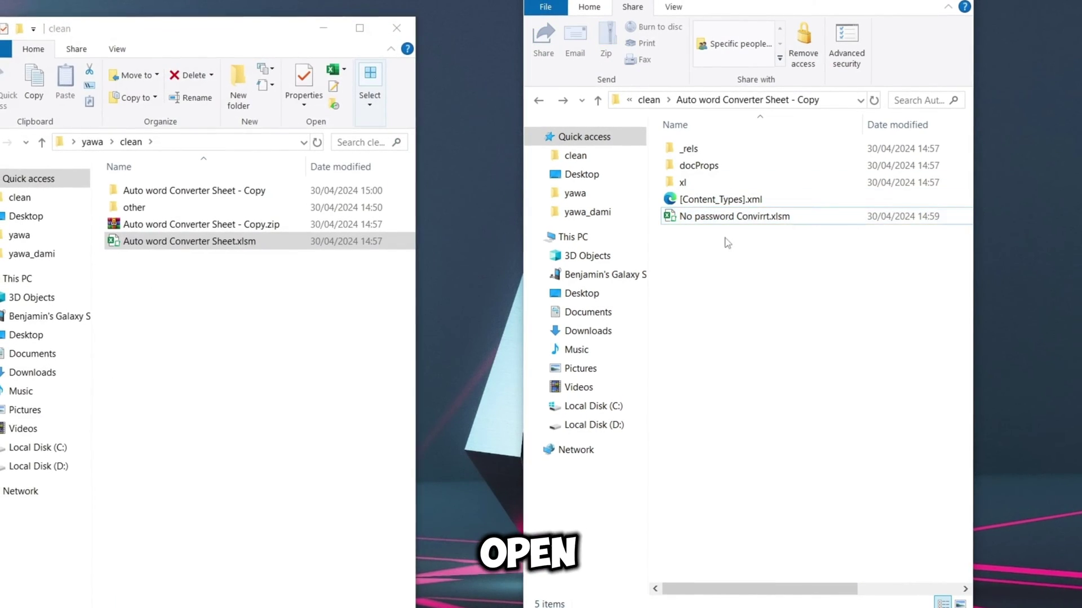
Step: Open the No password workbook with macros enabled and inspect the B12 and B6 formulas and sheet protection
double_click(694, 226)
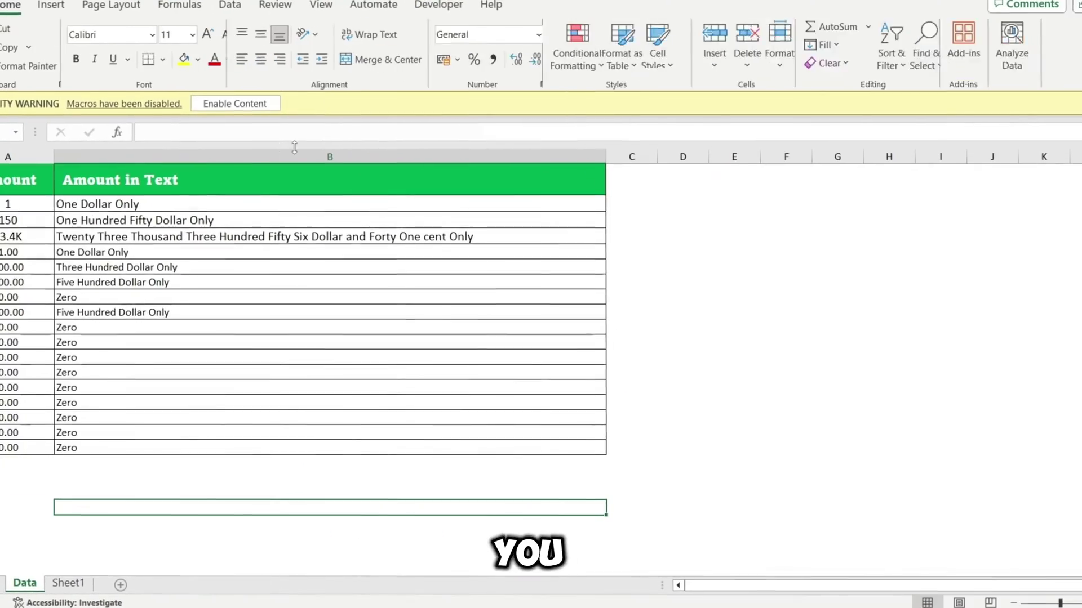
click(235, 103)
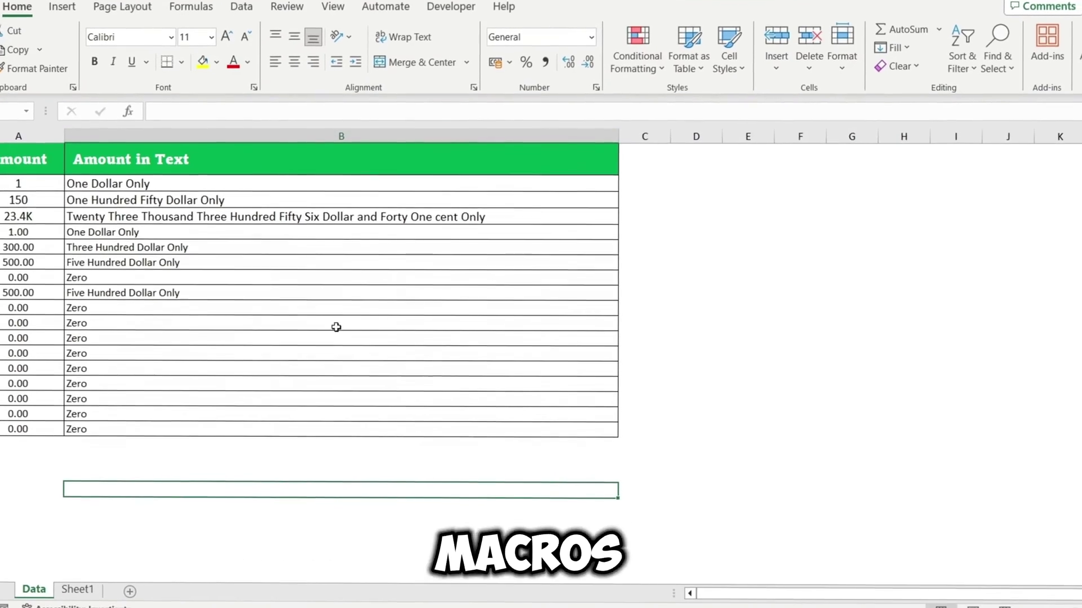
click(271, 357)
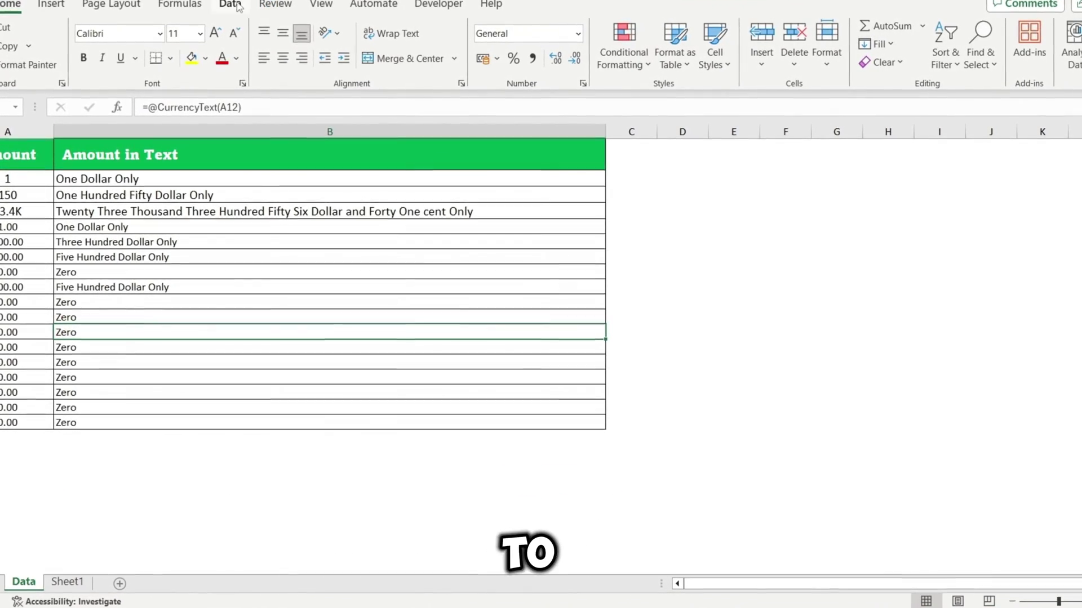
click(285, 4)
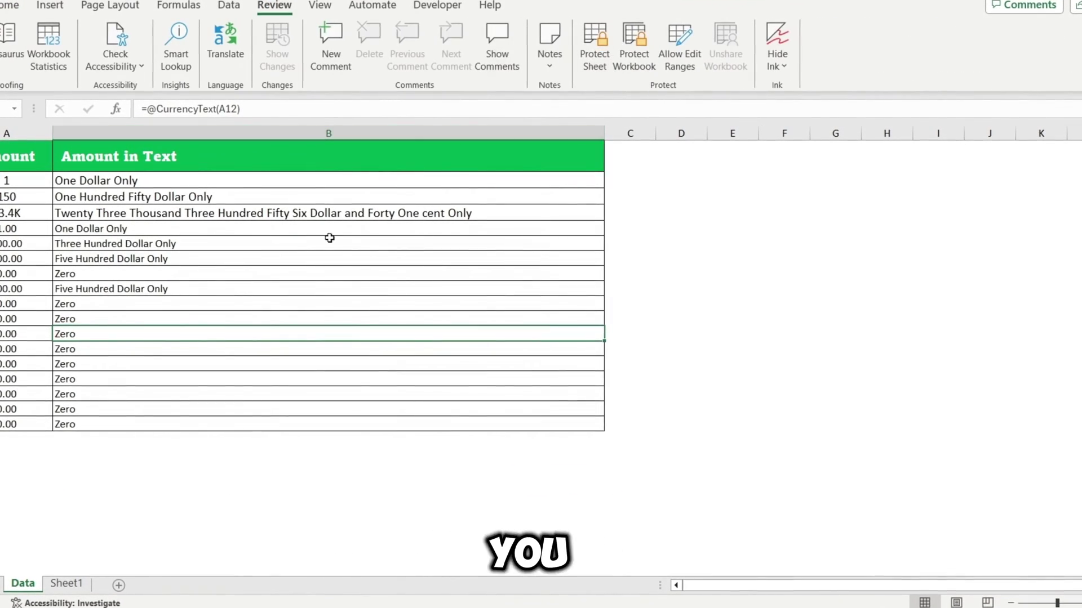
click(226, 243)
Step: Confirm cell B11 is editable, then close the workbook saving changes
double_click(189, 321)
click(251, 381)
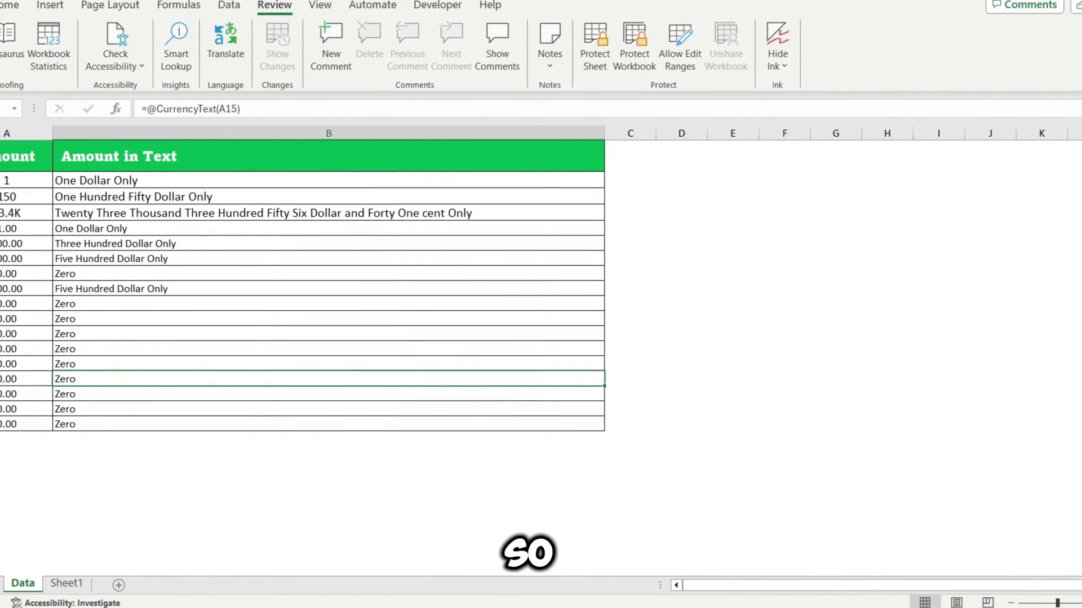
key(ctrl+w)
click(507, 316)
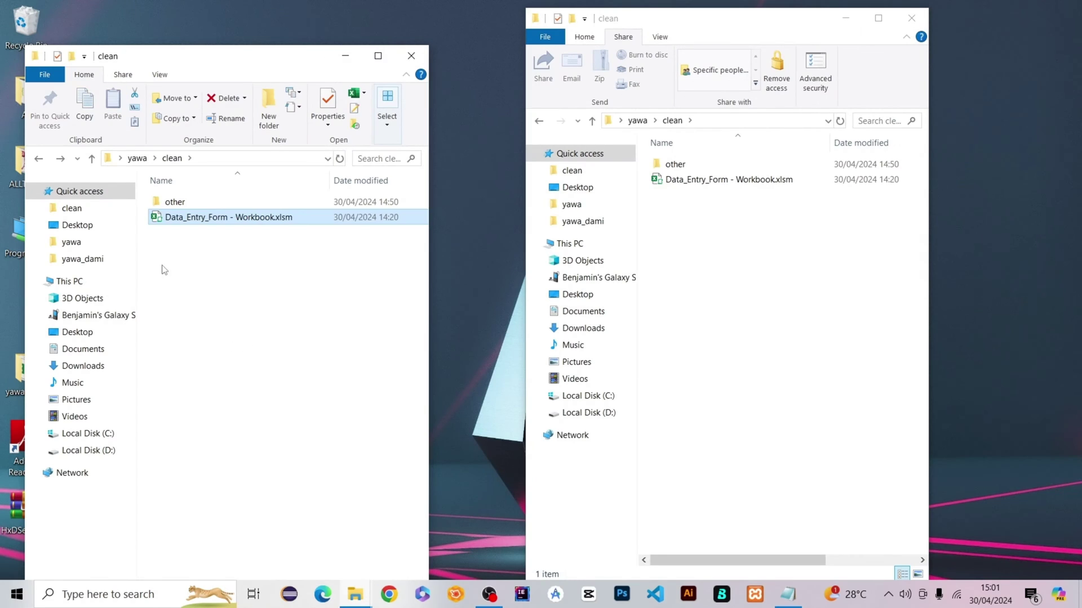
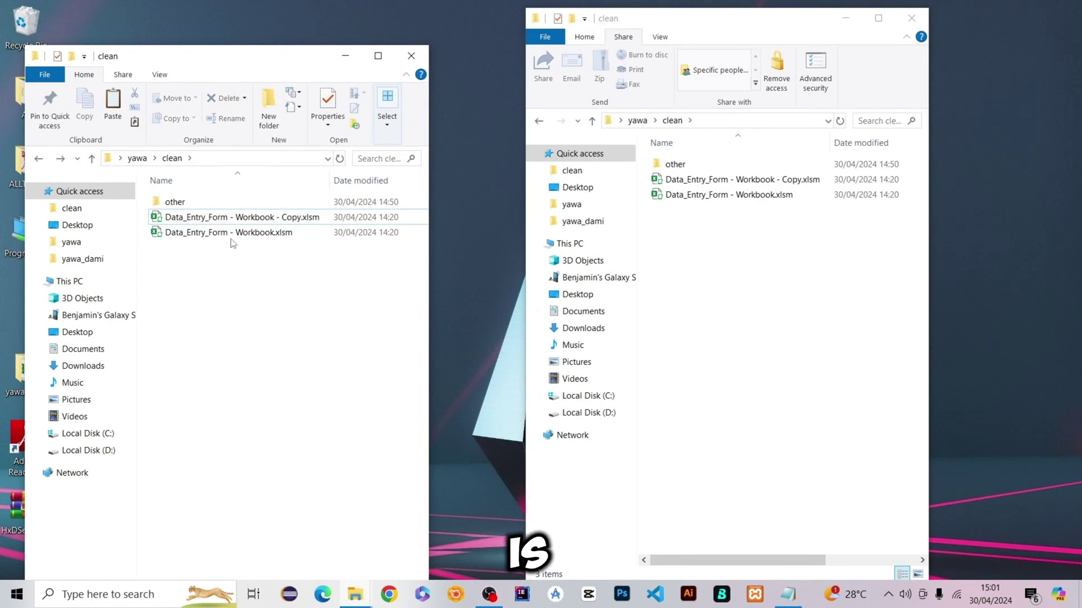
Step: Tick Unblock in the Properties of 'Data_Entry_Form - Workbook - Copy.xlsm' and apply it
right_click(254, 220)
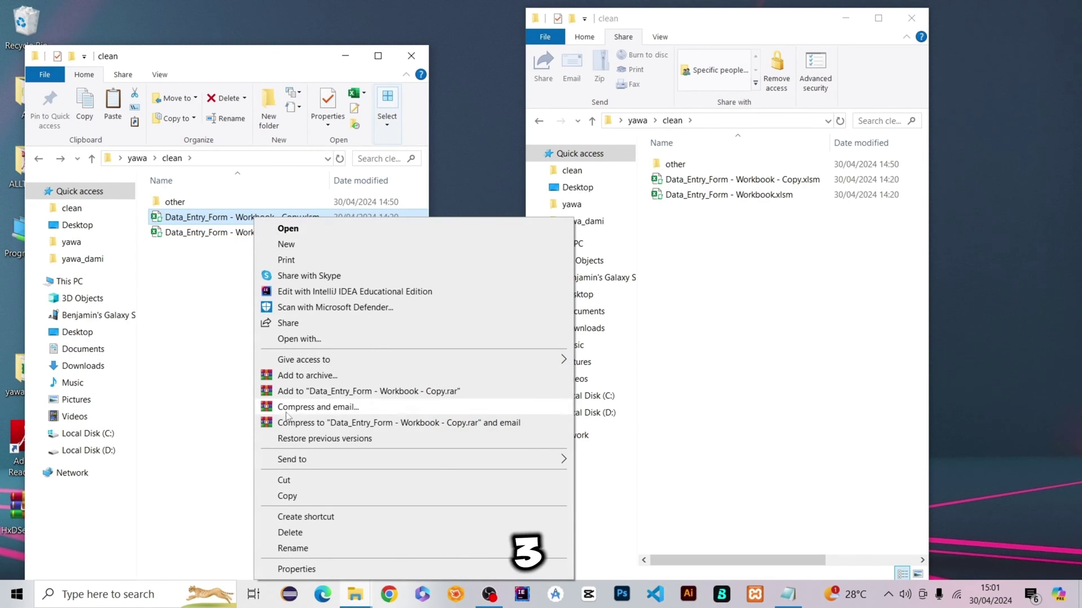
click(338, 566)
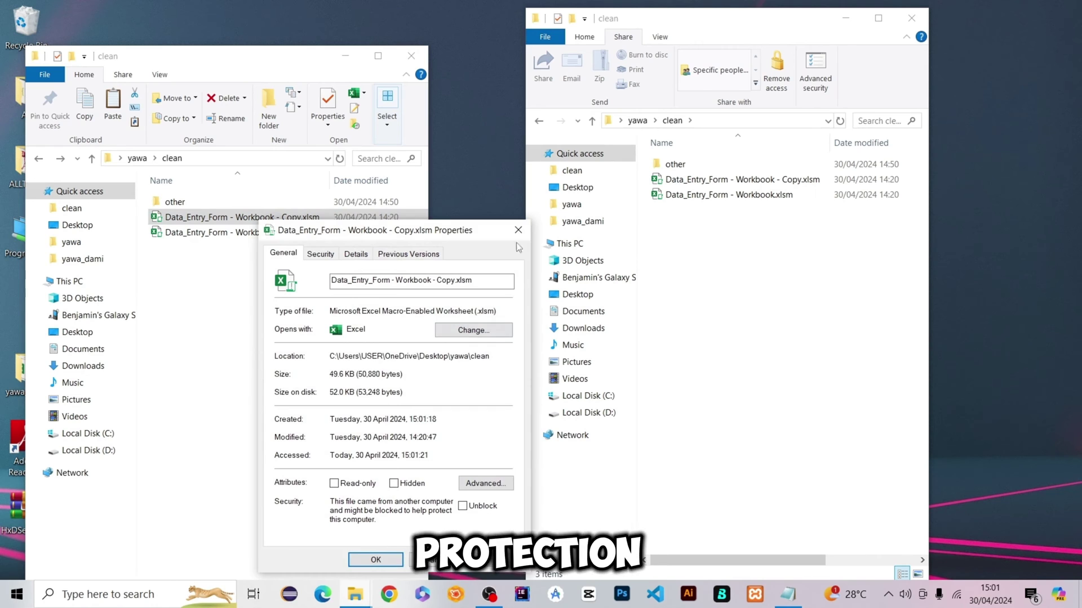
click(375, 560)
drag(279, 58, 280, 32)
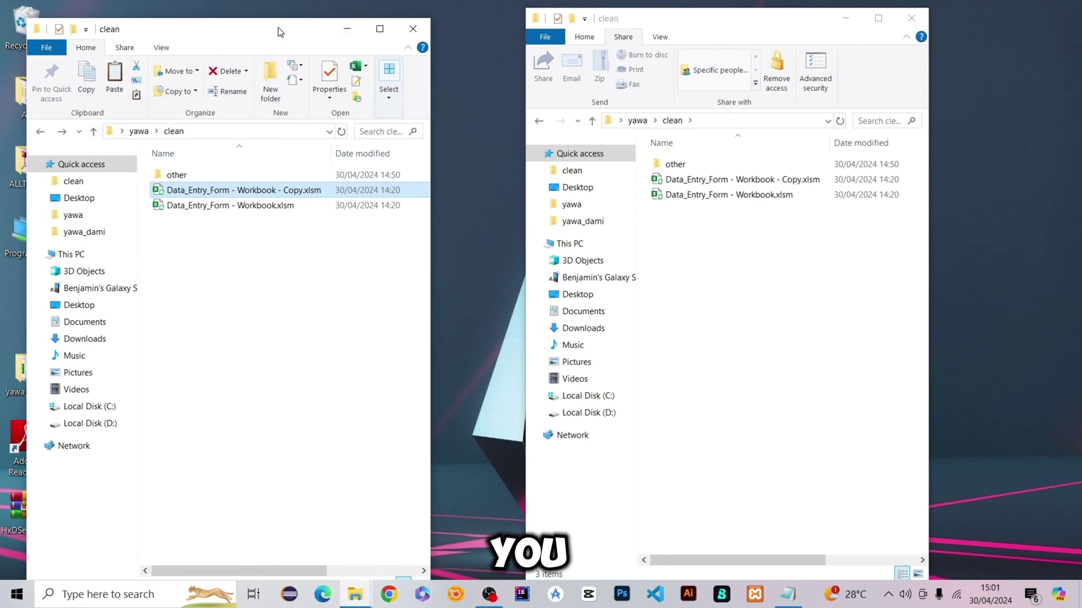
right_click(291, 193)
click(332, 543)
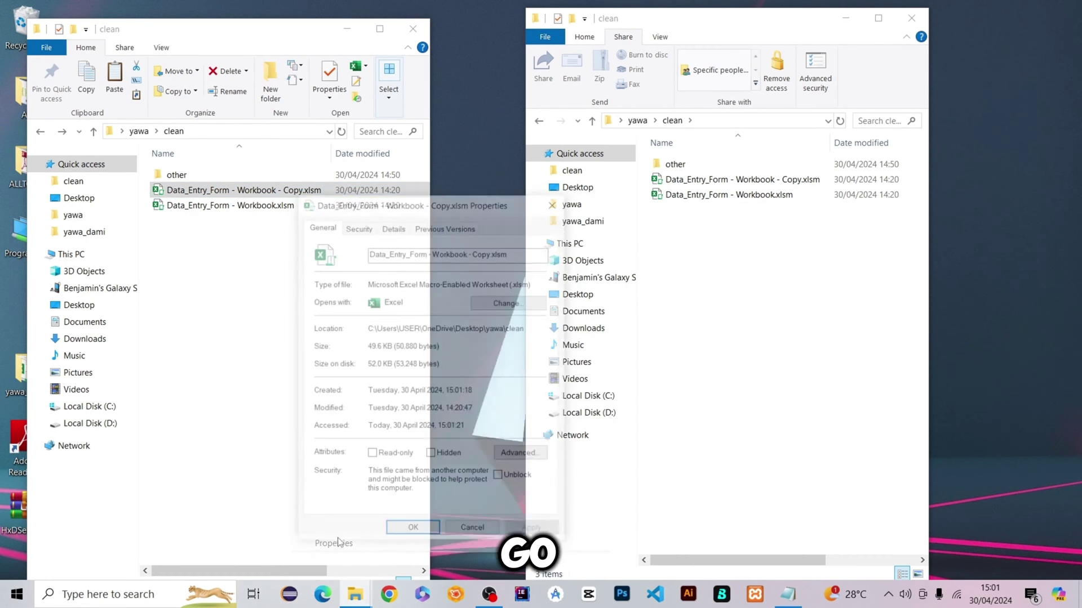
click(500, 478)
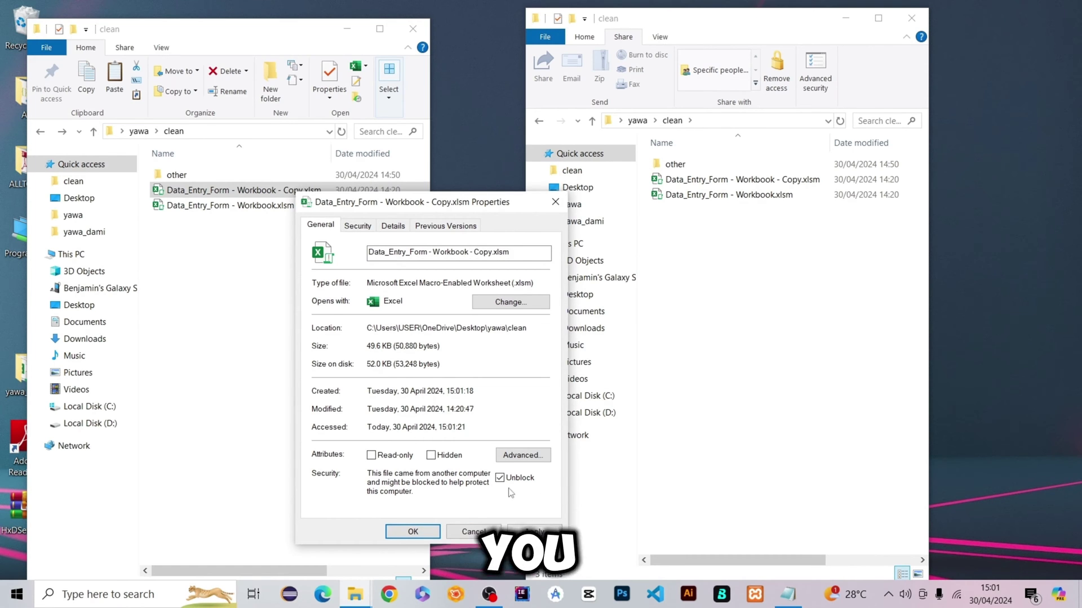
click(534, 532)
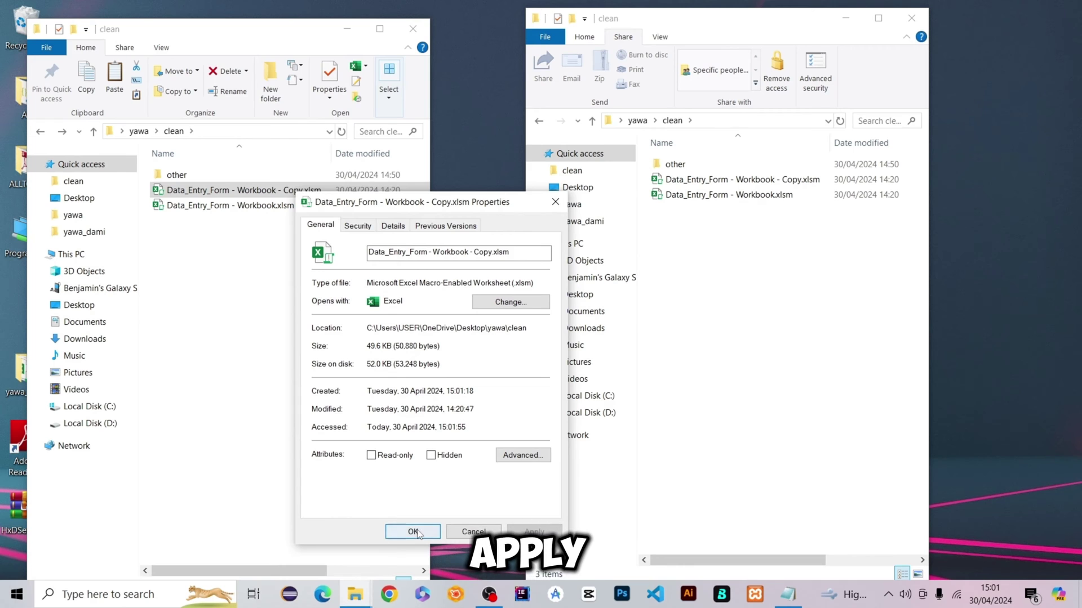
click(413, 532)
Step: Open the copy workbook in Excel, enable macros, and look through Sheet3, Sheet2 and Sheet1
double_click(285, 193)
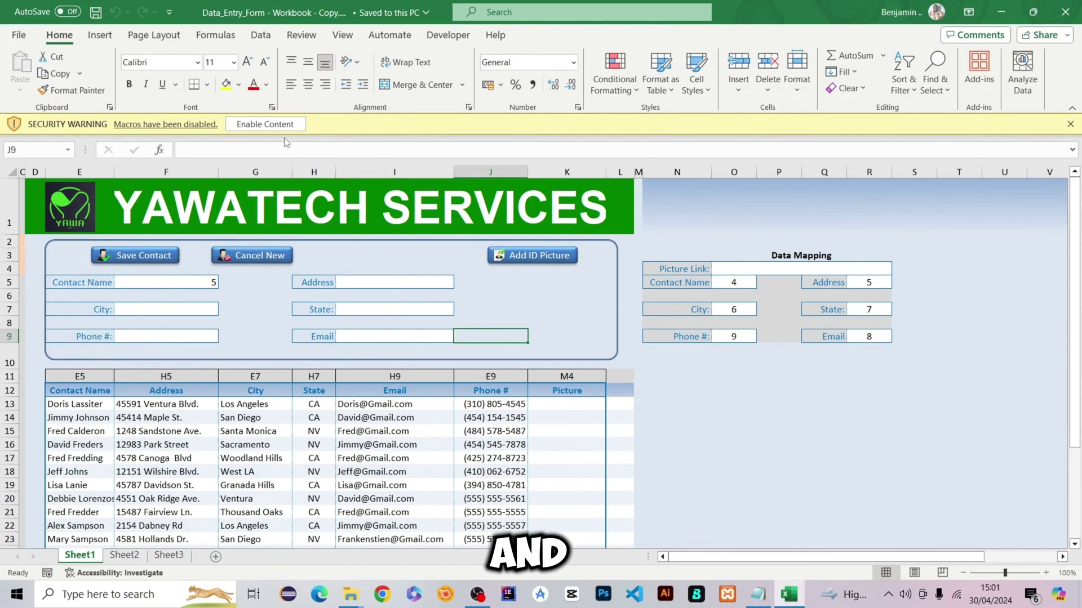
click(266, 126)
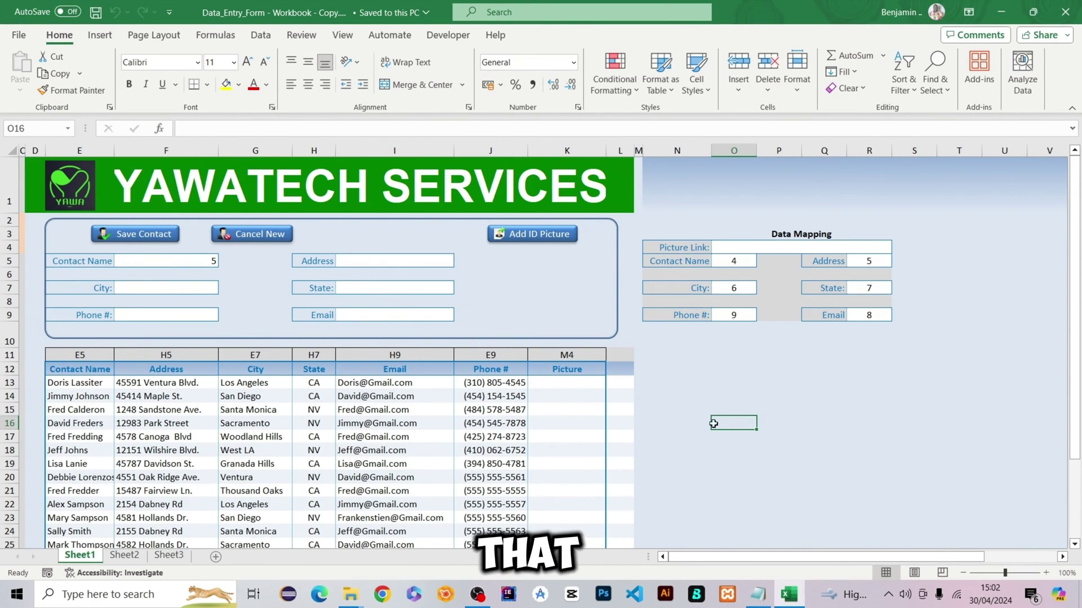
click(169, 555)
click(124, 555)
click(79, 555)
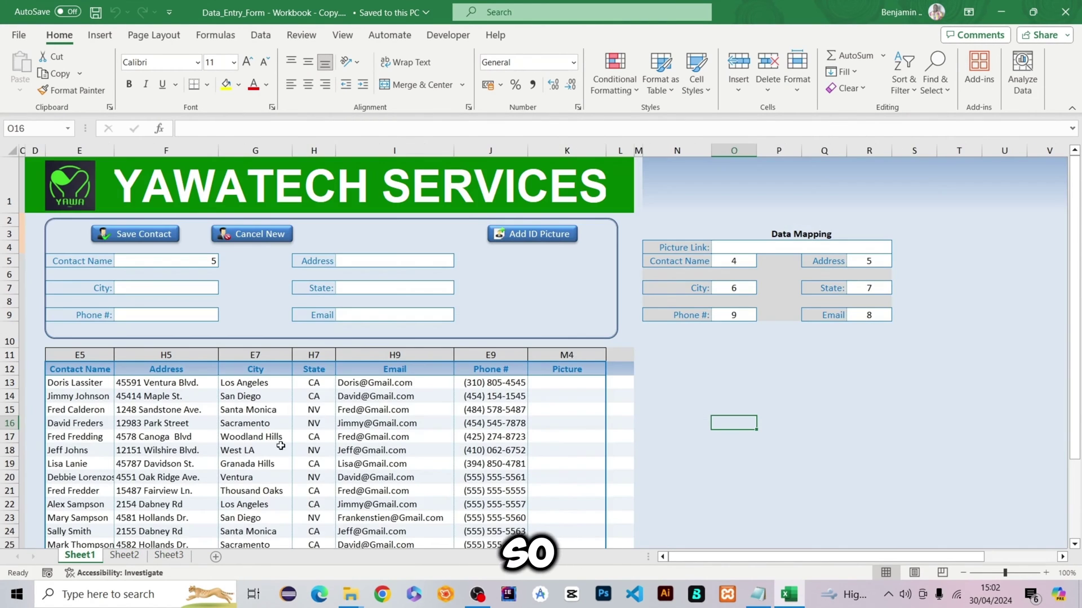
Step: Protect the workbook structure with a password and save the changes when closing
click(301, 36)
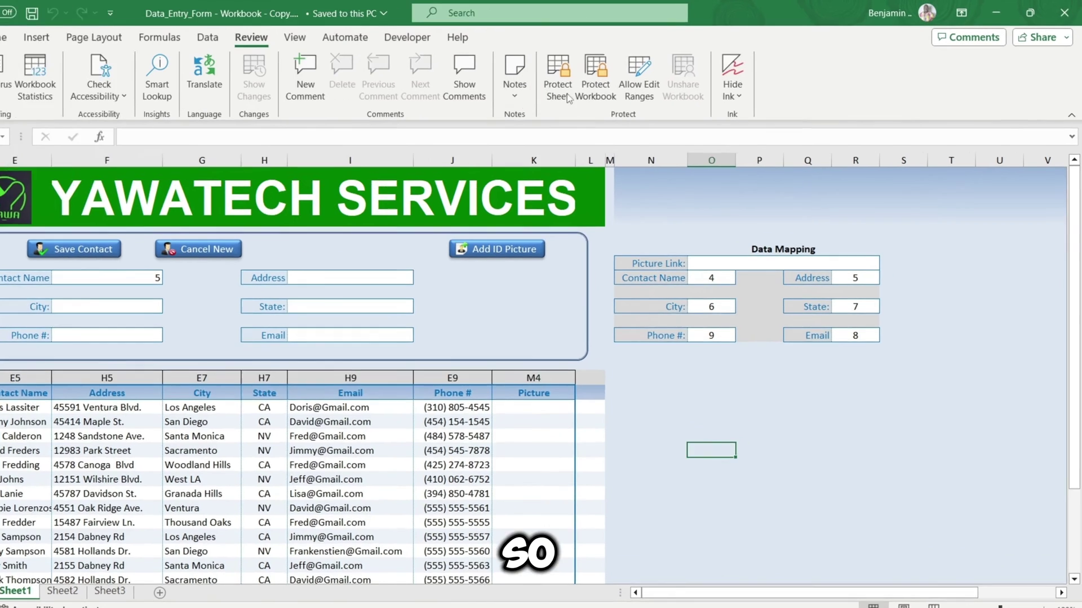
click(618, 95)
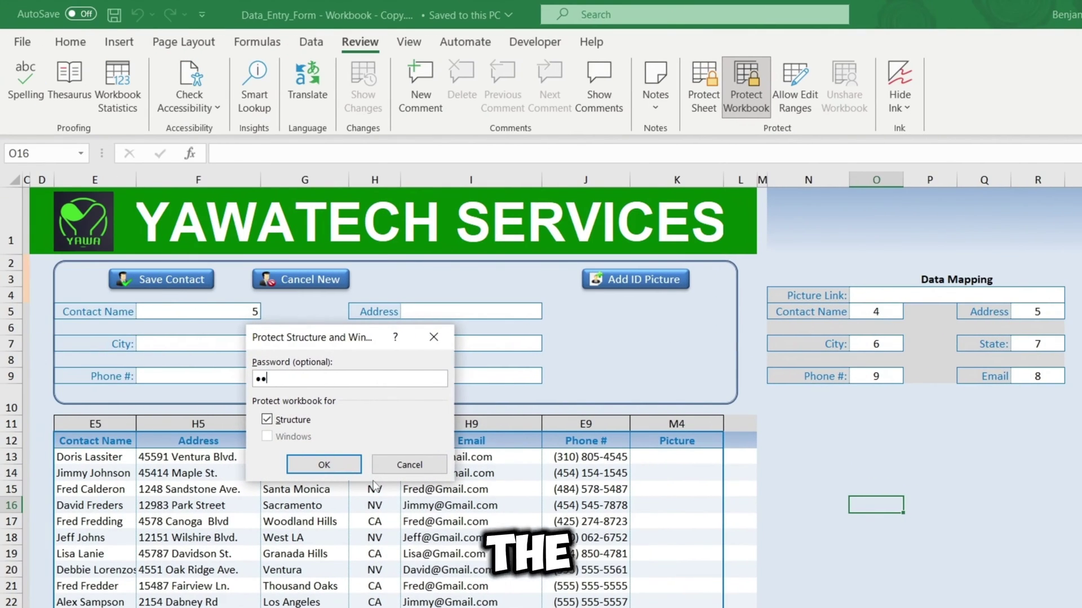
key(Return)
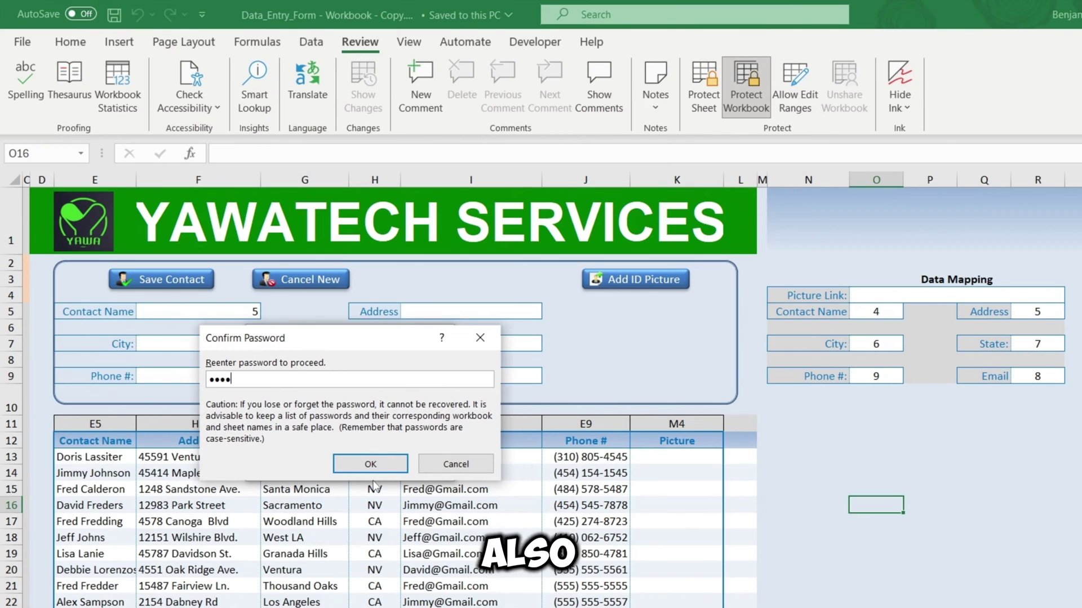
key(Return)
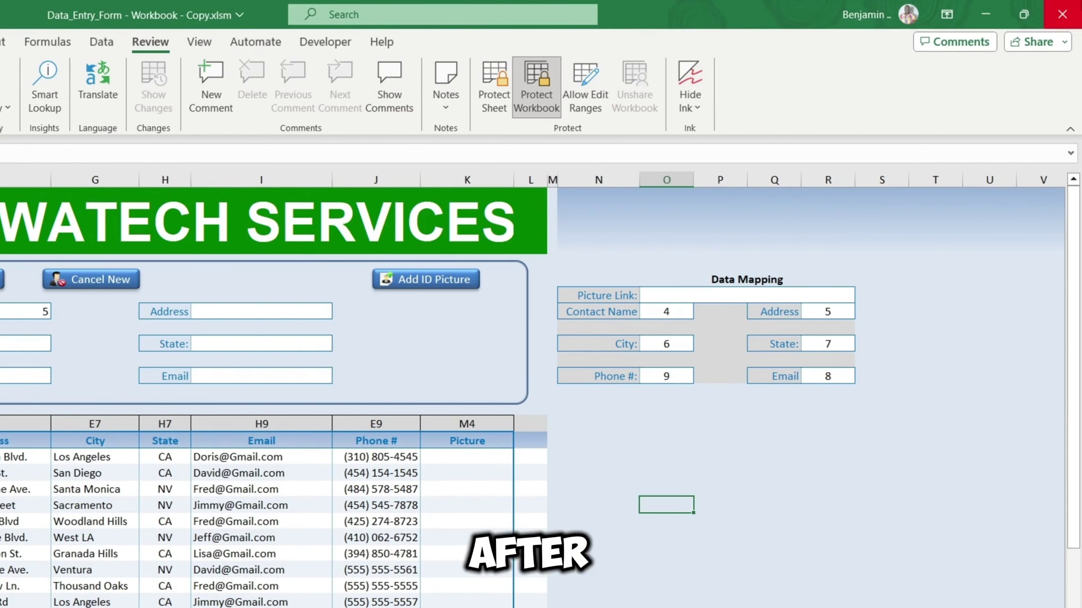
key(ctrl+w)
click(401, 387)
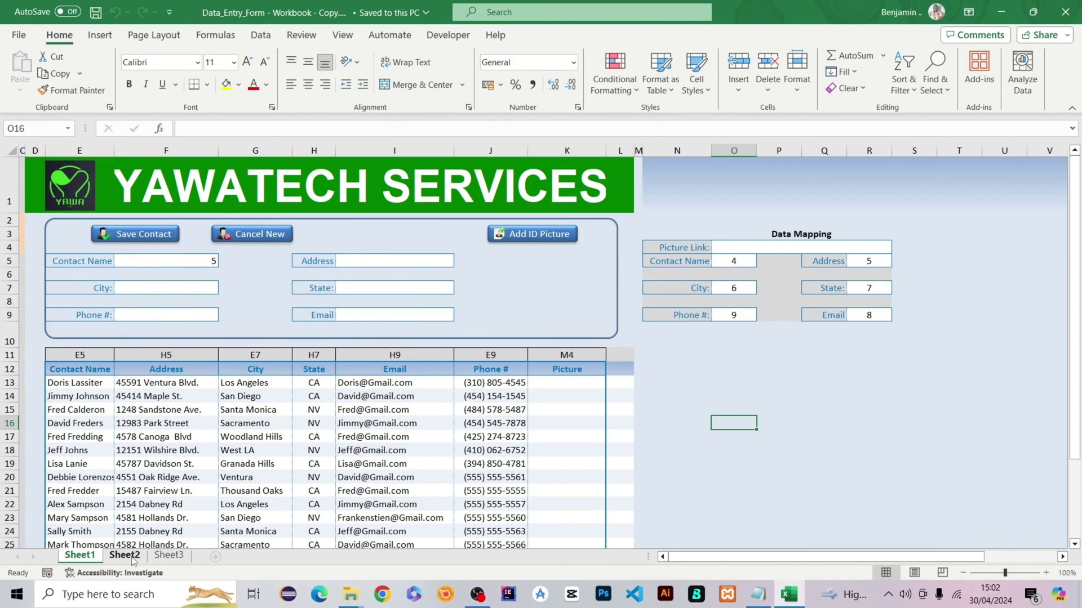
Step: Check that Sheet1's sheet actions are restricted, select cell H15, then close Excel
click(125, 556)
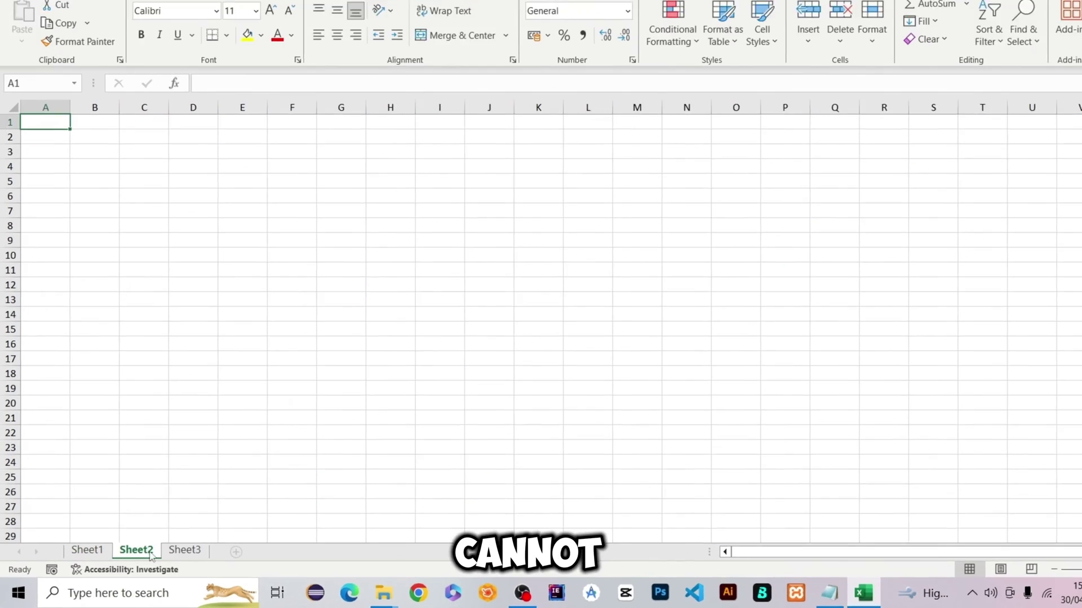
click(79, 555)
right_click(84, 556)
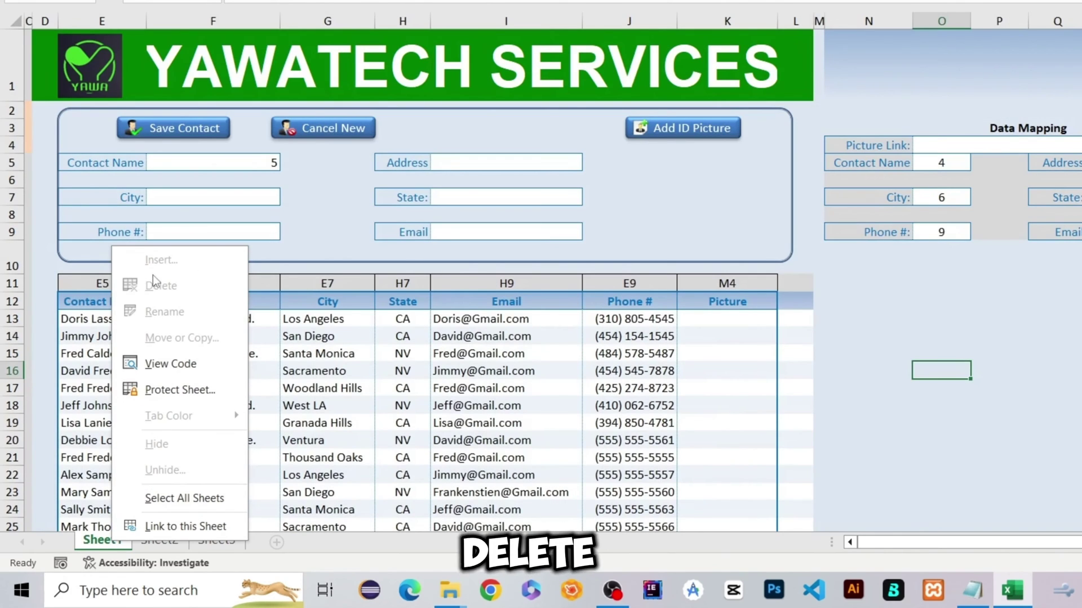
key(Escape)
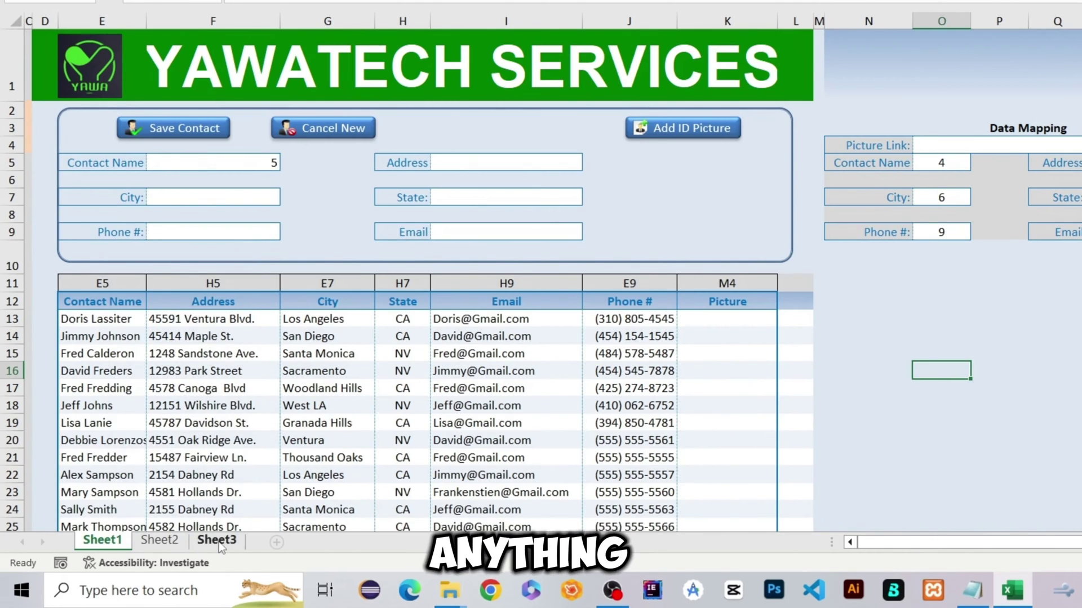
click(159, 541)
click(103, 540)
click(413, 351)
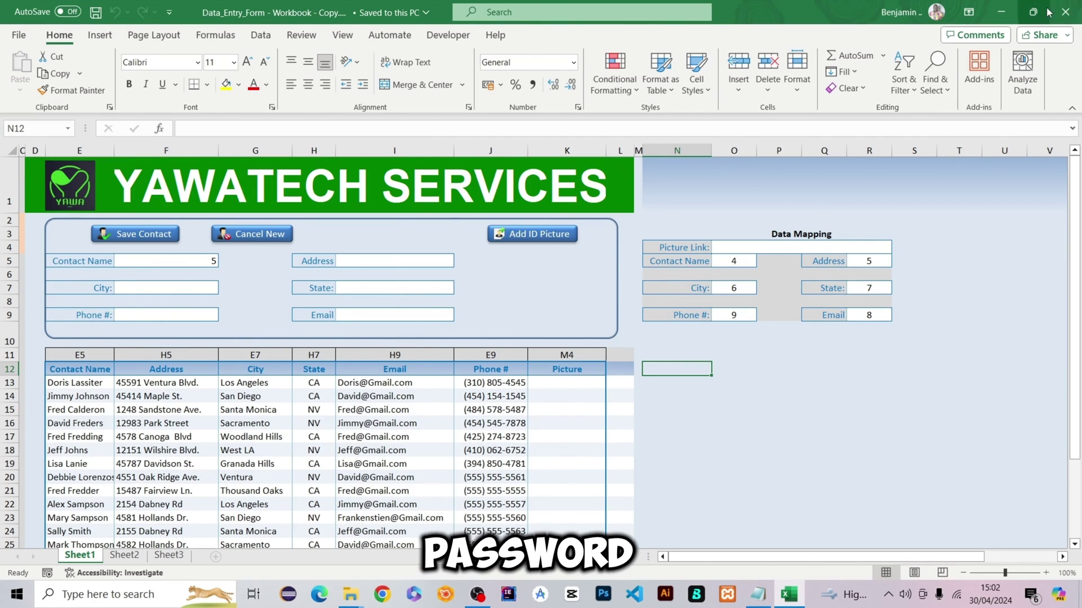
click(1066, 12)
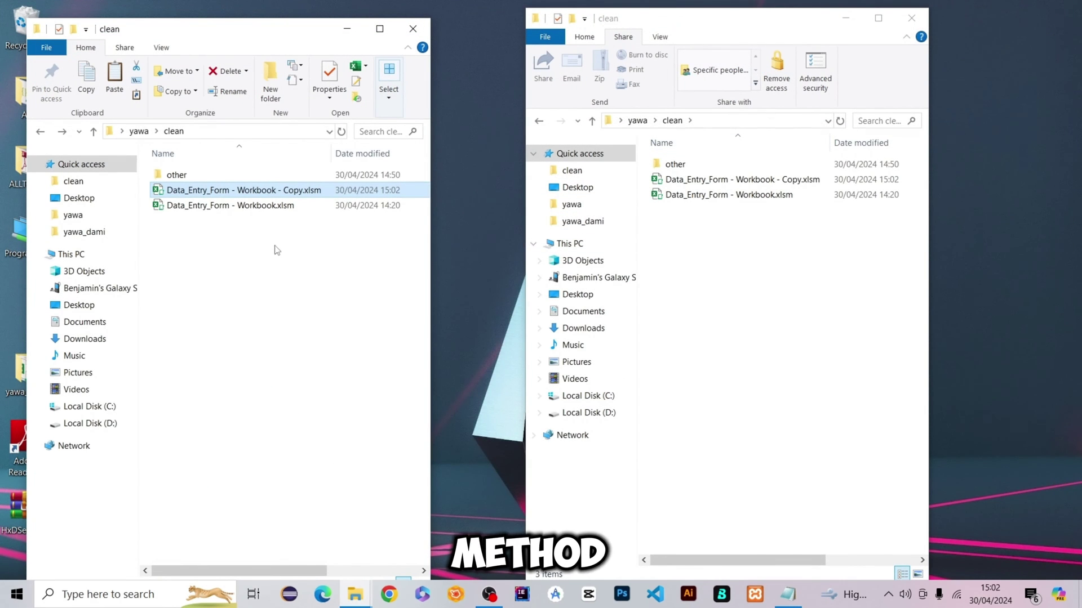
Step: Rename the workbook copy's .xlsm extension to .zip
right_click(252, 195)
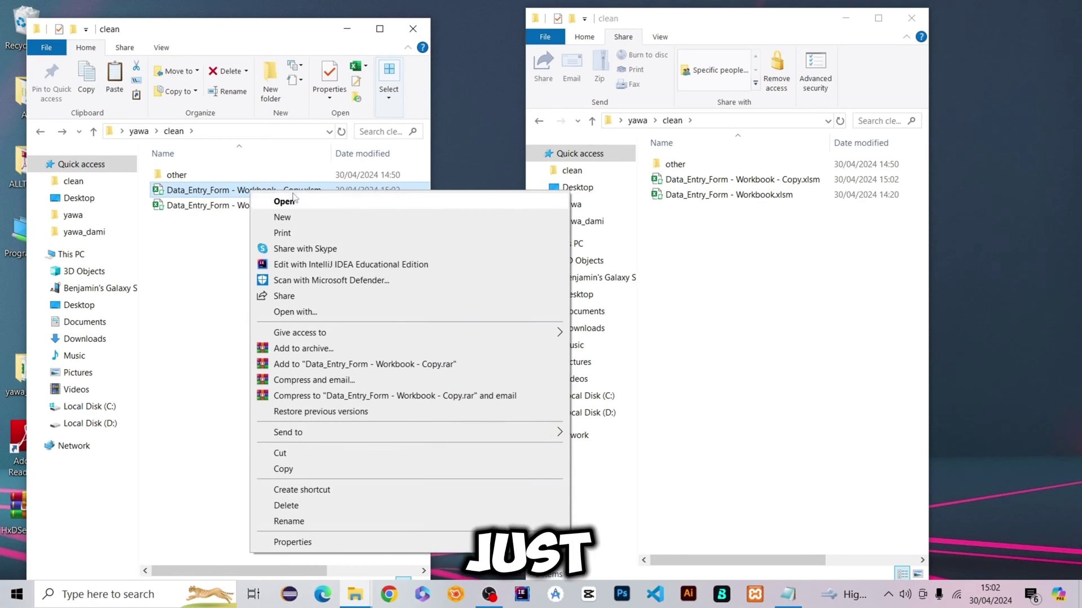
click(264, 520)
drag(323, 193, 311, 183)
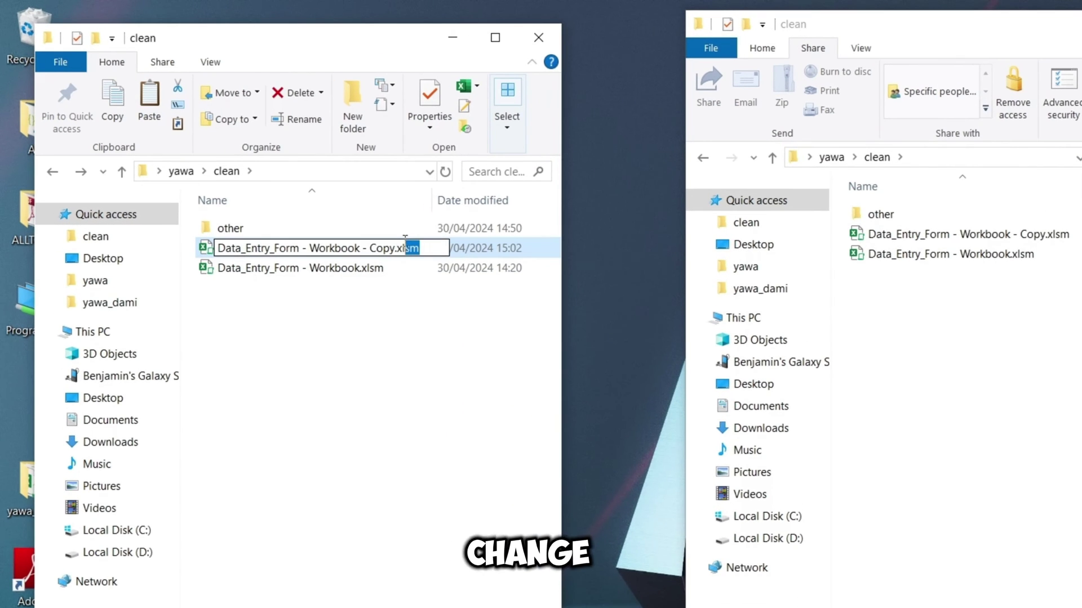
text(zip)
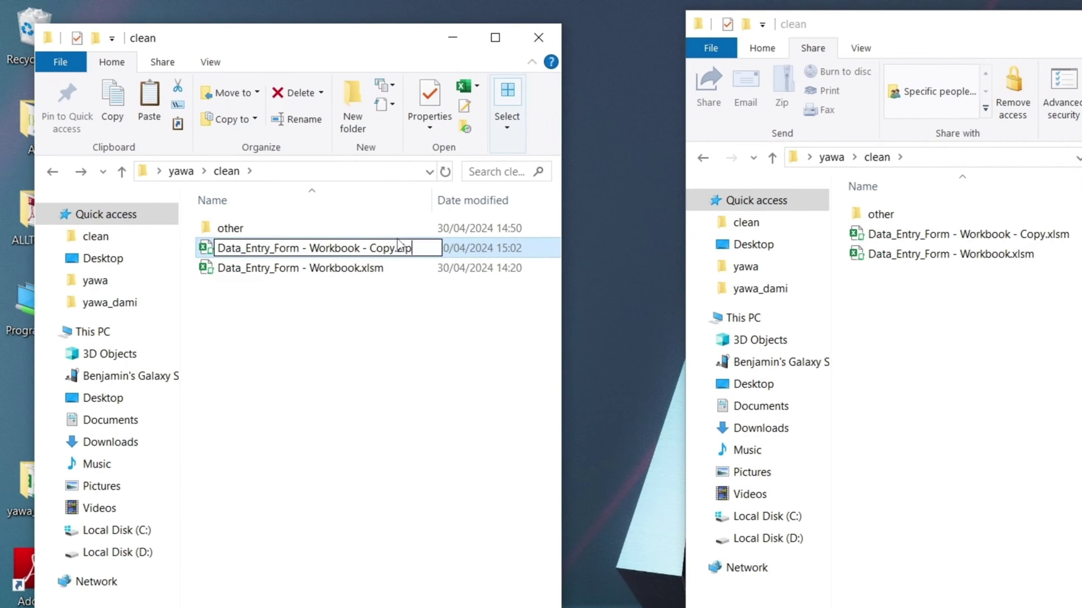
key(Return)
key(Return)
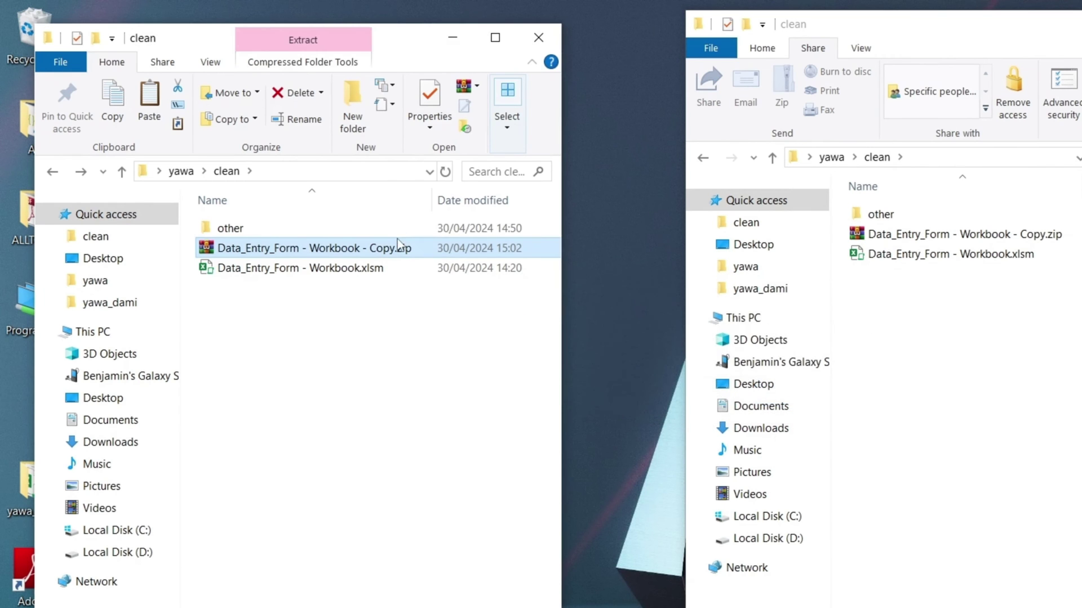
Step: Extract the zip into its own folder and open its xl subfolder
right_click(354, 248)
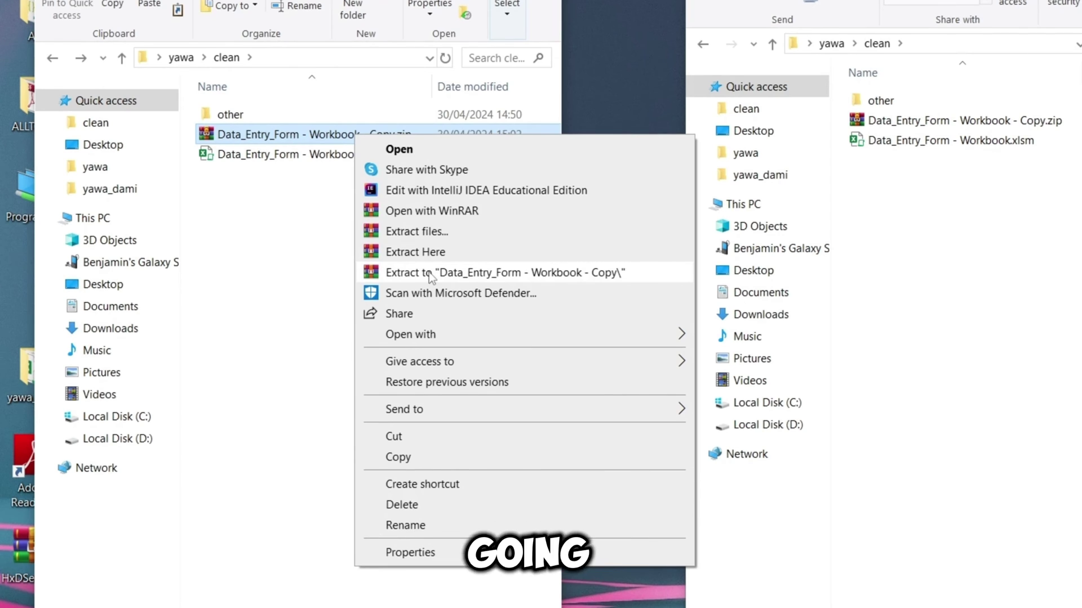
click(428, 386)
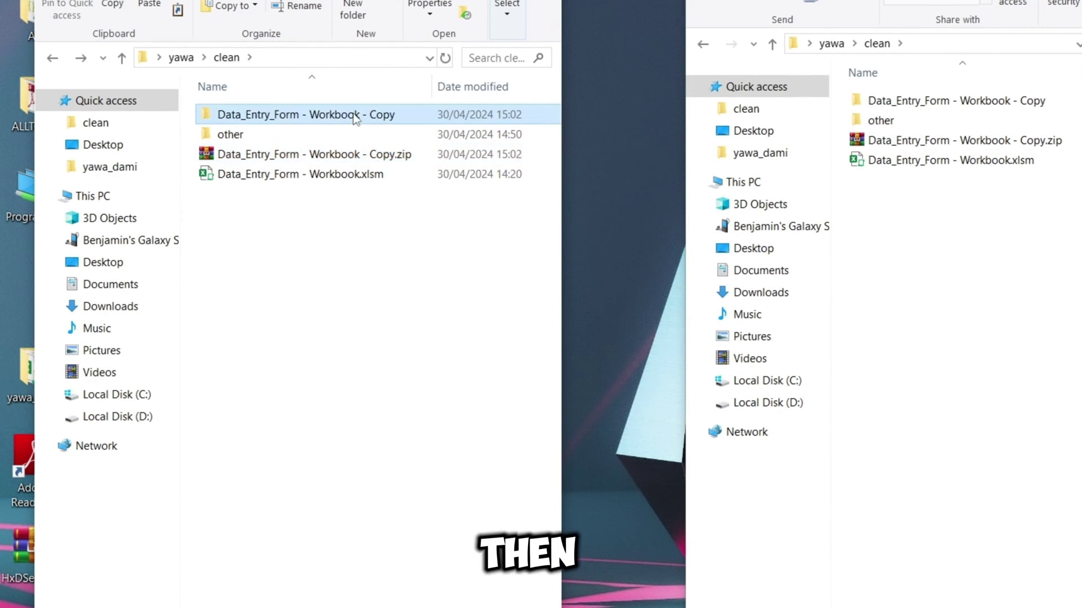
double_click(367, 115)
double_click(239, 156)
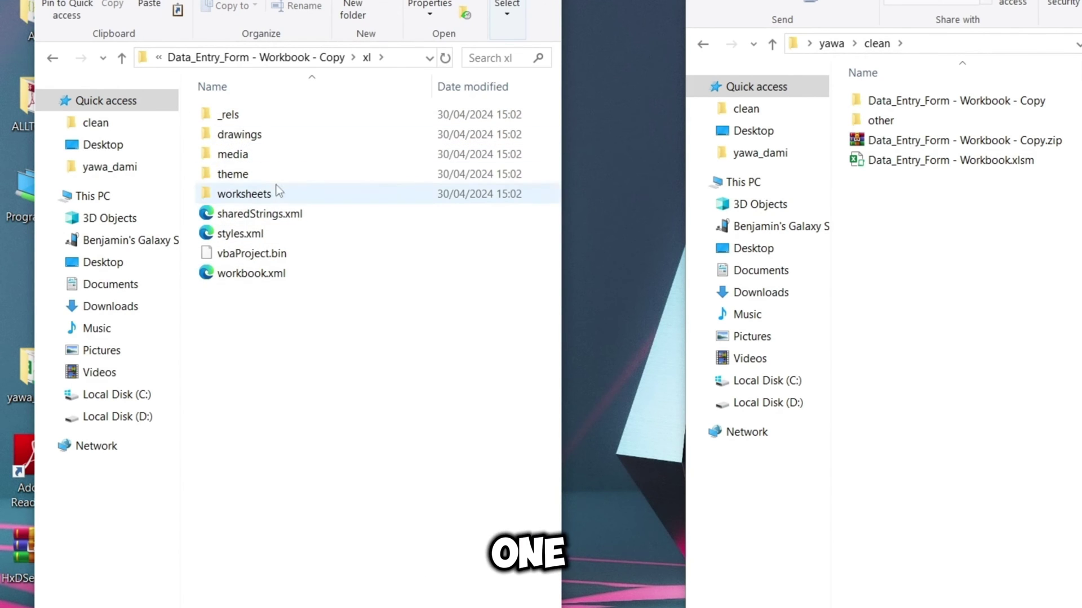
Step: Open workbook.xml with Visual Studio Code
click(286, 275)
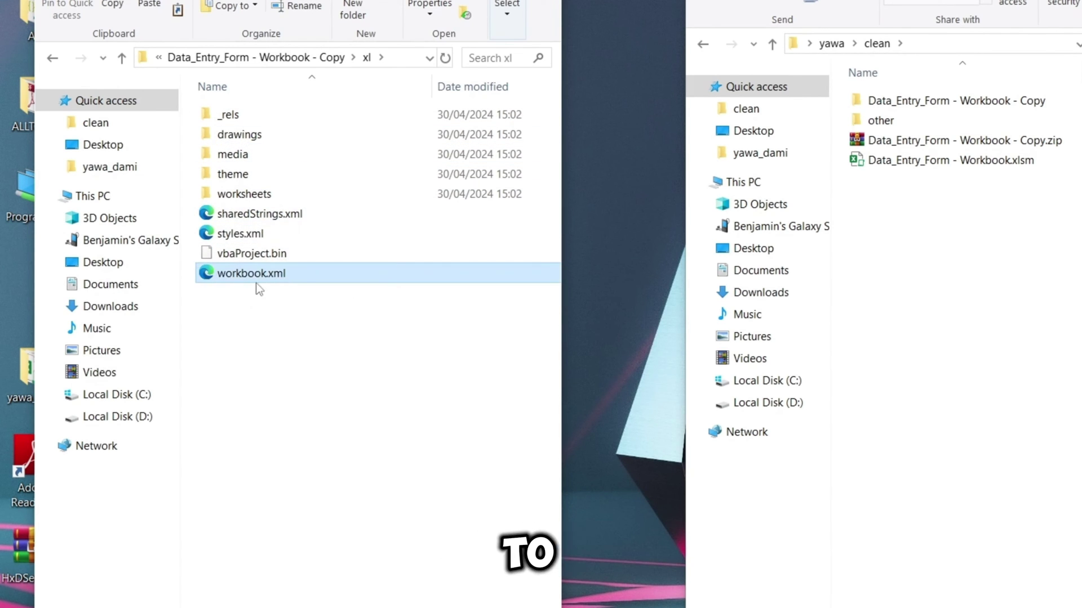
right_click(269, 271)
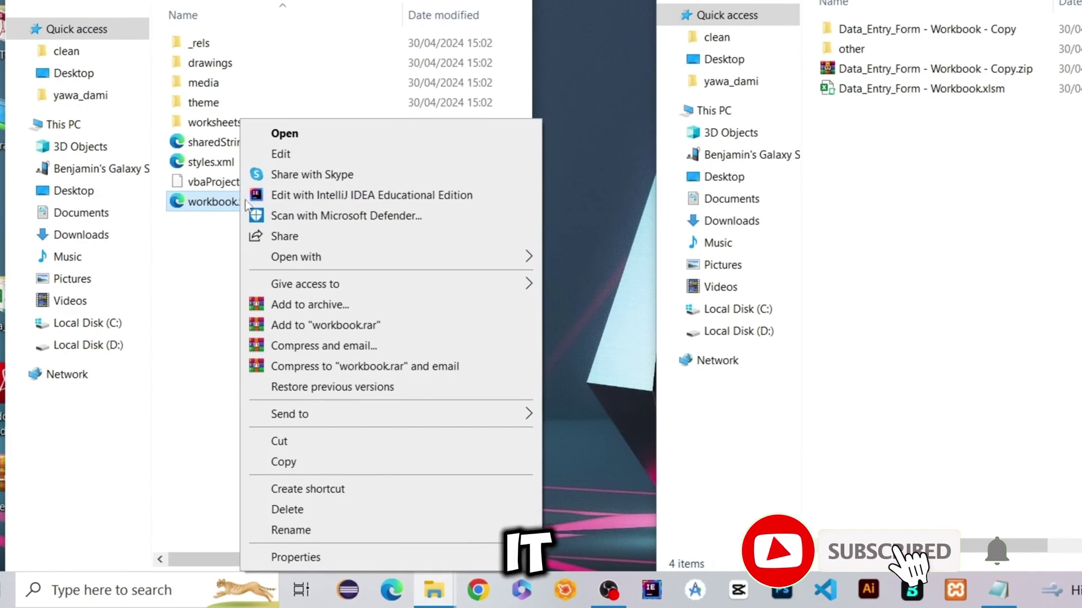
mouse_move(333, 258)
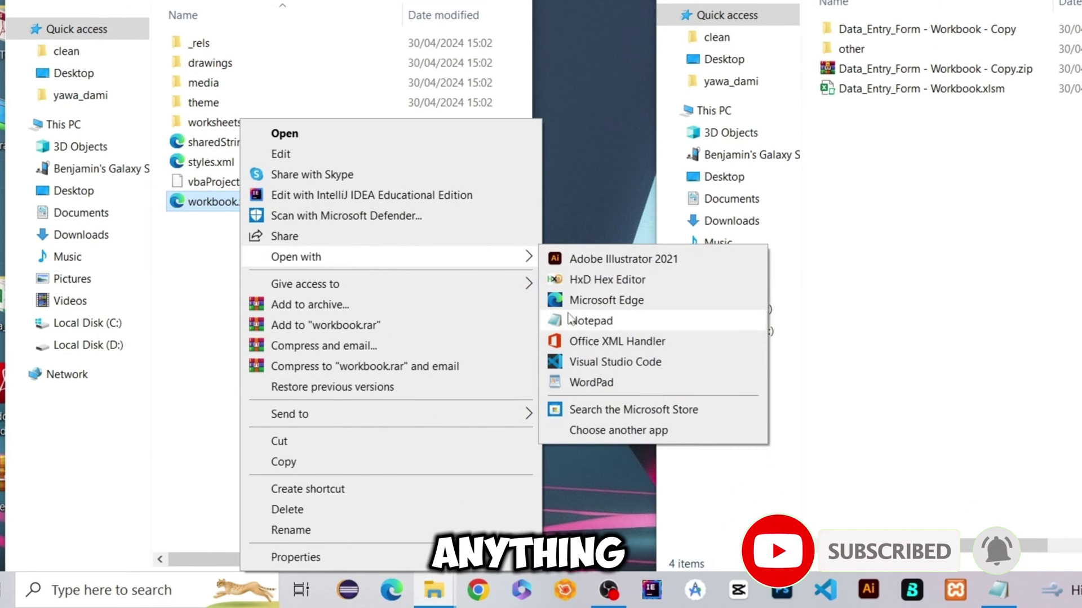
click(603, 363)
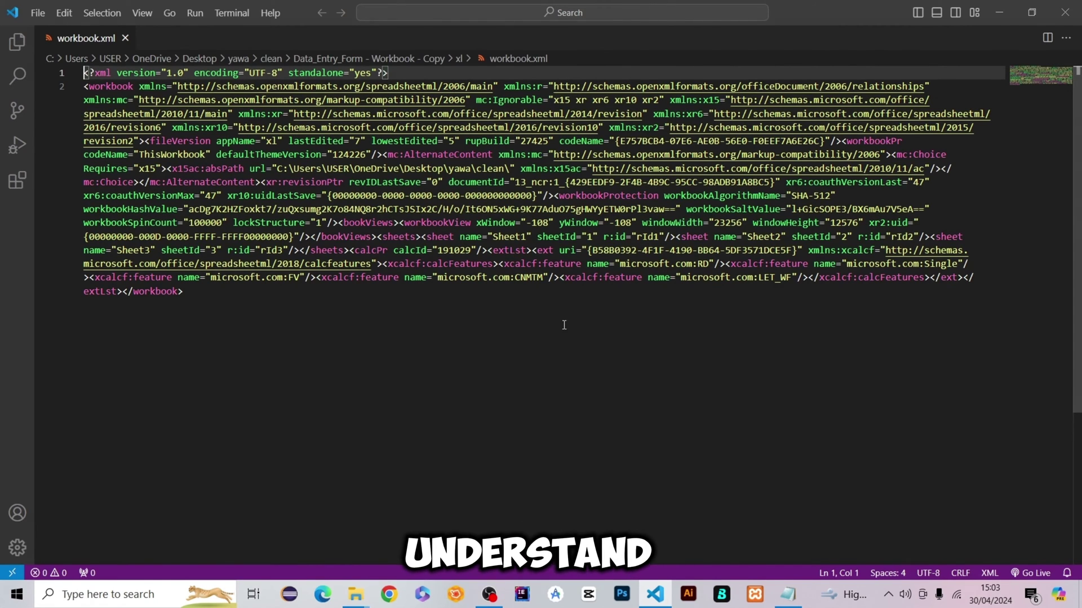
Step: Search workbook.xml for 'workbookpro' to find the workbookProtection tag
click(604, 290)
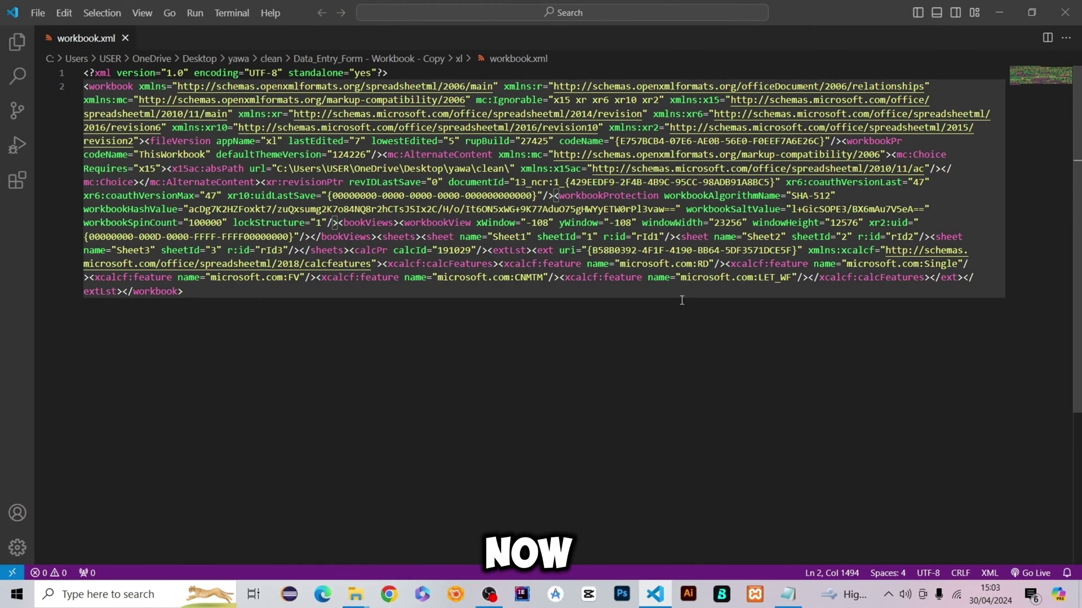
key(ctrl+f)
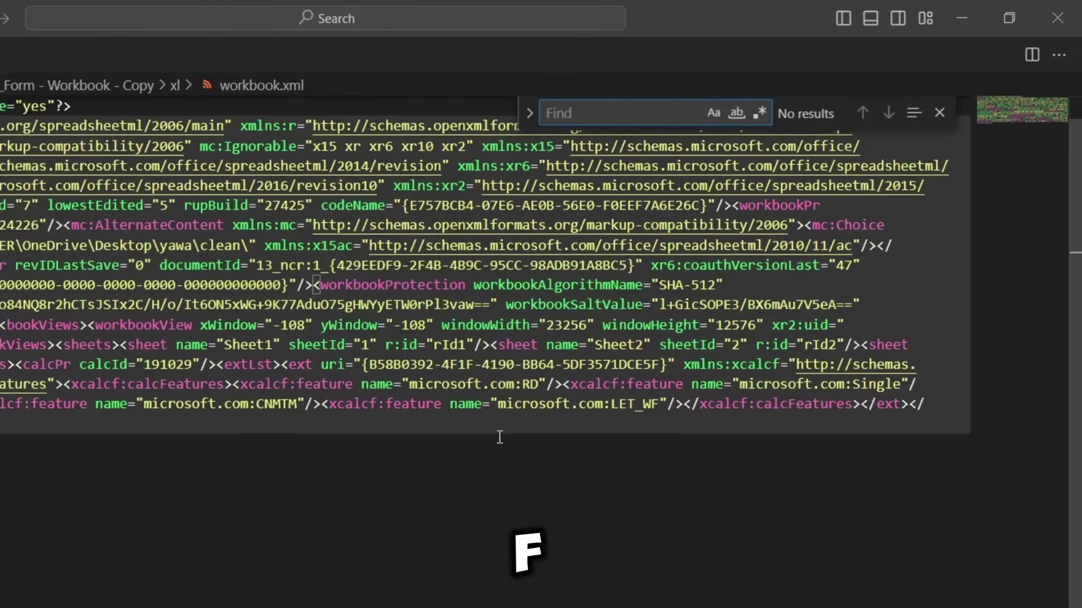
text(workbook)
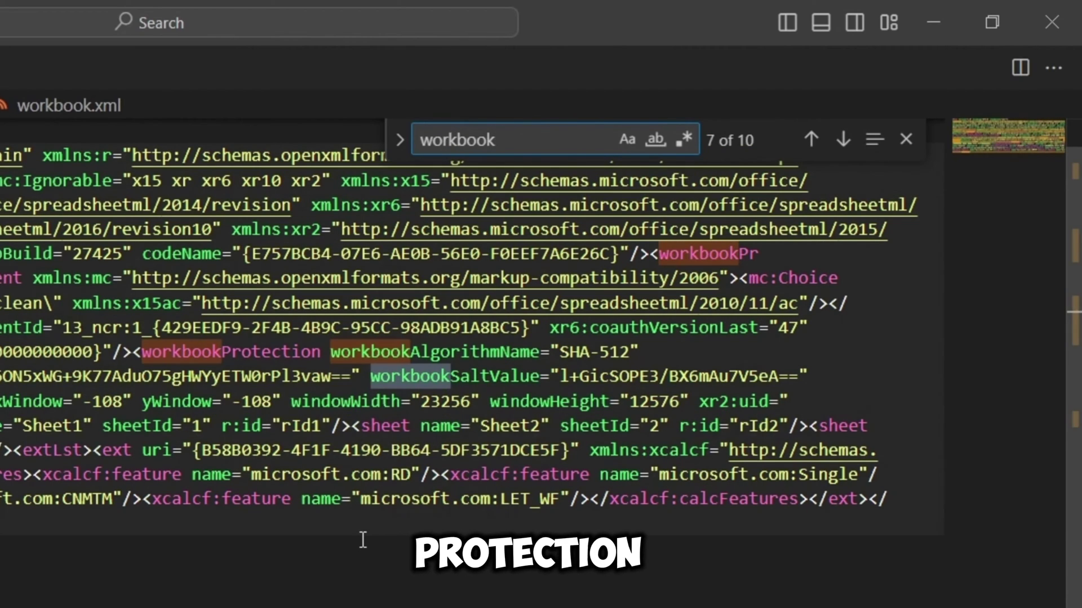
text(workbookpro)
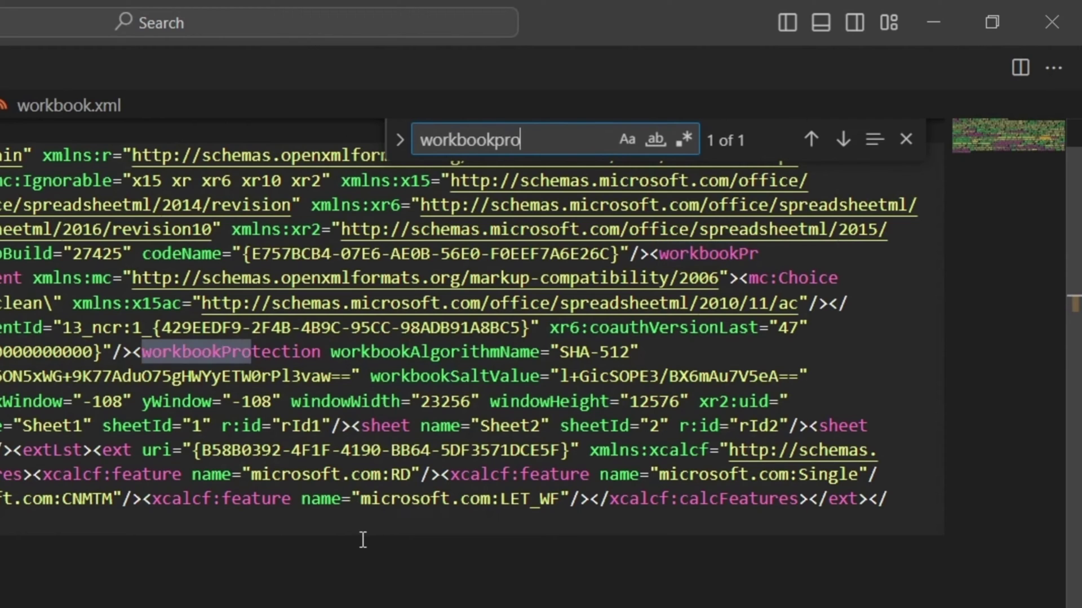
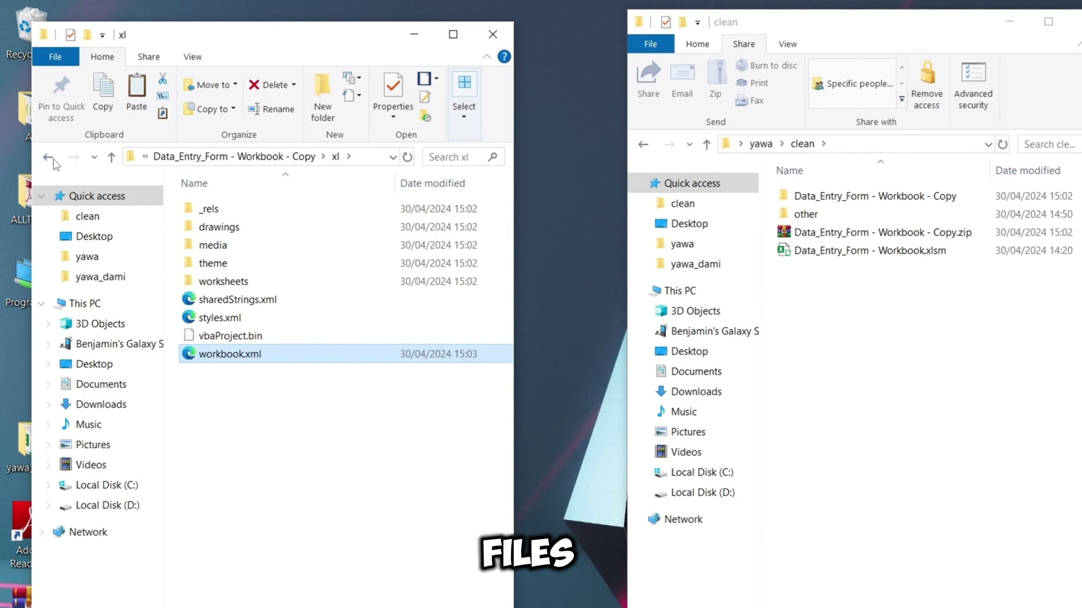
Step: In the parent folder, select _rels, docProps, xl and [Content_Types].xml for zipping
click(48, 158)
drag(243, 309, 234, 206)
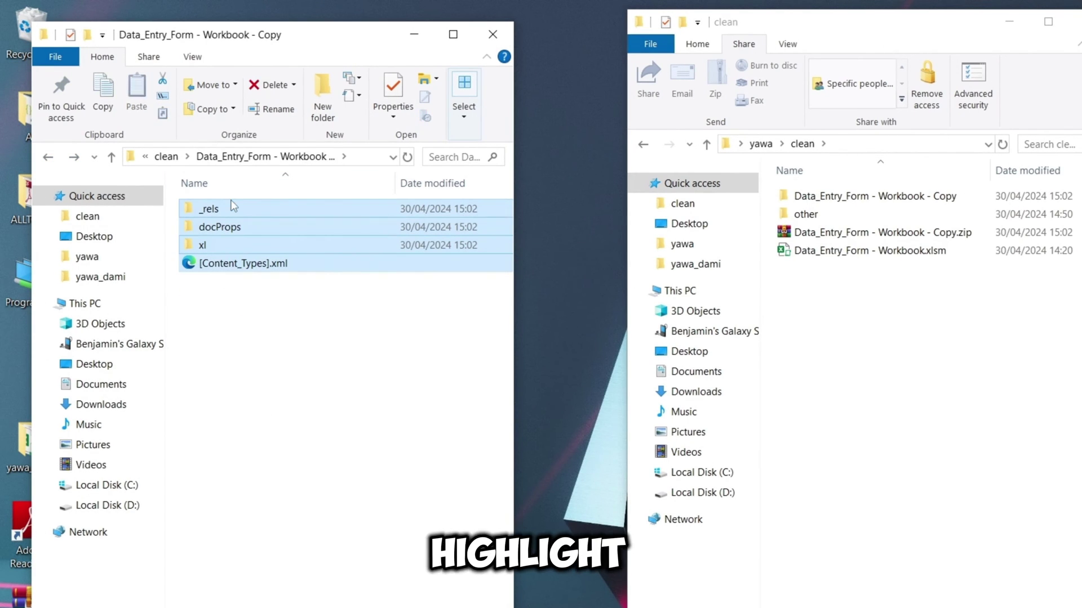
click(148, 59)
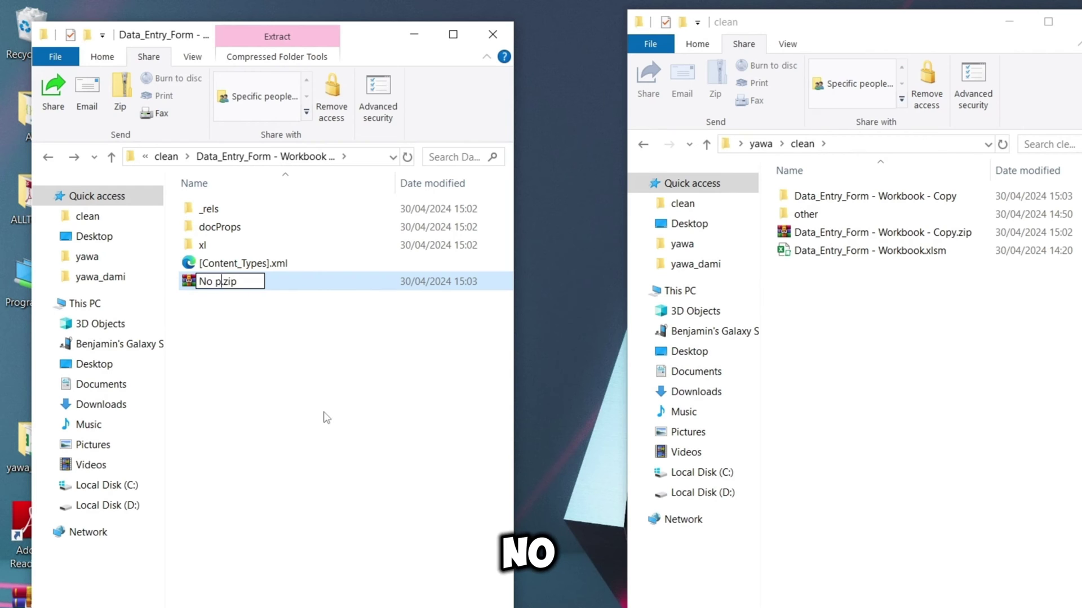
Step: Rename the archive to 'No passwordd.xlsm', accept the extension warning, and open the workbook
text(assword)
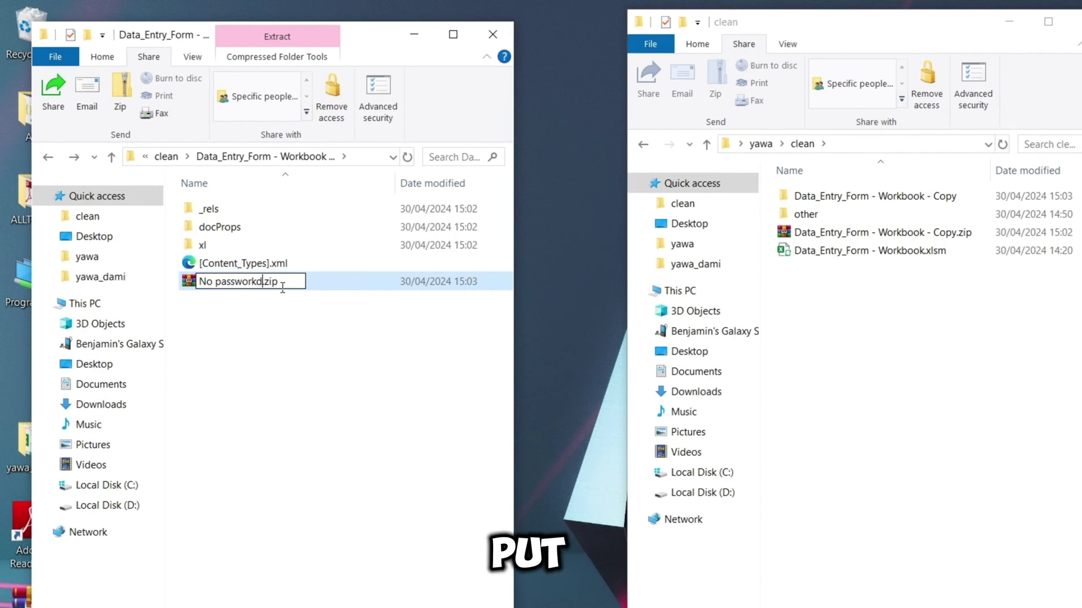
drag(286, 281, 267, 267)
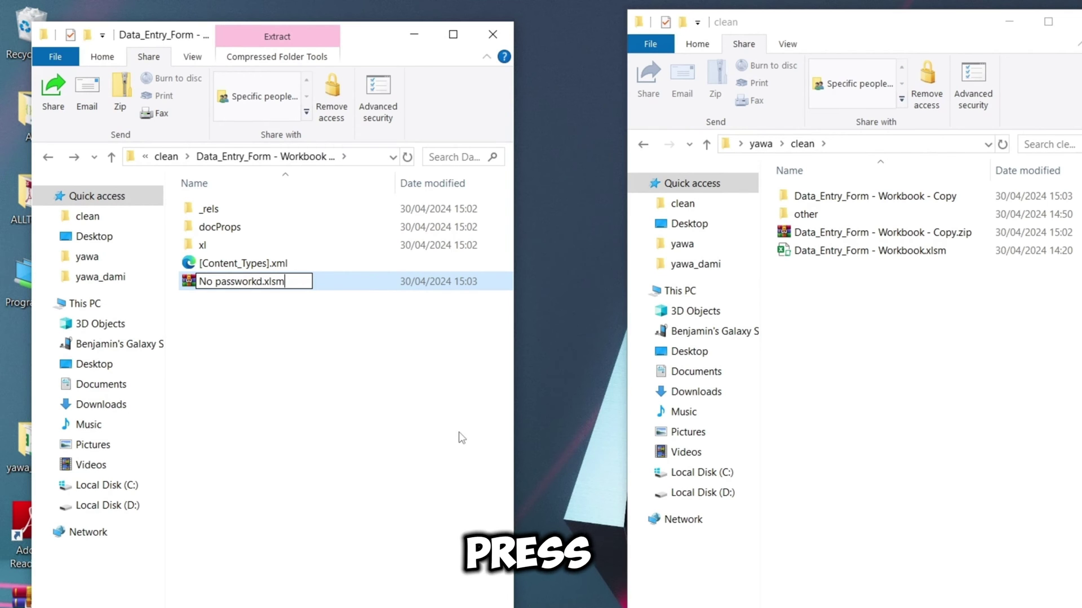
key(Return)
key(Return)
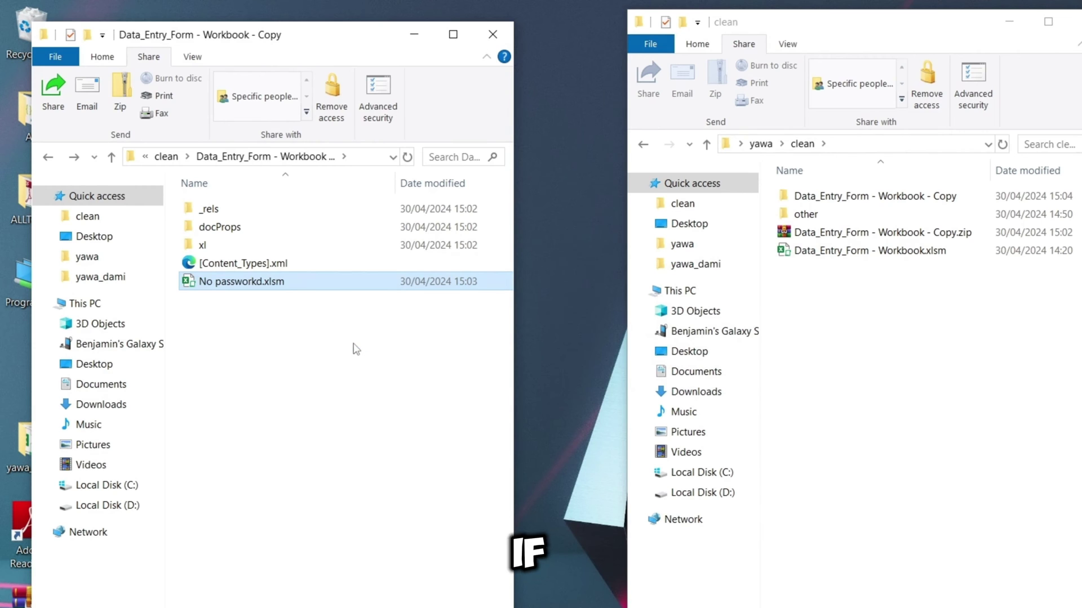
key(Return)
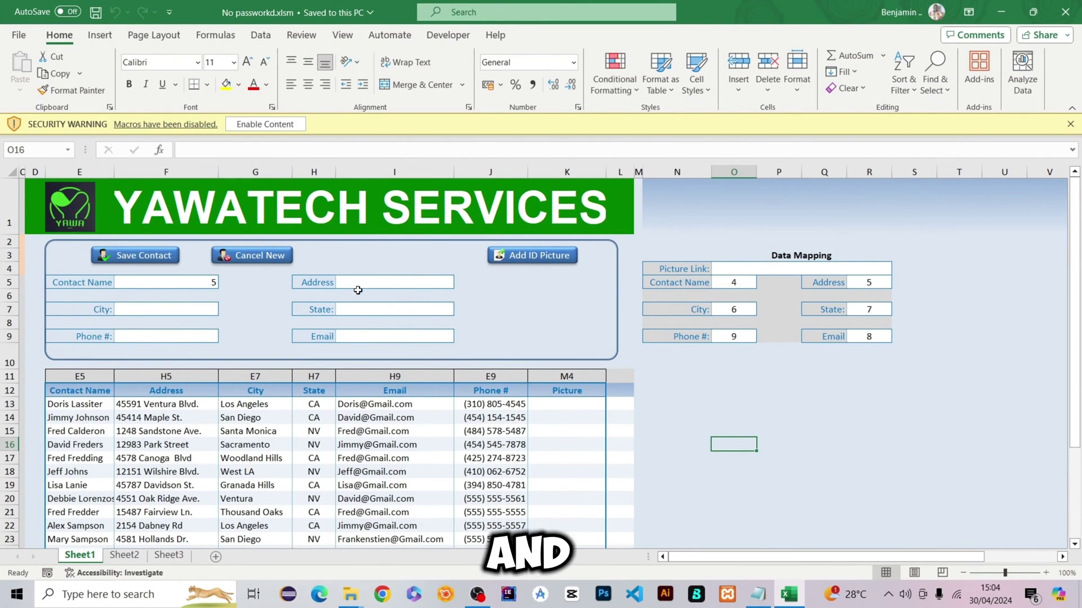
Step: View Sheet3 and Sheet1, confirming Sheet1's context menu offers Protect Sheet, so it is unprotected
click(169, 555)
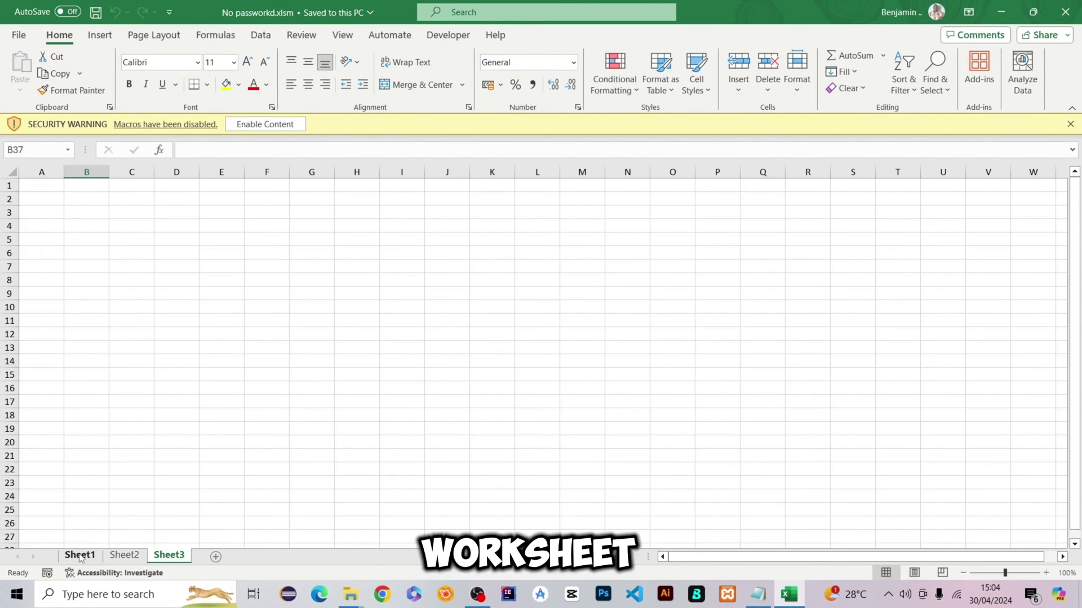
click(79, 557)
right_click(79, 556)
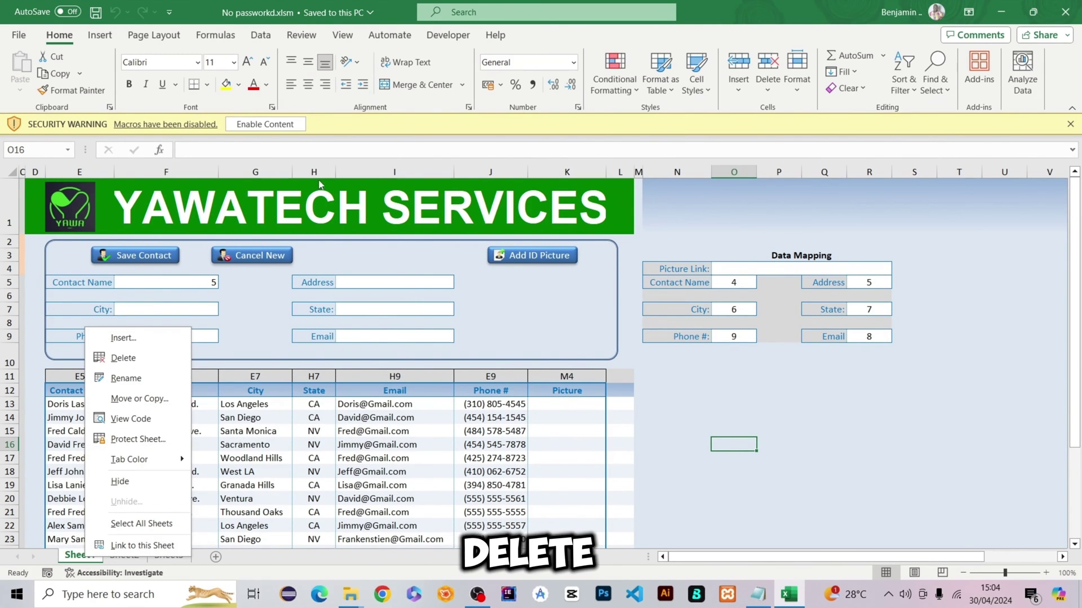
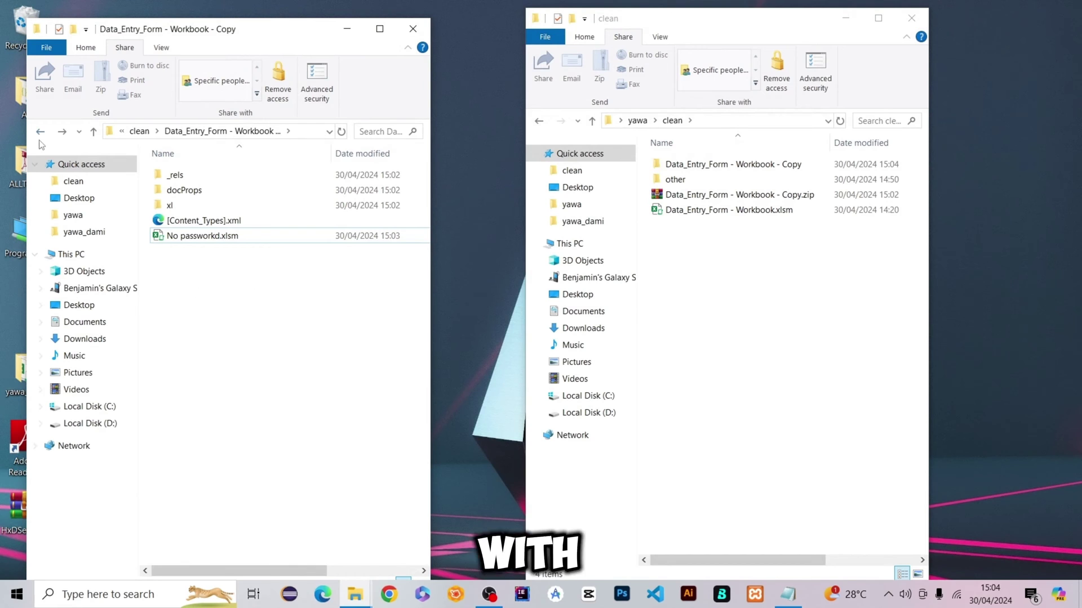
Step: Enable editing on the open workbook, then close it
click(40, 132)
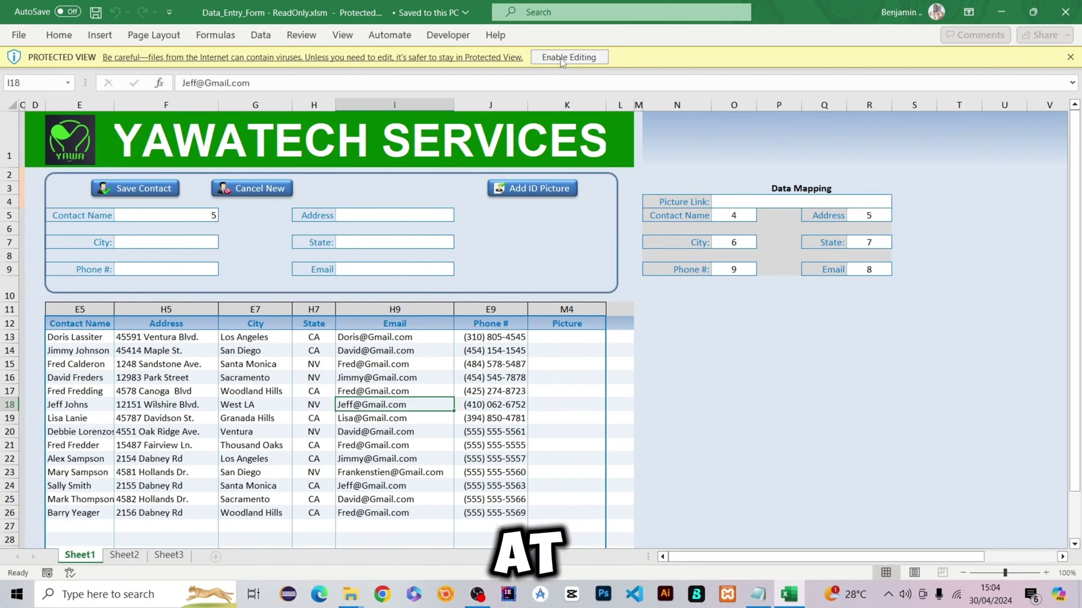
click(566, 57)
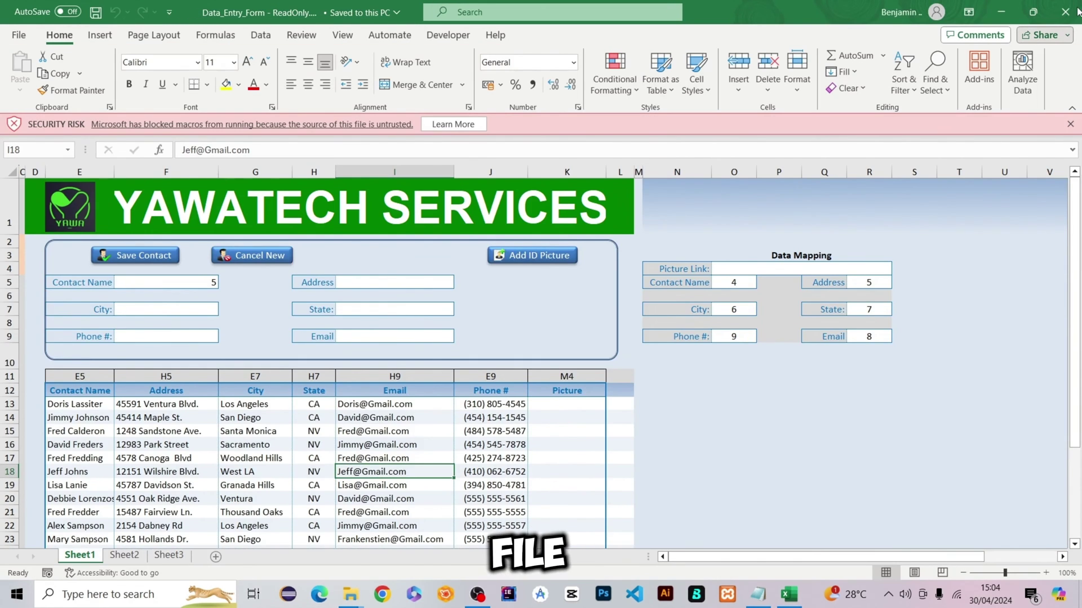
click(1074, 12)
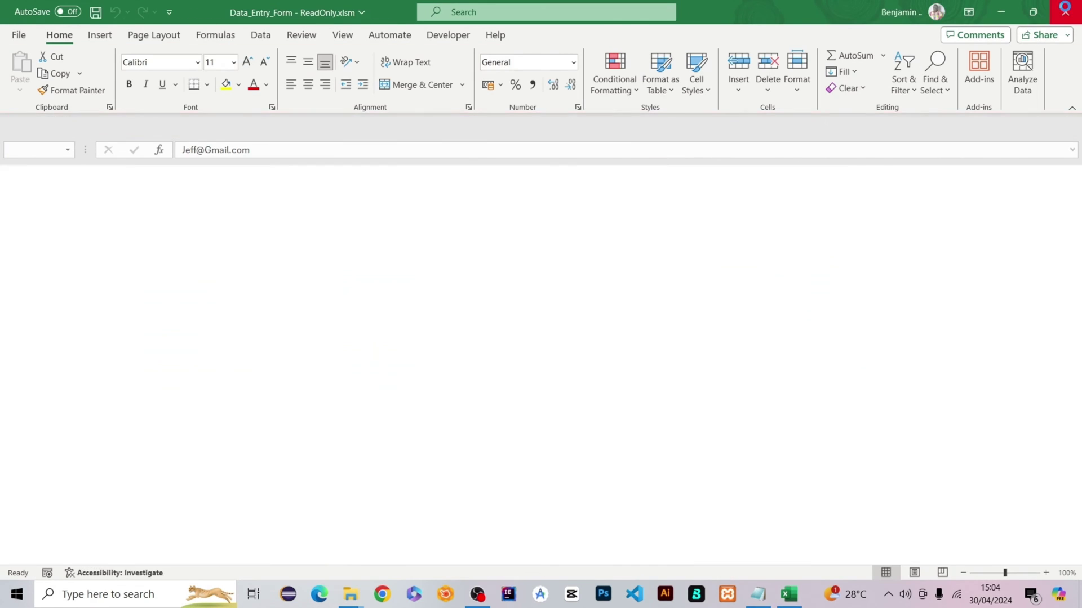
Step: Check the properties of Data_Entry_Form - ReadOnly.xlsm, then open it in Excel
right_click(247, 195)
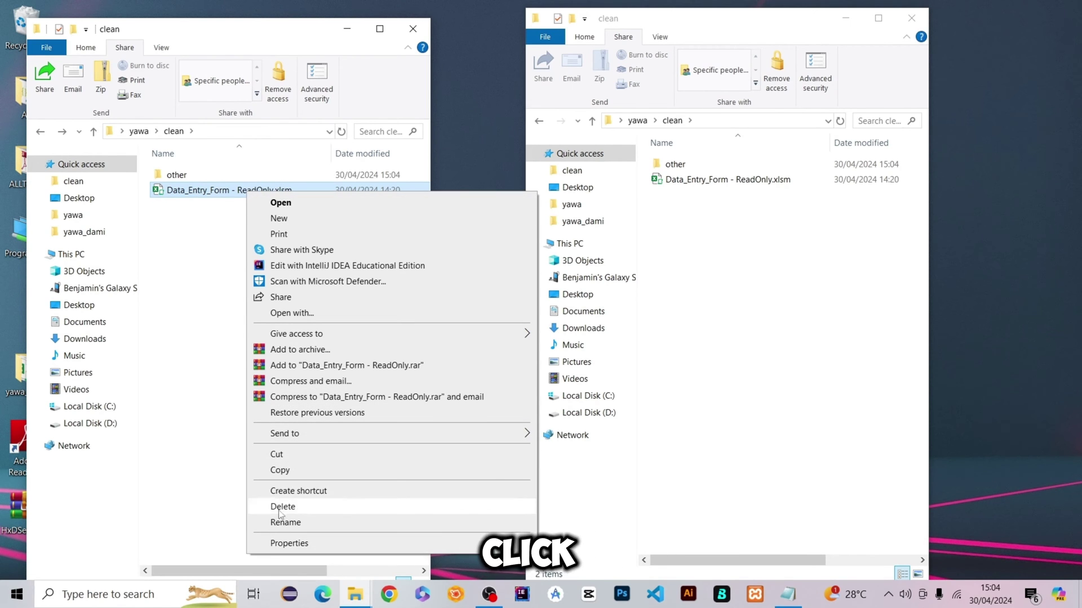
click(324, 543)
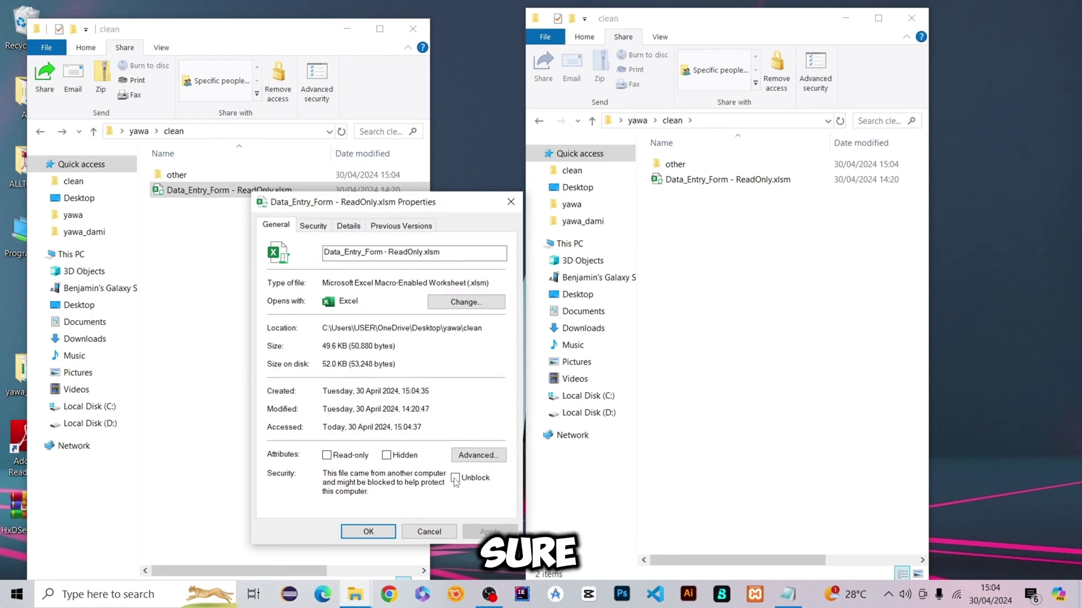
click(368, 532)
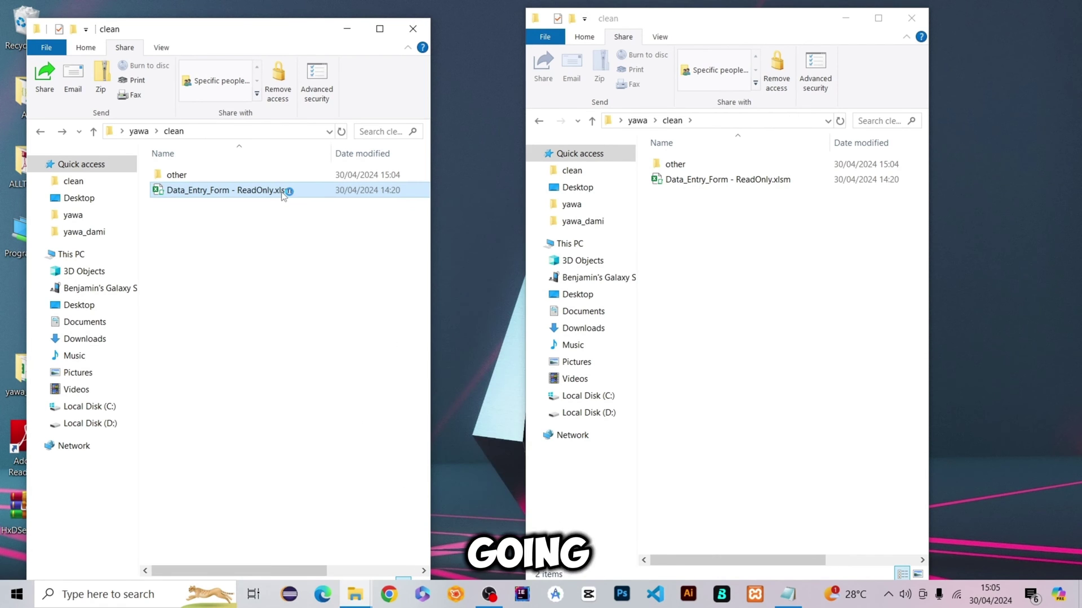
double_click(283, 196)
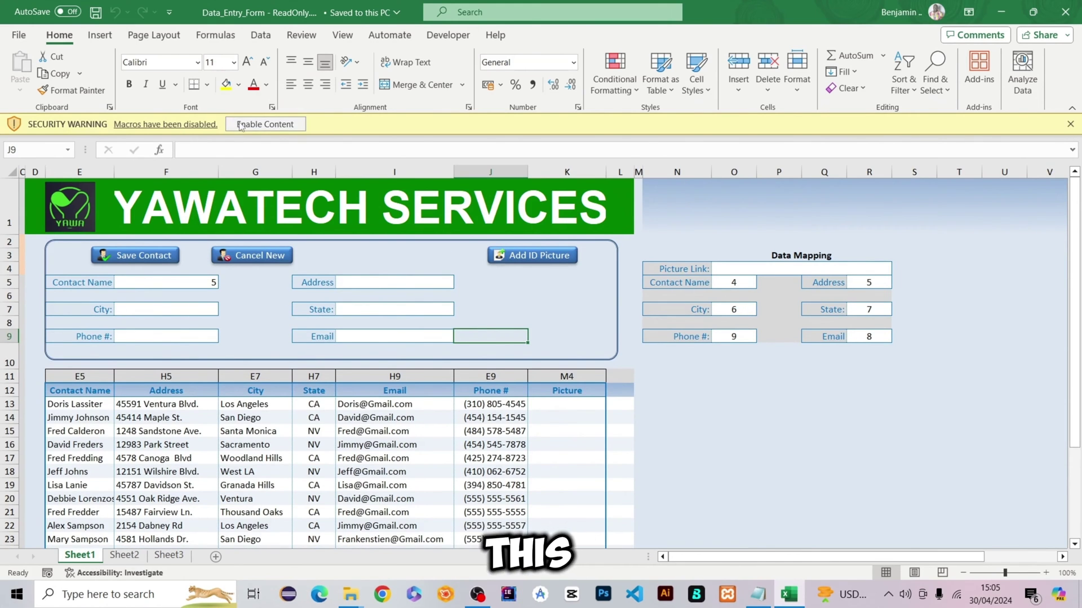
Step: Enable macros and reach General Options through Save As > More options > Tools
click(241, 125)
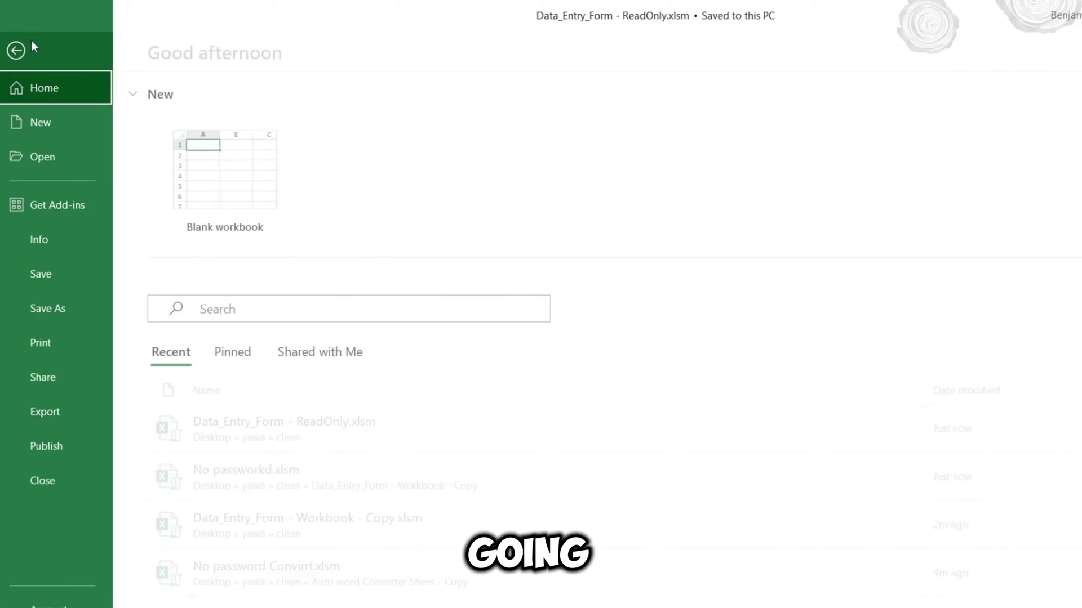
click(79, 307)
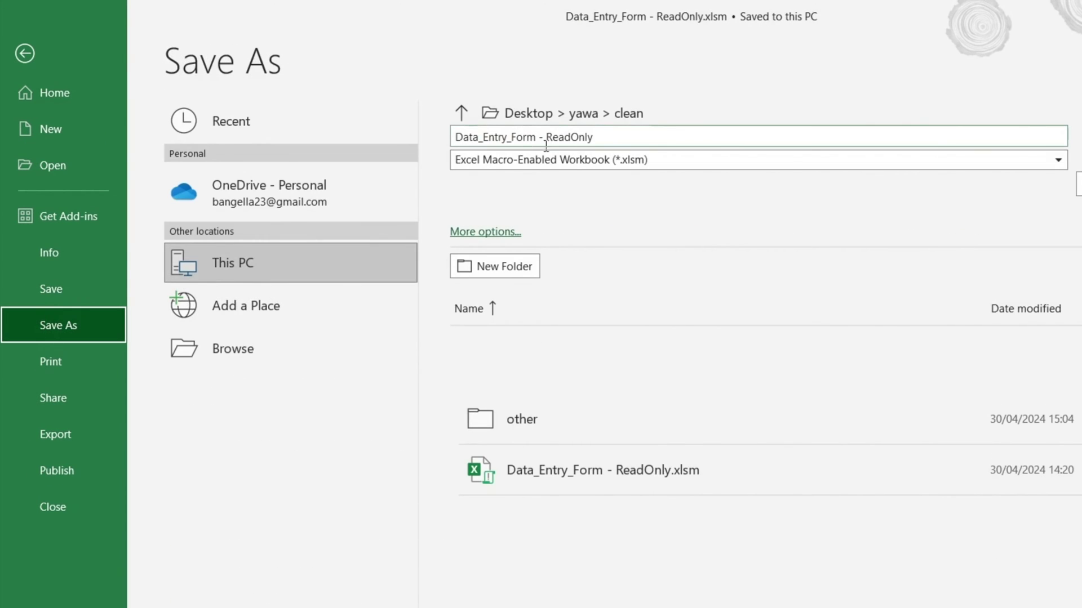
click(482, 236)
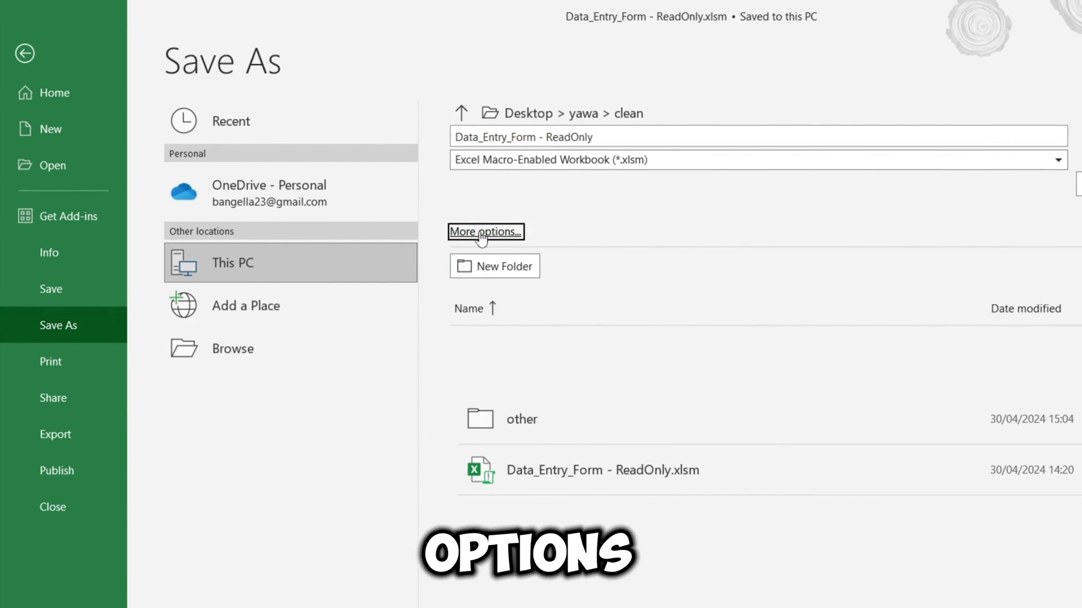
click(468, 431)
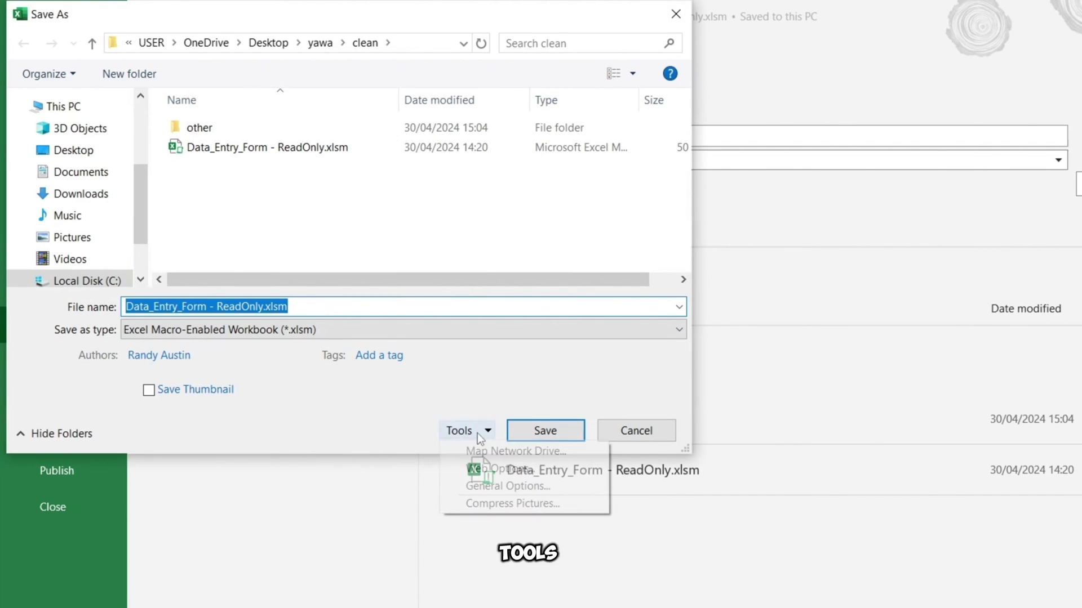
click(499, 487)
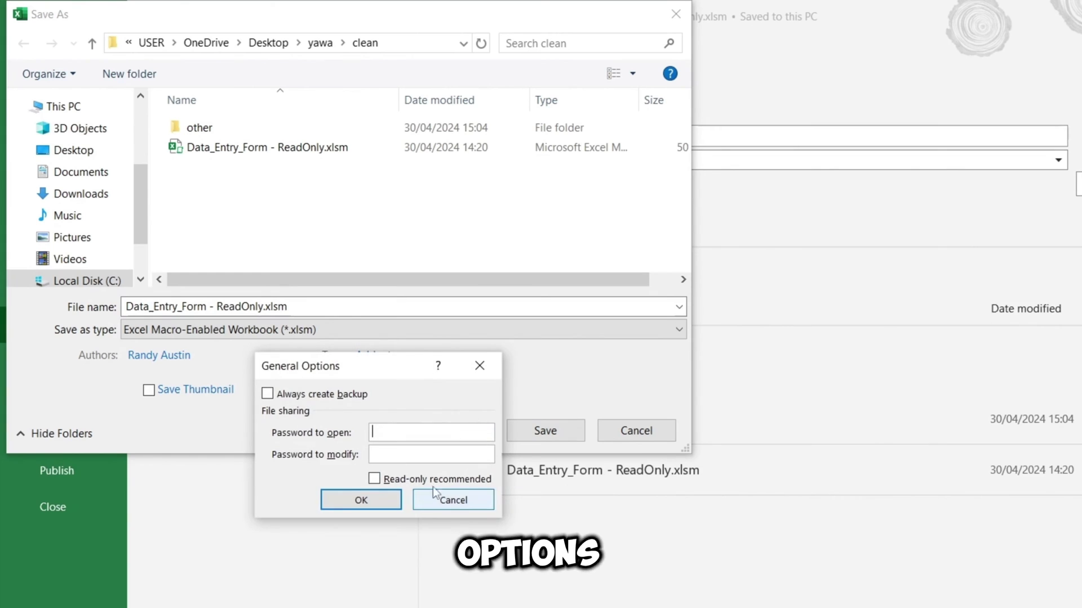
Step: Set and confirm a password to modify, then save over the existing file
click(408, 452)
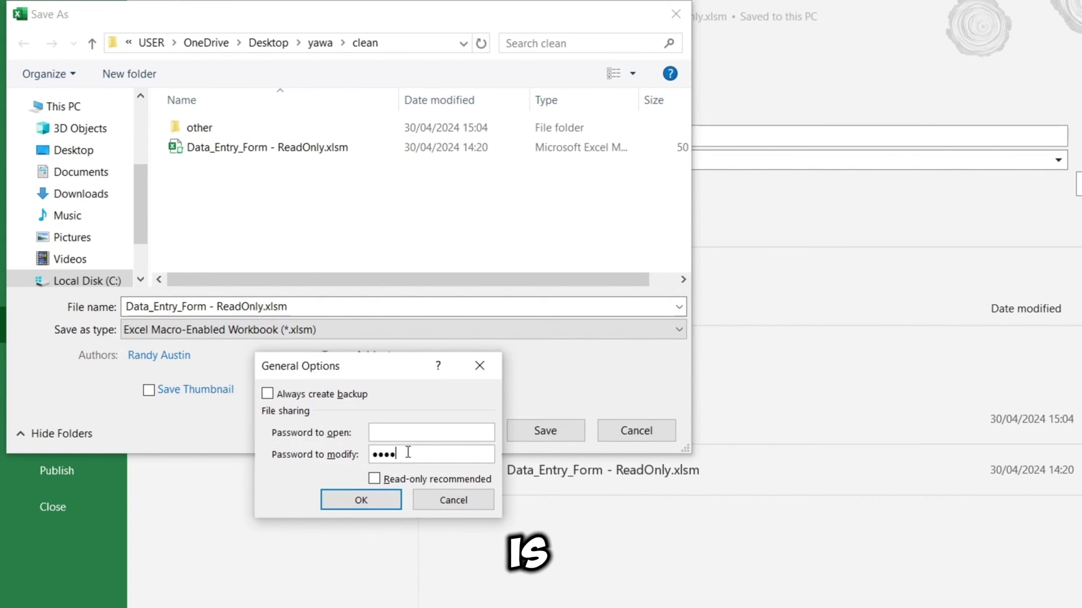
click(340, 503)
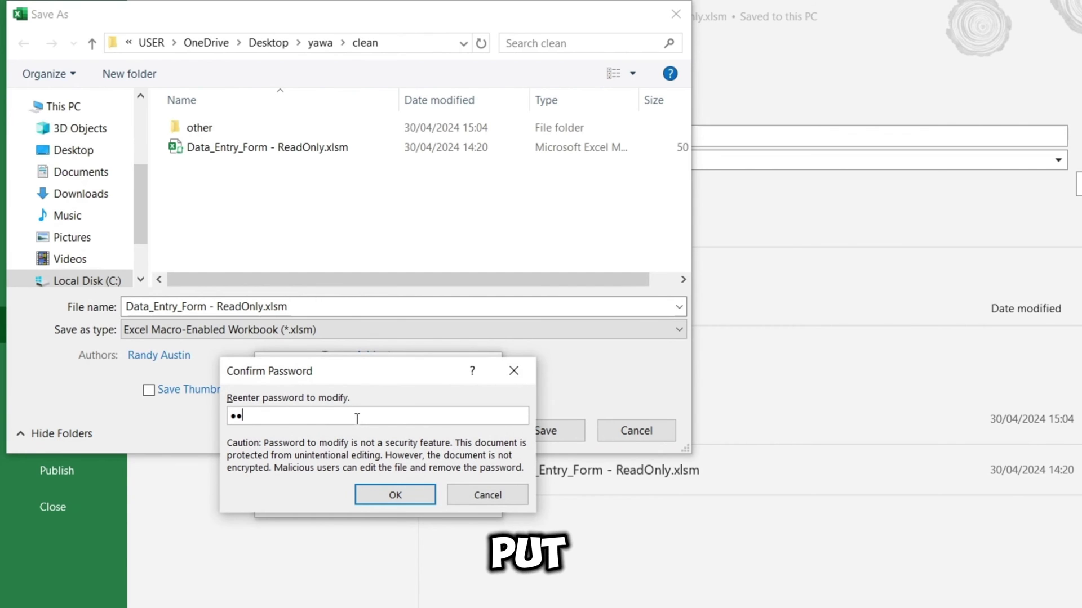
click(395, 494)
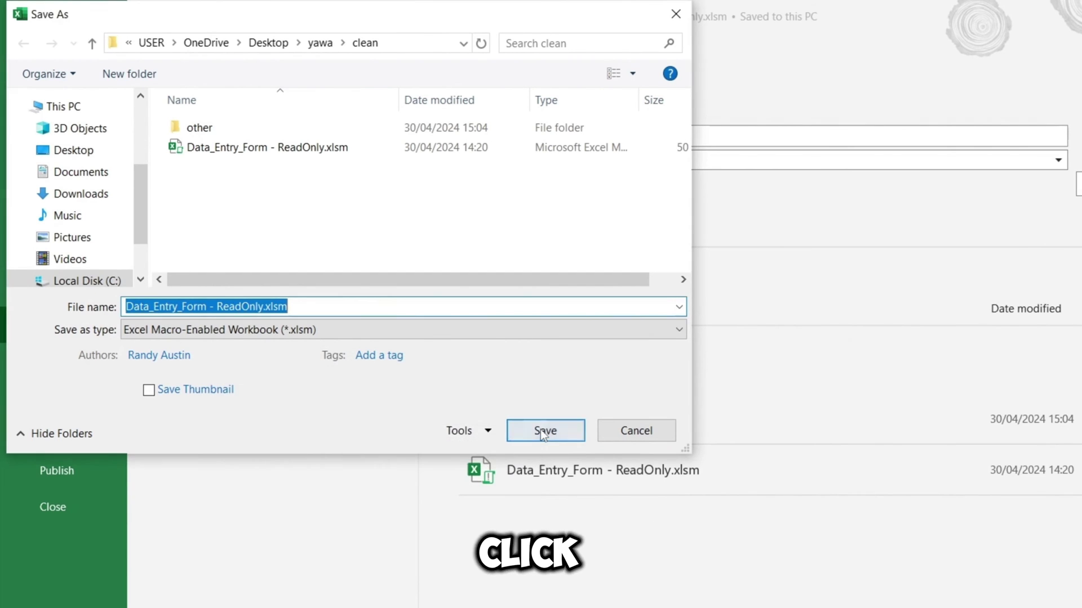
click(532, 432)
click(740, 385)
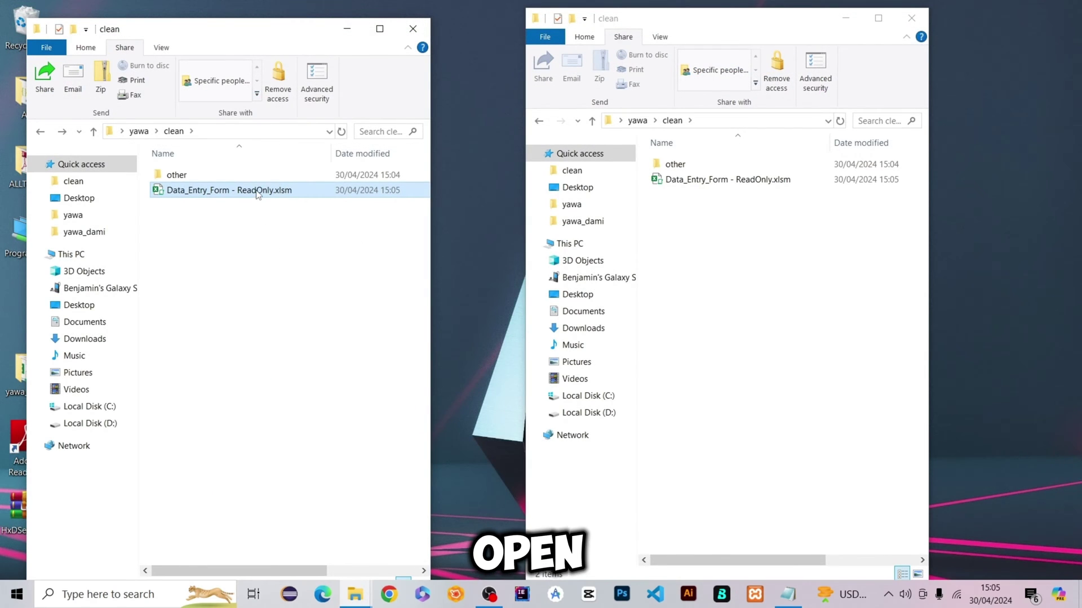
Step: Reopen the protected workbook as Read Only and test editing cell G31
double_click(257, 194)
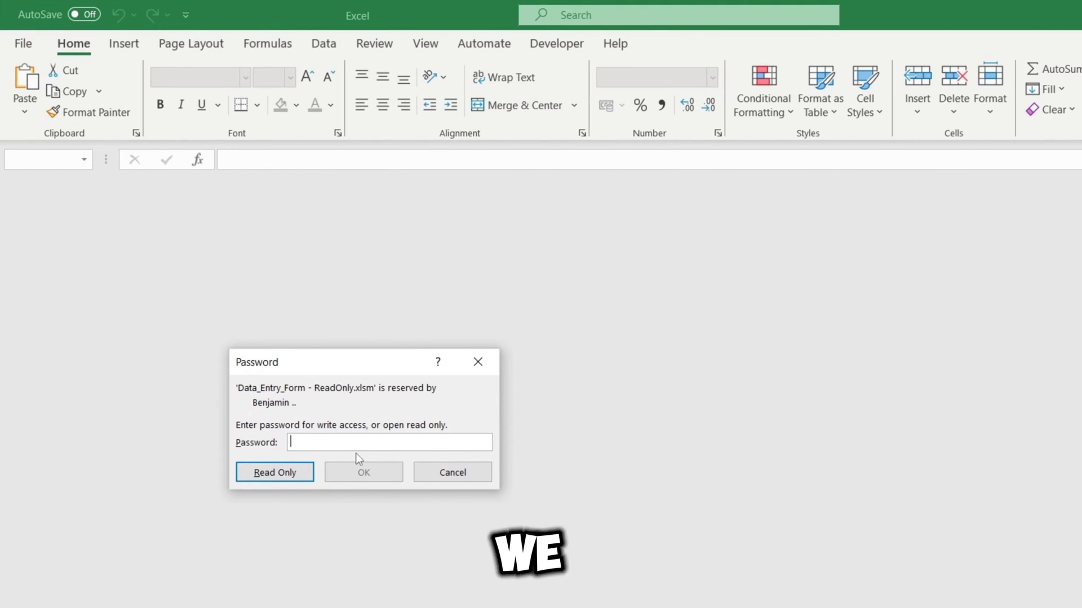
click(275, 472)
scroll(295, 457, down, 3)
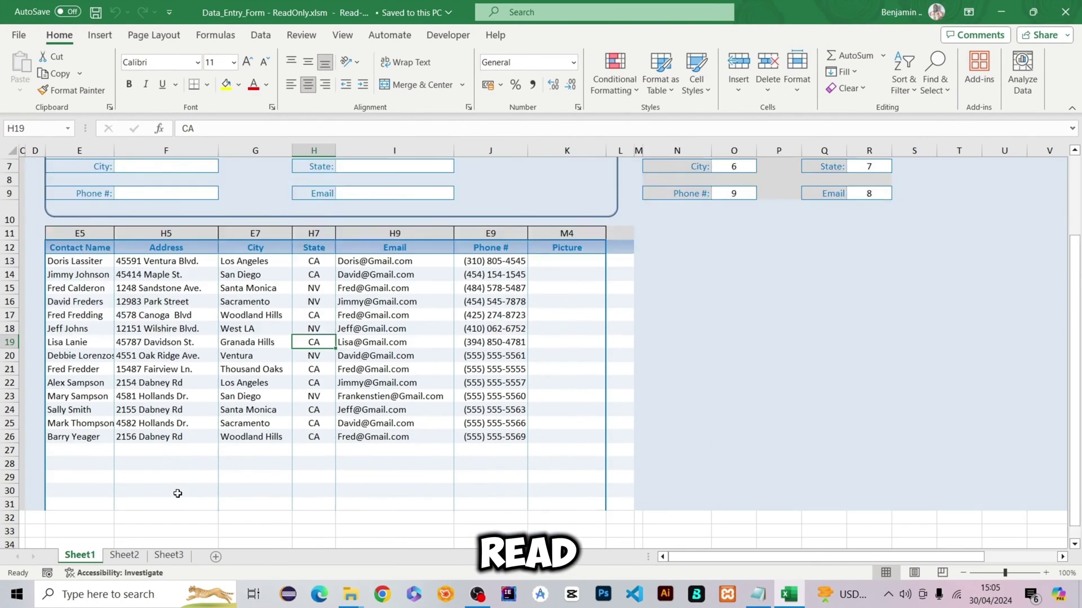
click(245, 461)
double_click(238, 466)
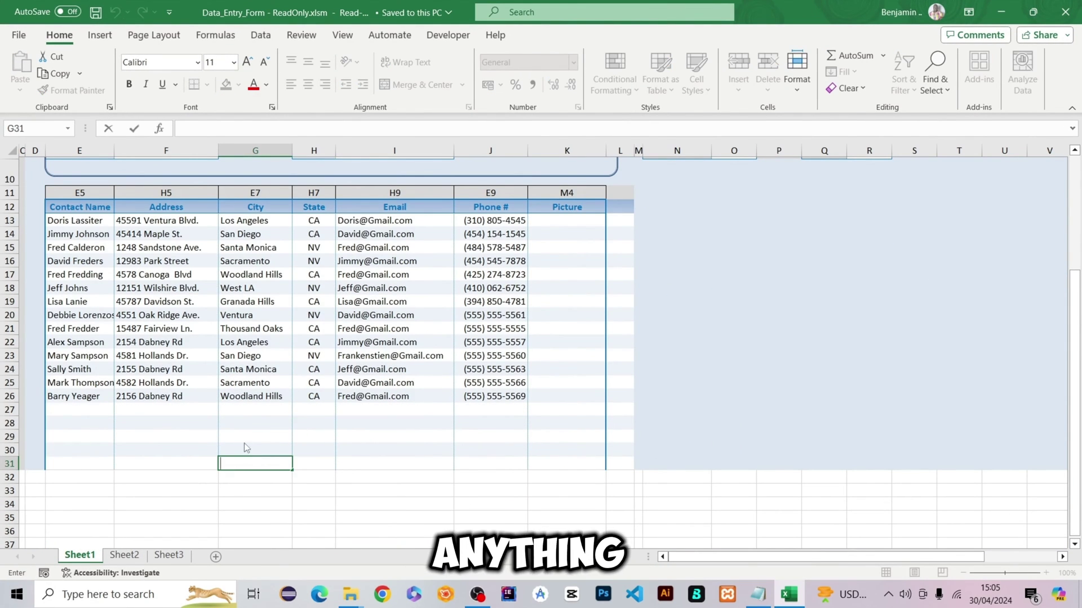
scroll(442, 281, up, 3)
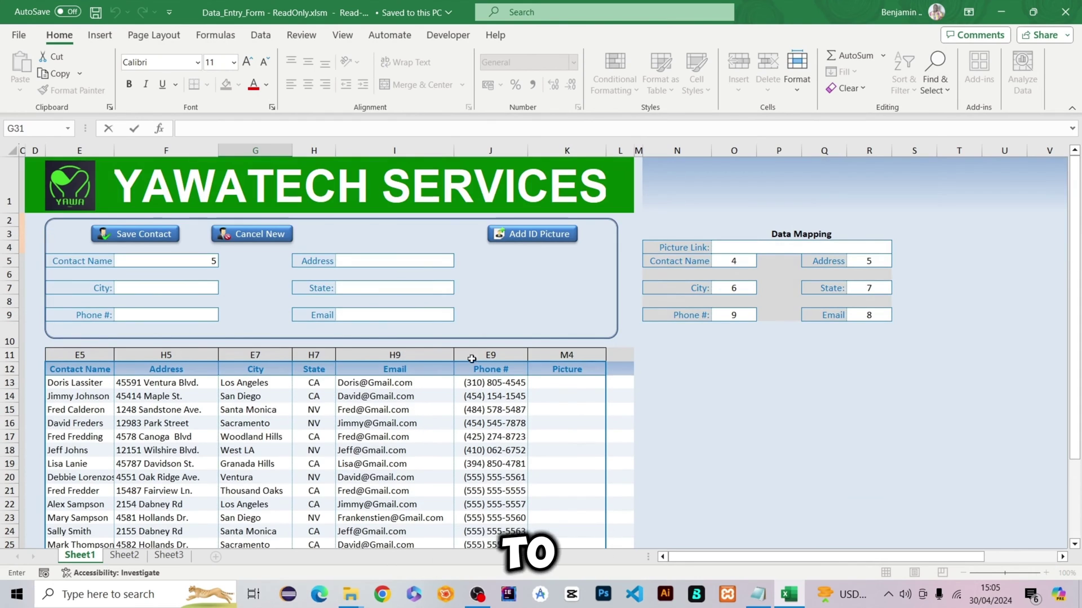
click(430, 383)
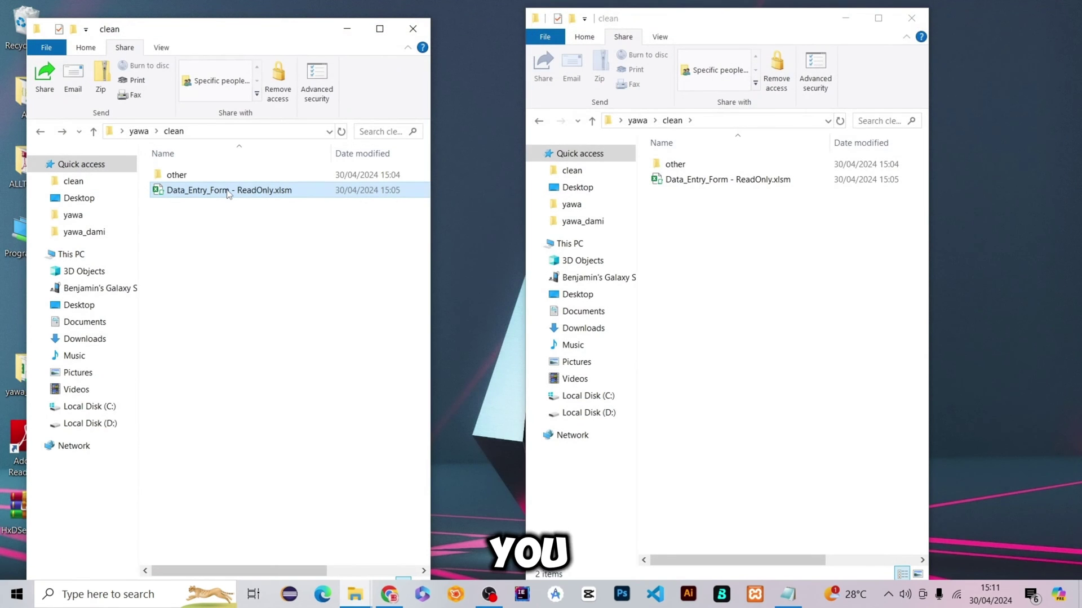
Step: Make a copy of the Data_Entry_Form - ReadOnly.xlsm workbook
right_click(228, 193)
click(280, 524)
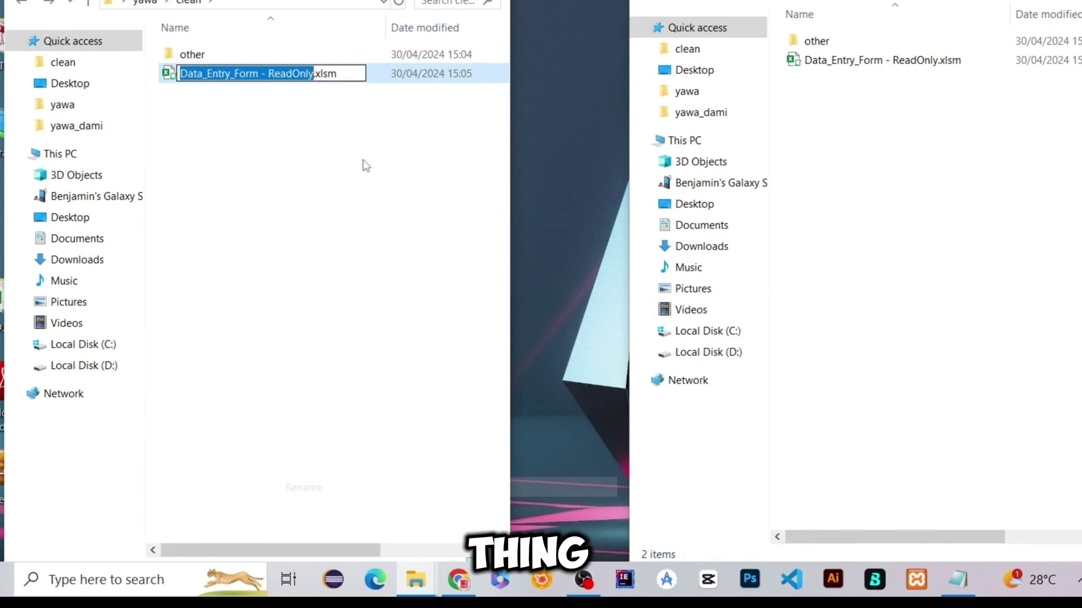
key(Return)
right_click(270, 78)
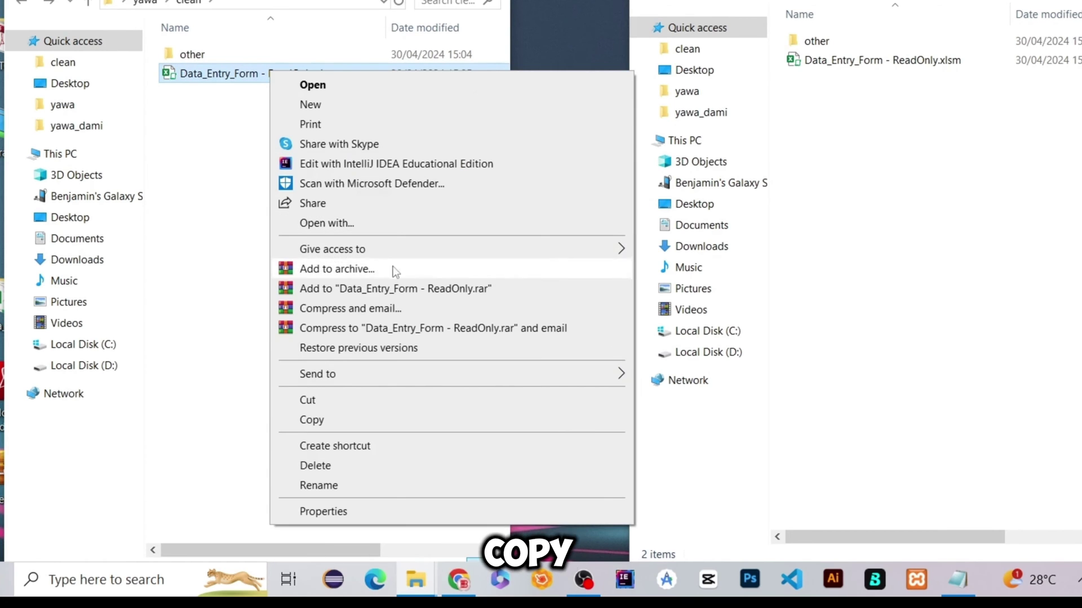
click(324, 414)
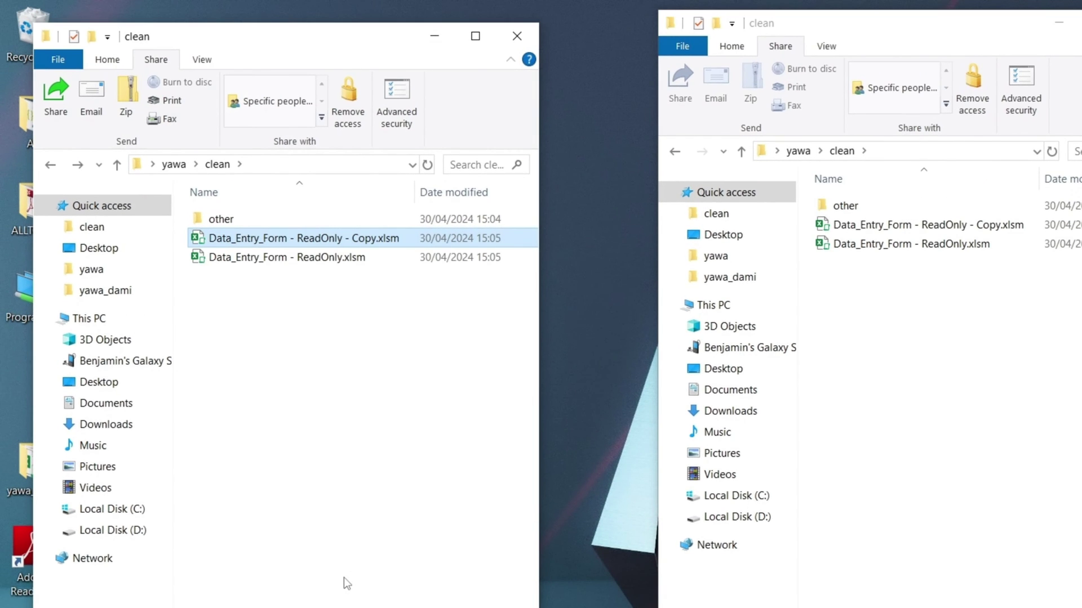
Step: Rename the copy's extension from .xlsm to .zip and accept the extension change
right_click(393, 243)
click(387, 560)
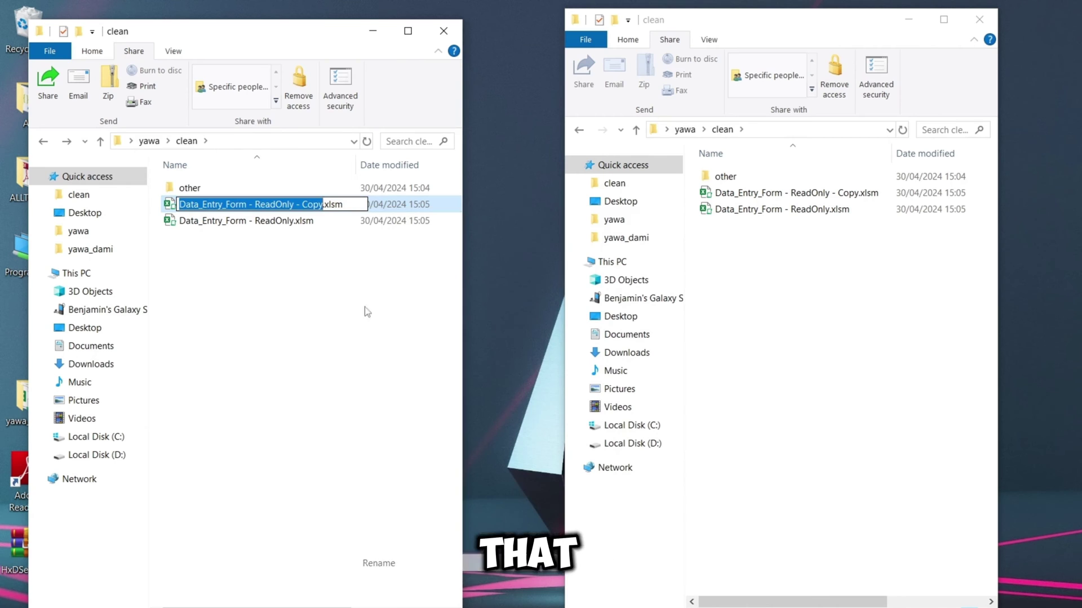
drag(400, 238, 387, 238)
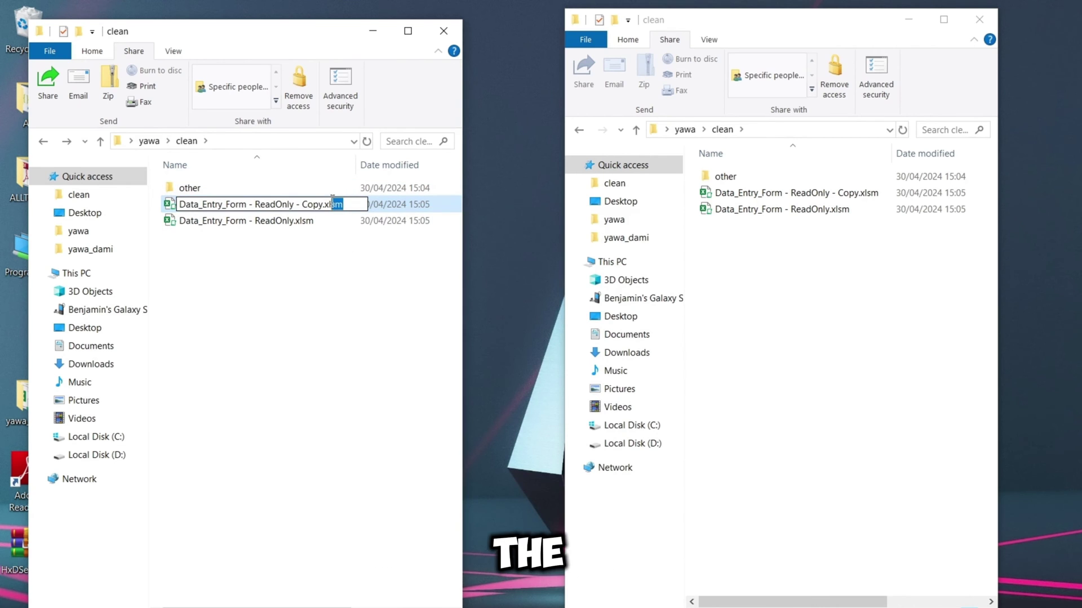
drag(332, 198, 331, 225)
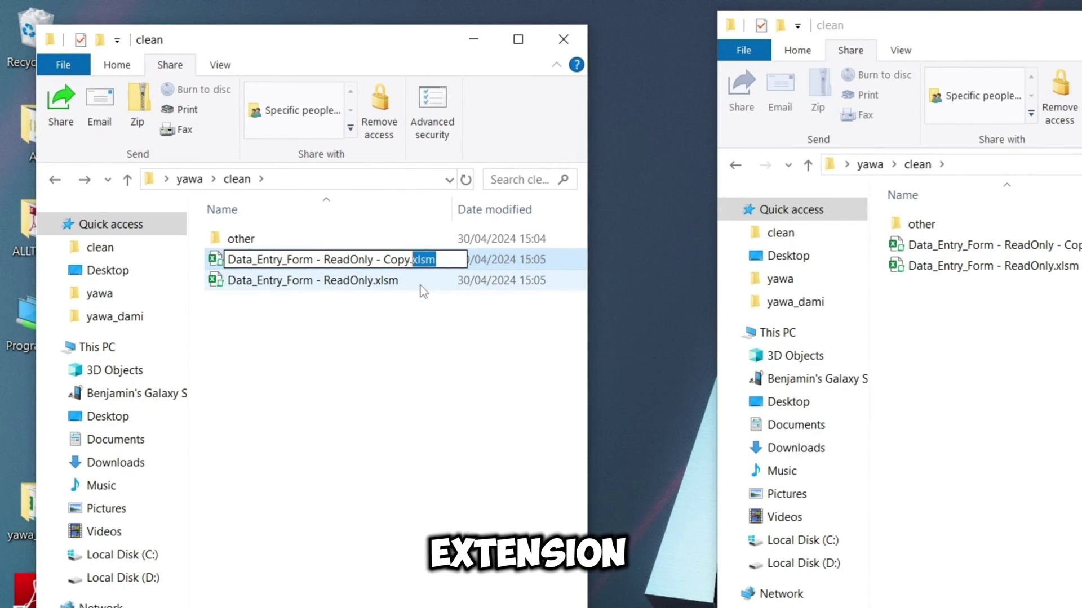
text(xl)
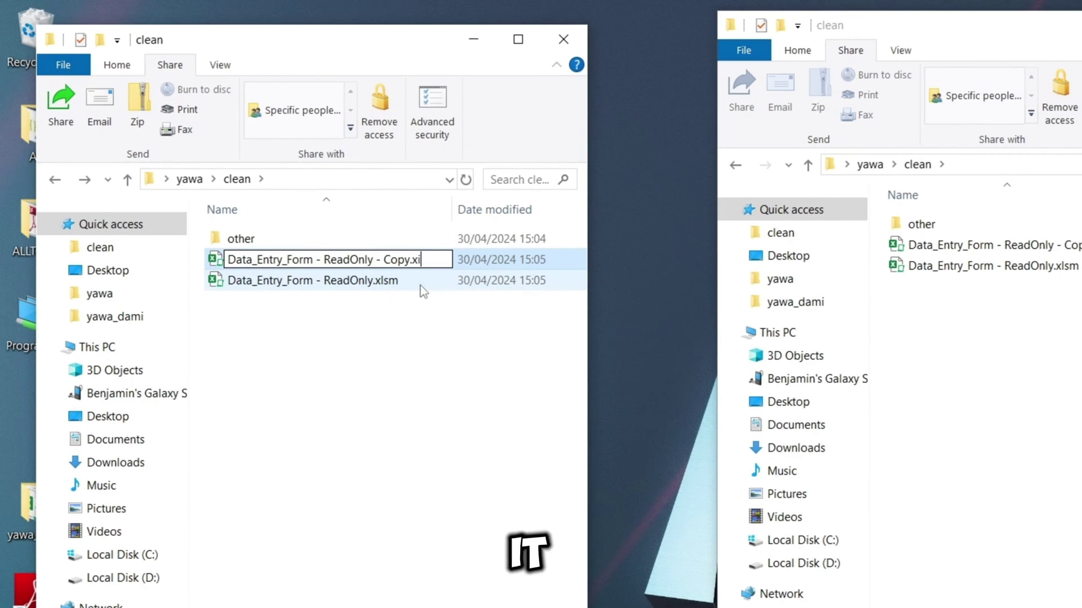
text(io)
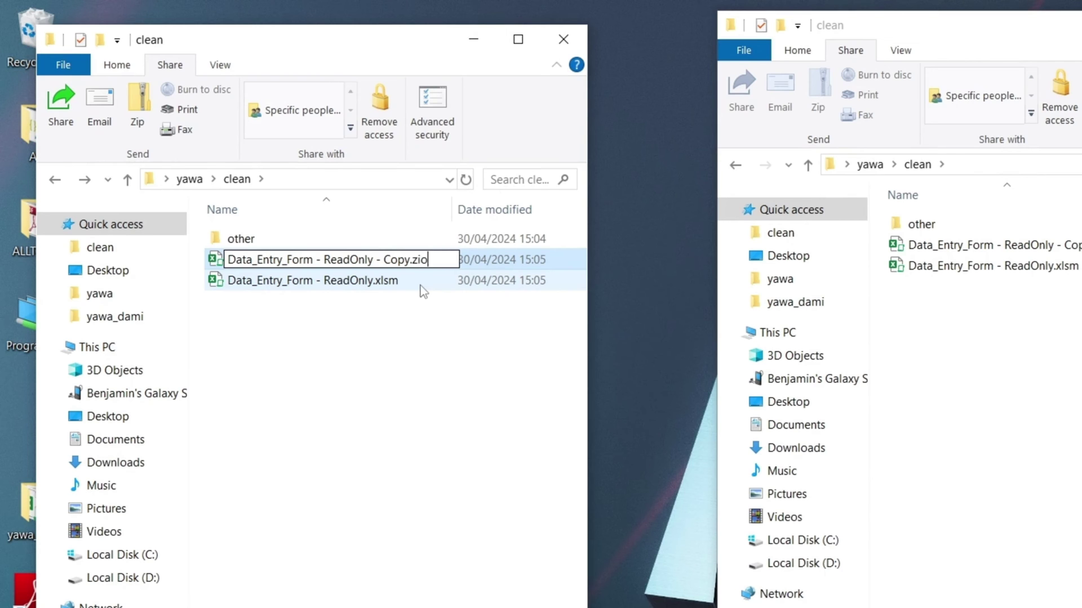
key(BackSpace)
text(p)
key(Return)
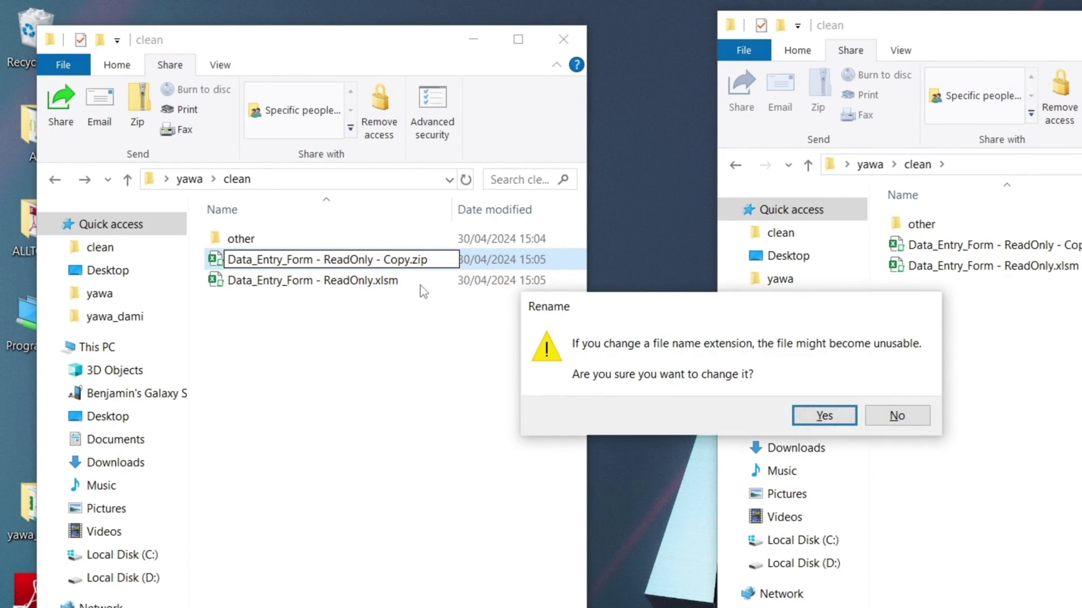
click(824, 415)
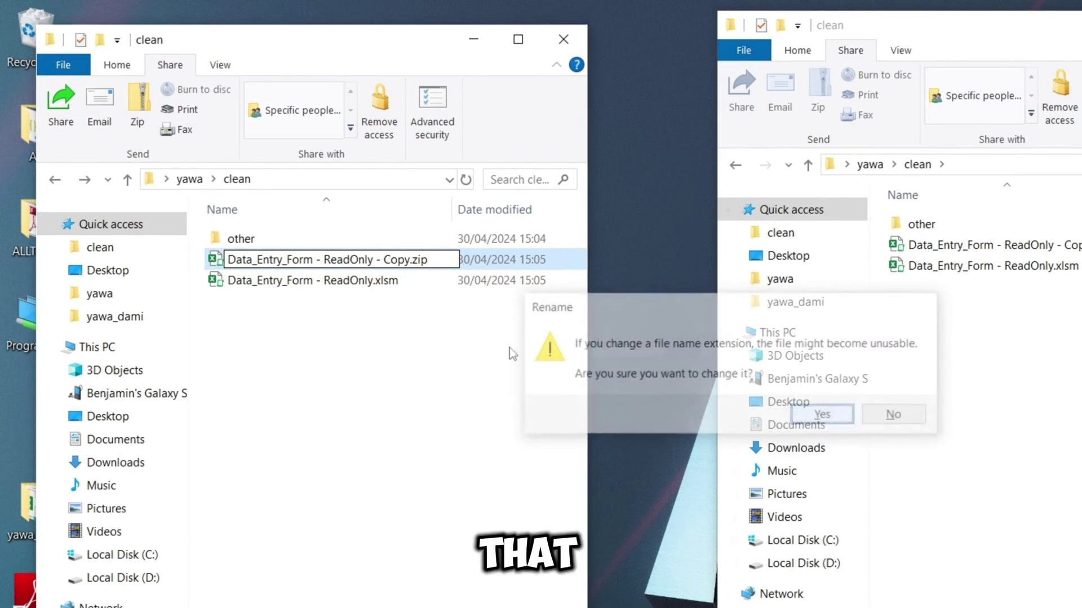
Step: Extract the zip to its own folder and open its xl folder to workbook.xml
right_click(398, 268)
click(428, 408)
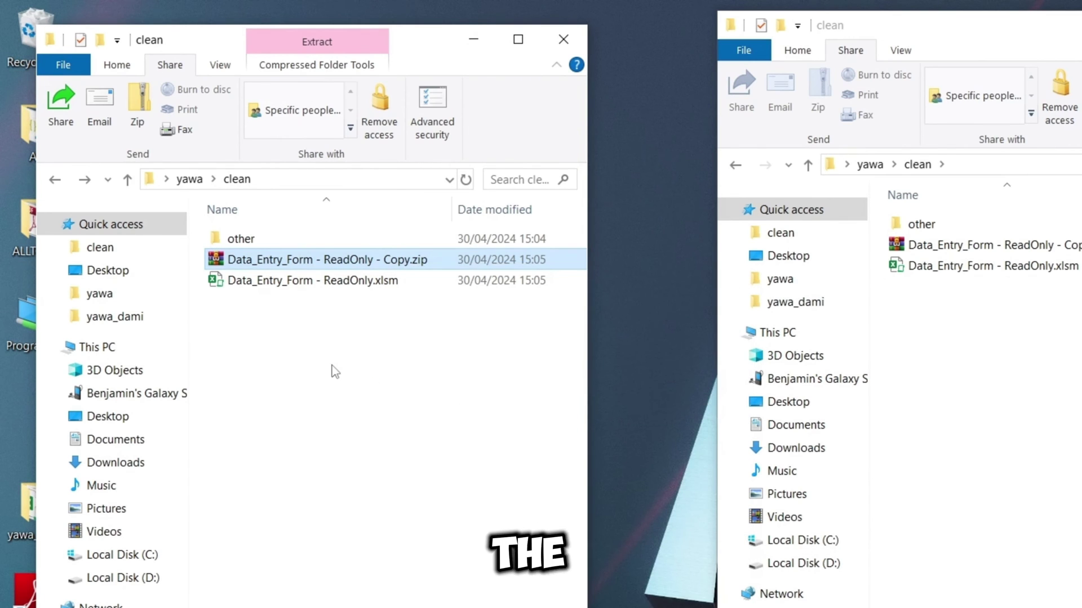
double_click(309, 244)
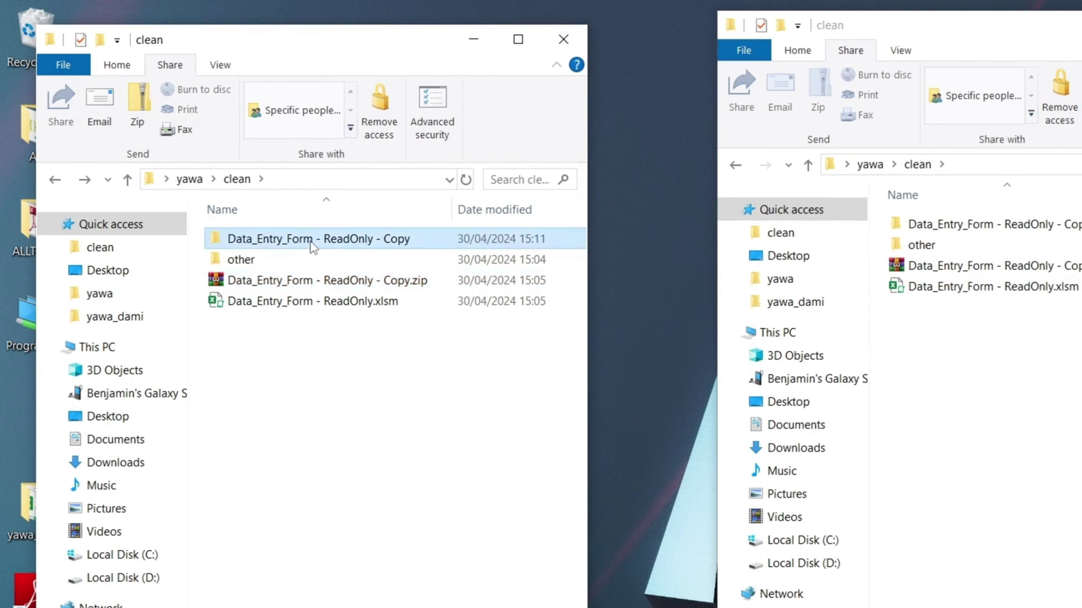
double_click(248, 284)
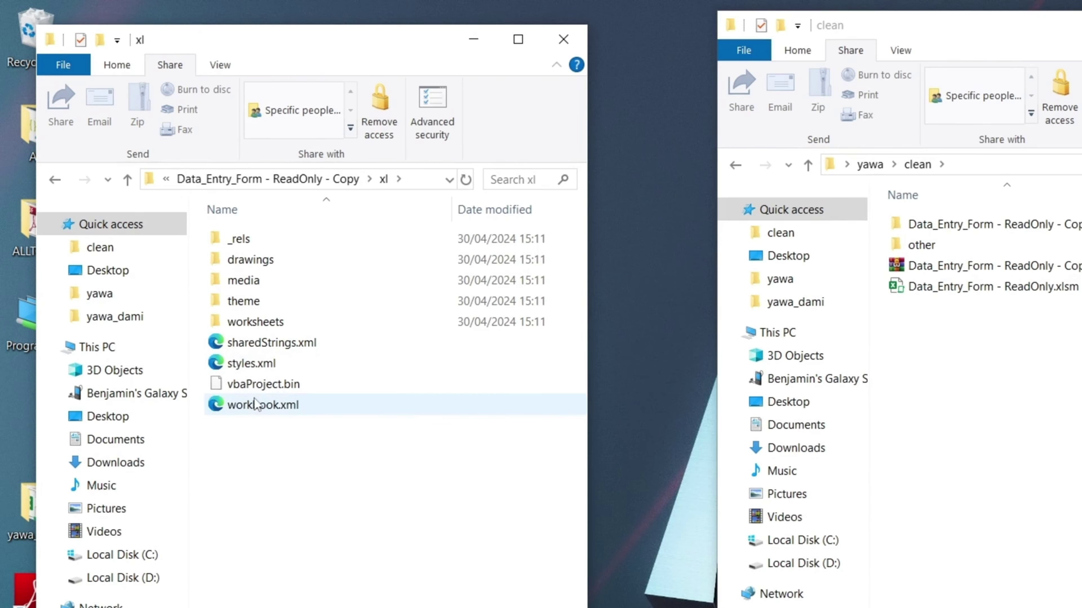
click(262, 405)
right_click(262, 406)
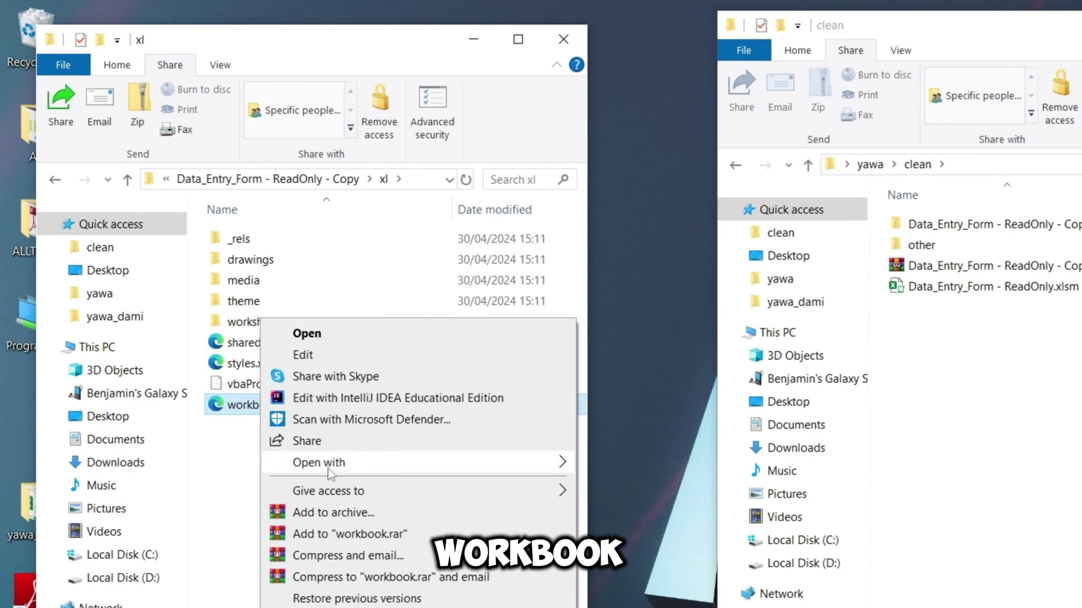
mouse_move(443, 464)
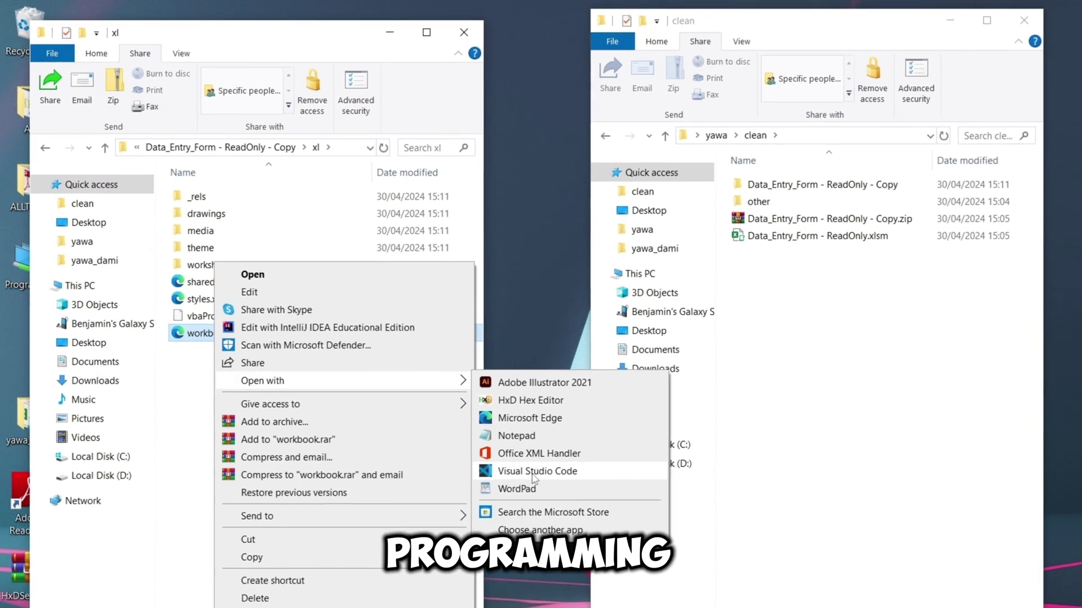
Step: Open workbook.xml in Visual Studio Code and search it for 'filesha'
click(583, 516)
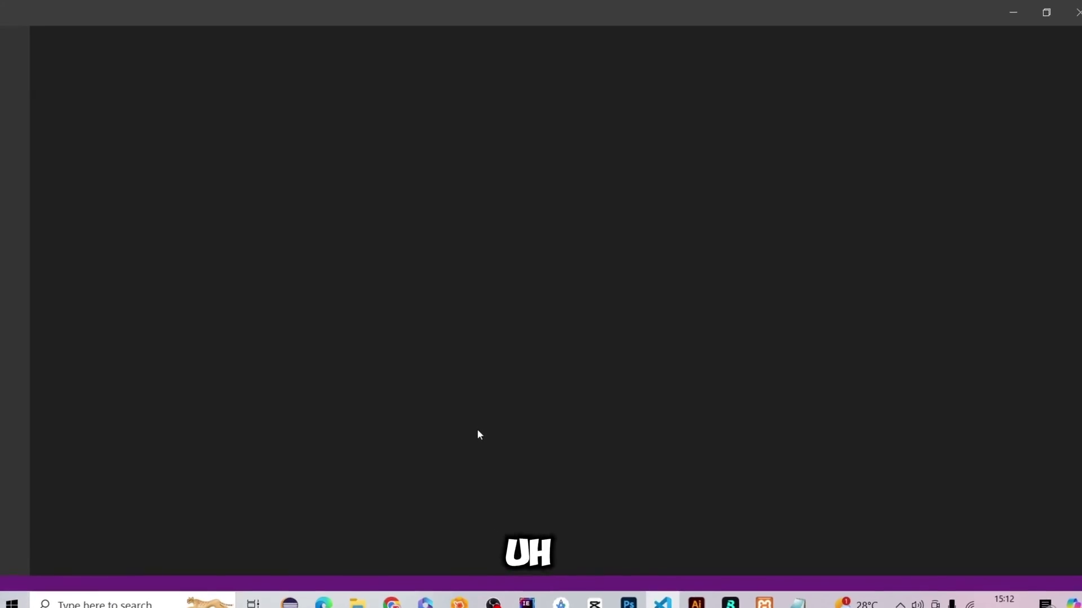
click(512, 386)
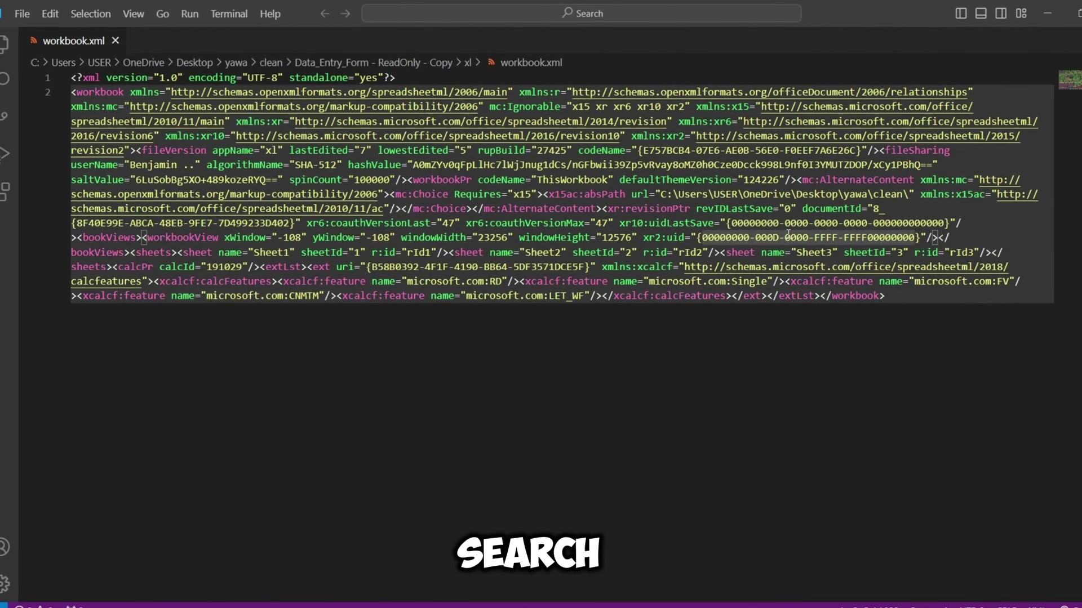
click(780, 231)
key(ctrl+f)
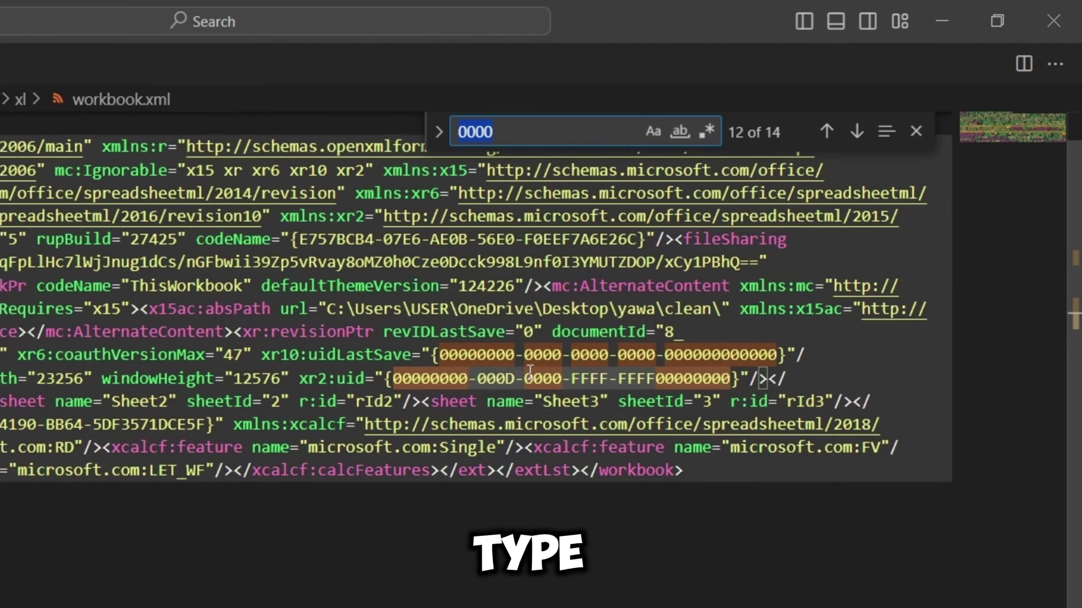
text(fileshatr)
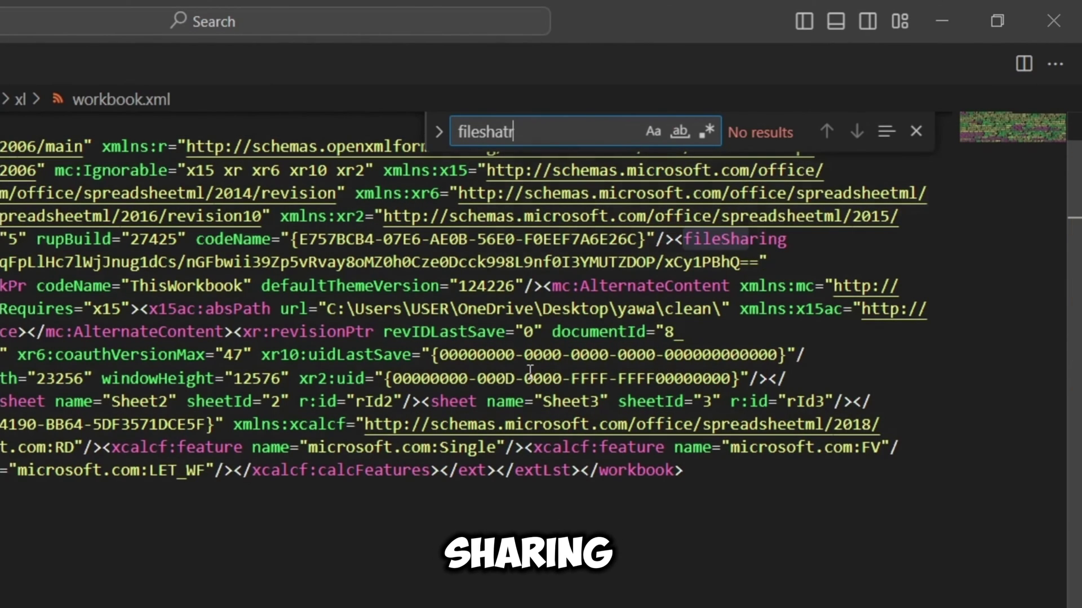
key(BackSpace)
key(BackSpace)
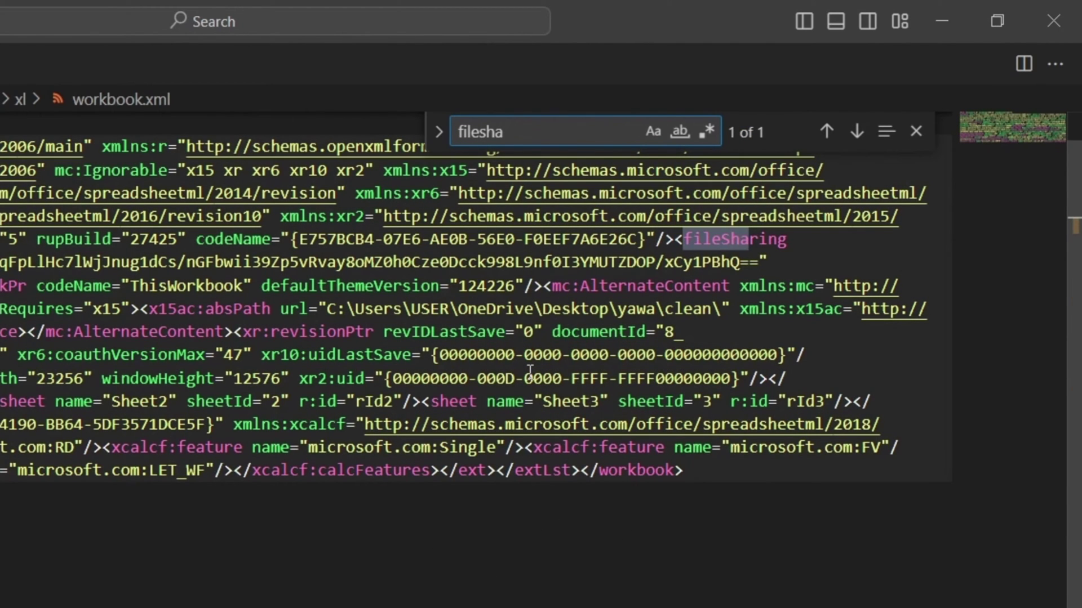
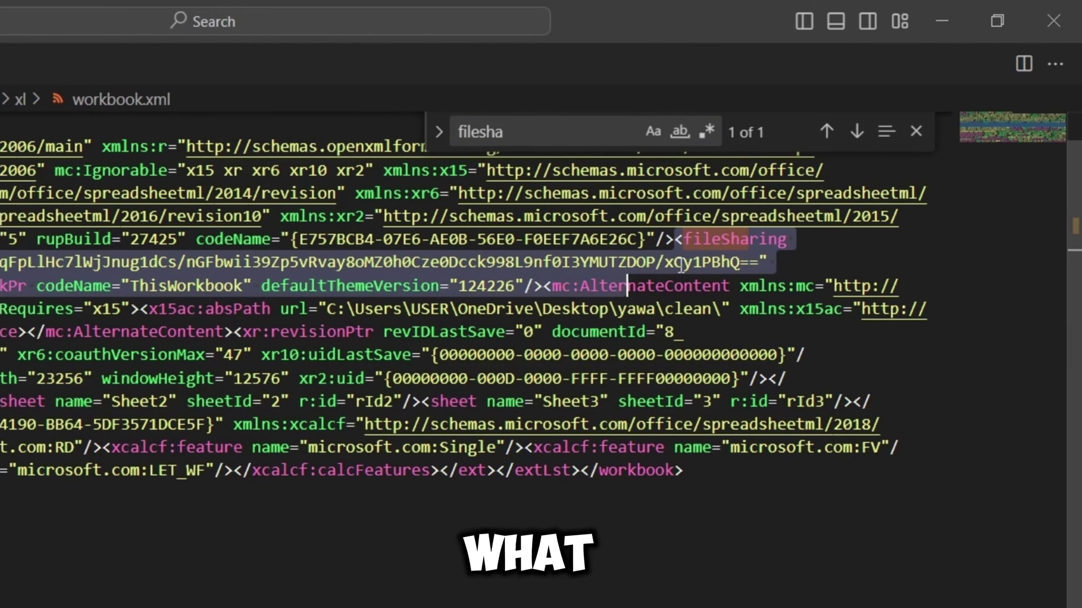
Step: Select the whole <fileSharing … spinCount /> element in workbook.xml, ready to delete
click(683, 239)
drag(676, 238, 703, 241)
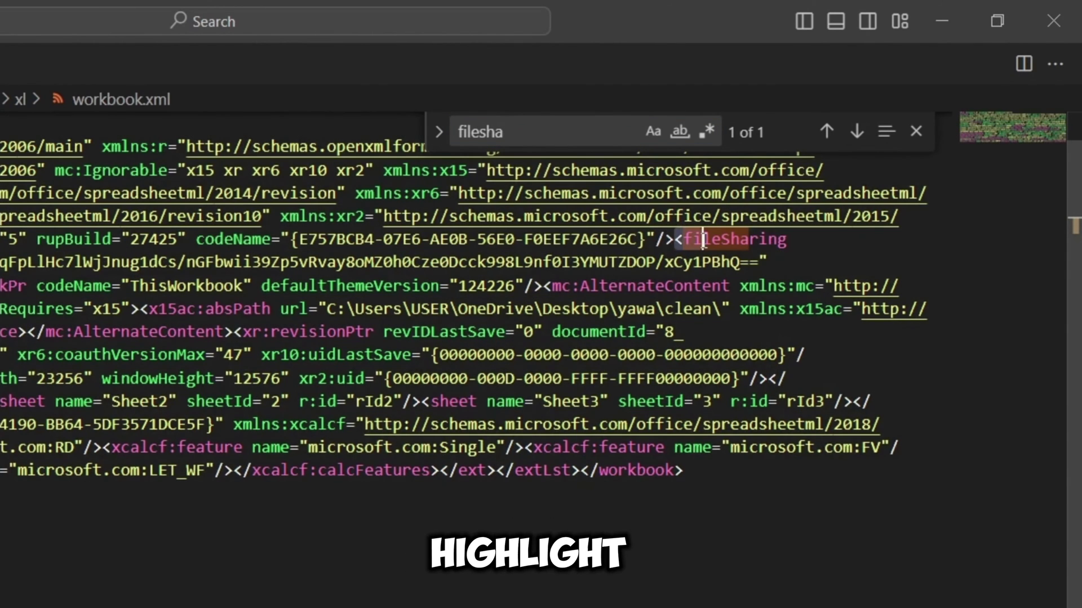
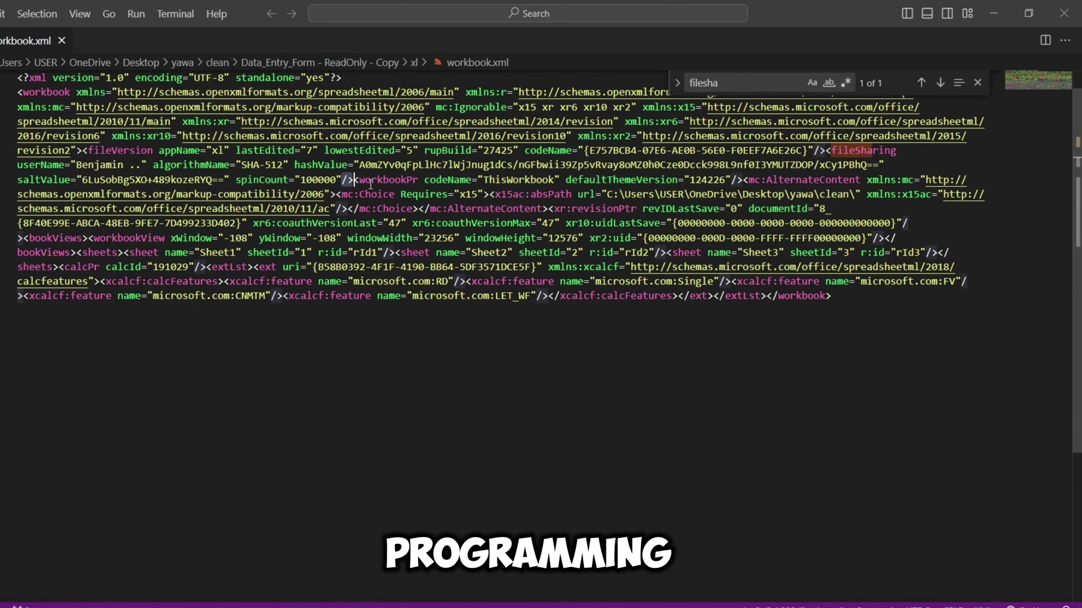
key(ctrl+a)
click(344, 181)
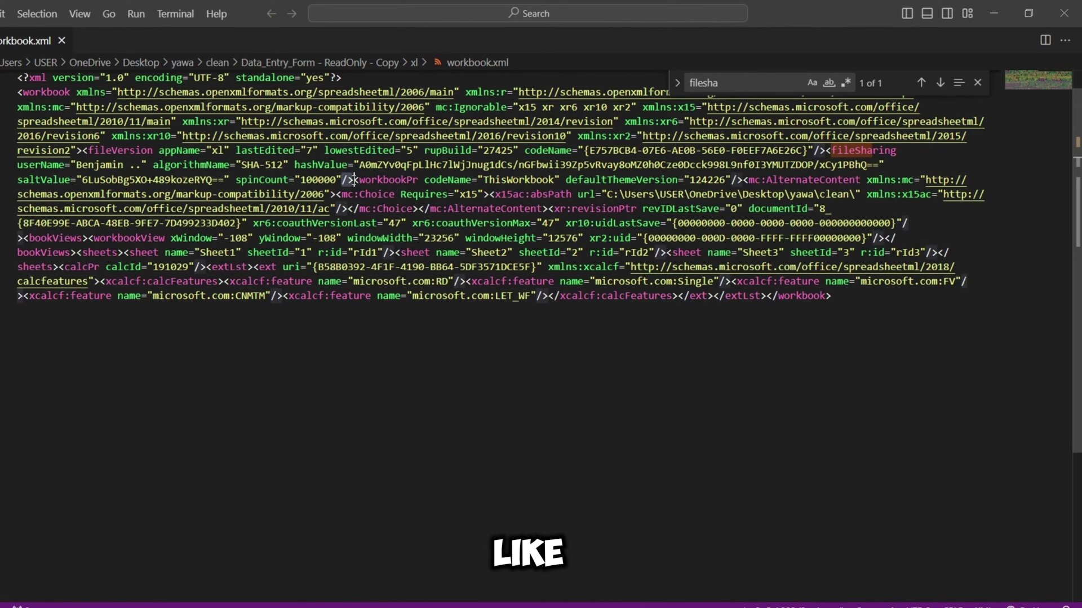
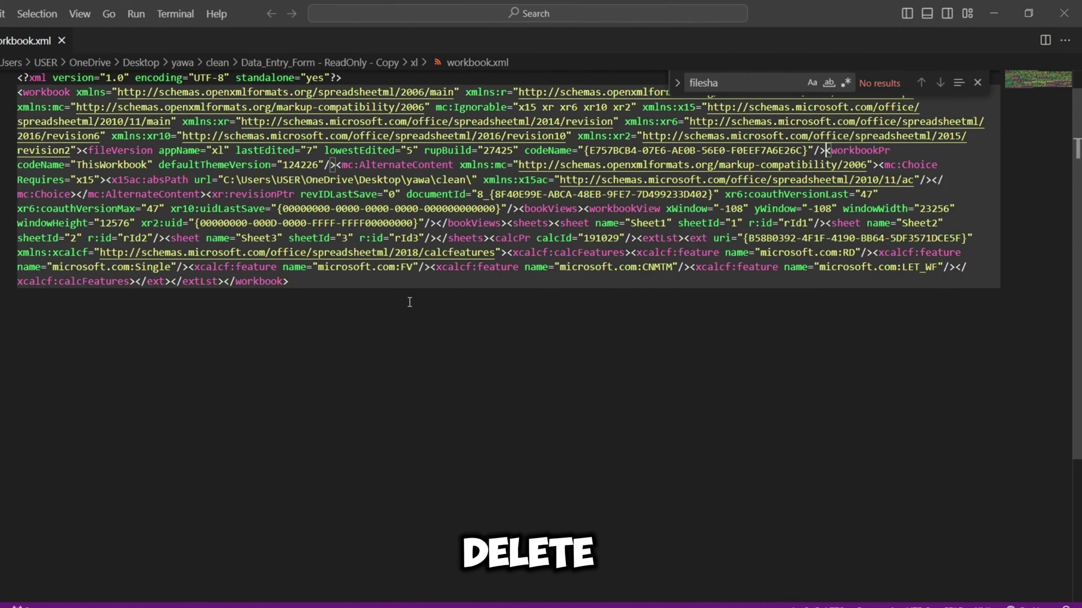
Step: Save workbook.xml with the fileSharing element removed, then exit VS Code
click(415, 351)
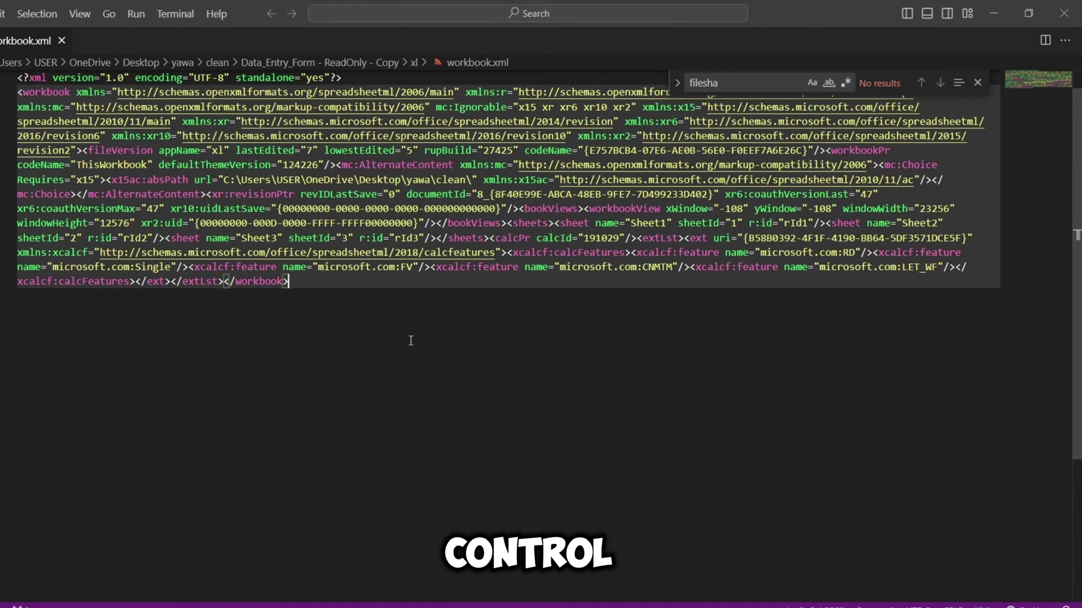
key(alt+f)
key(Down)
key(Down)
key(Down)
key(Down)
key(Down)
key(Down)
key(Down)
key(Down)
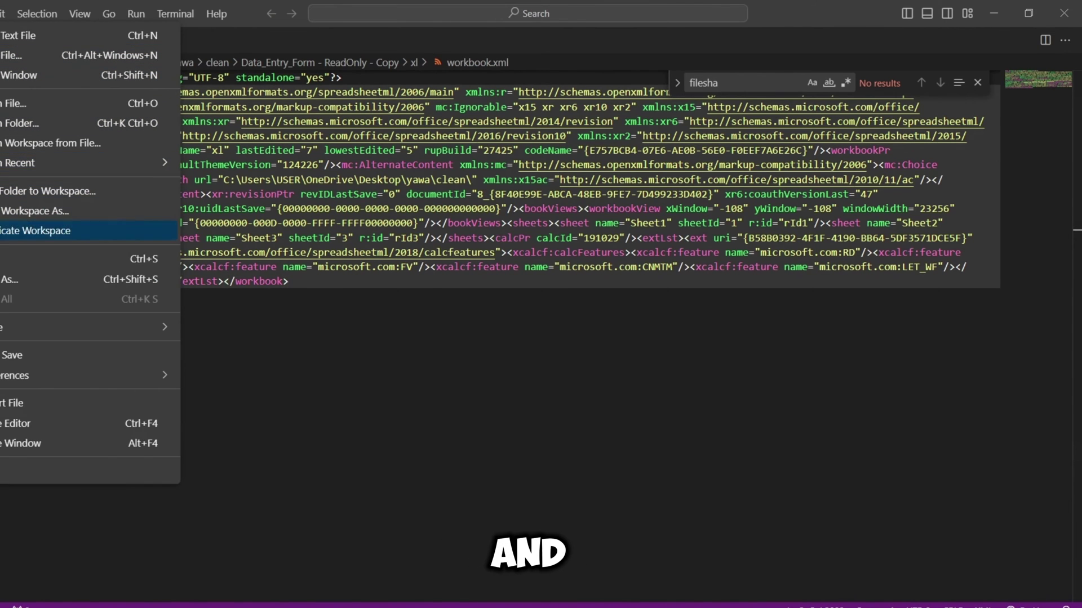
key(Return)
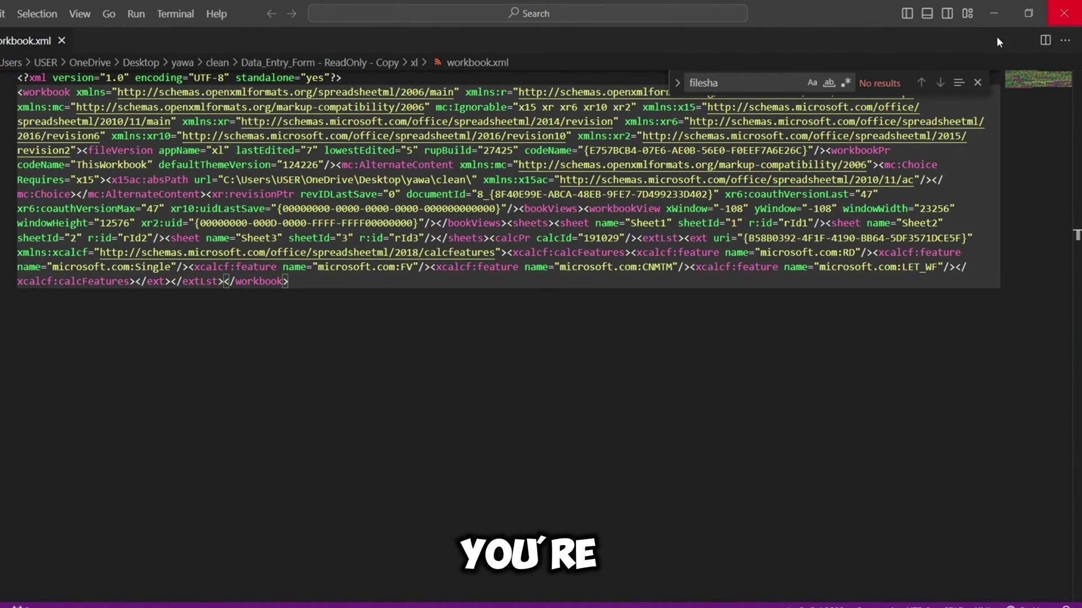
click(1063, 13)
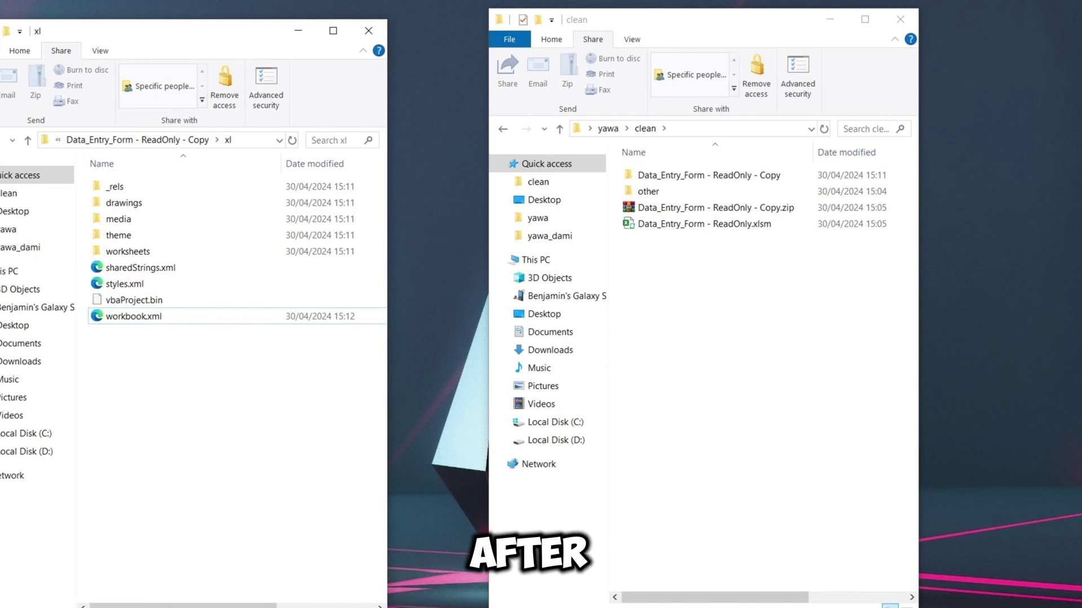
Step: Zip _rels, docProps, xl and [Content_Types].xml into 'No pasword readonly.zip'
key(alt+Left)
drag(179, 276, 151, 180)
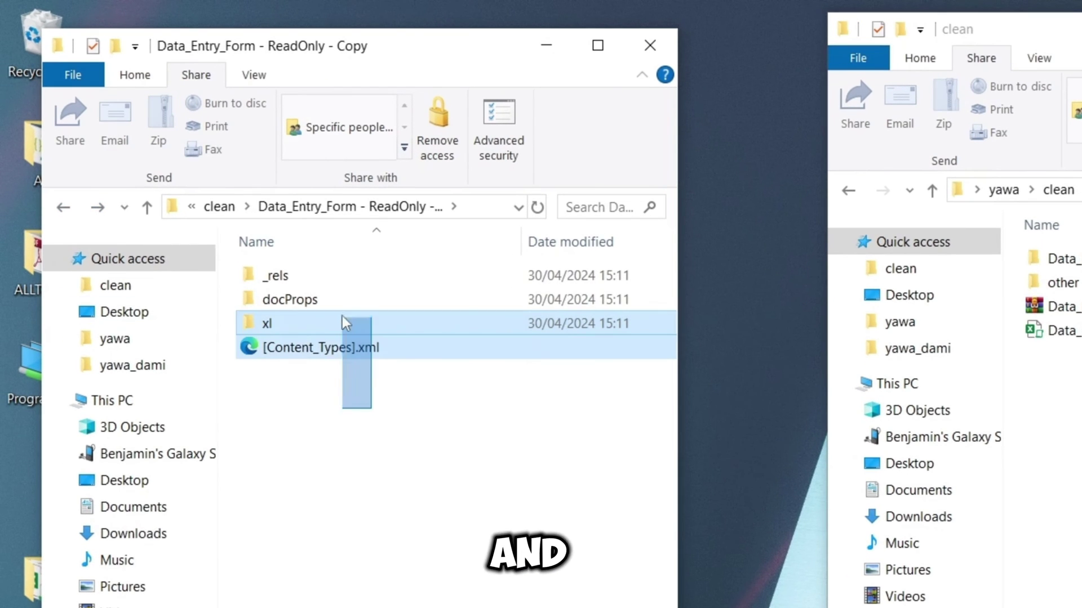
drag(329, 267, 328, 267)
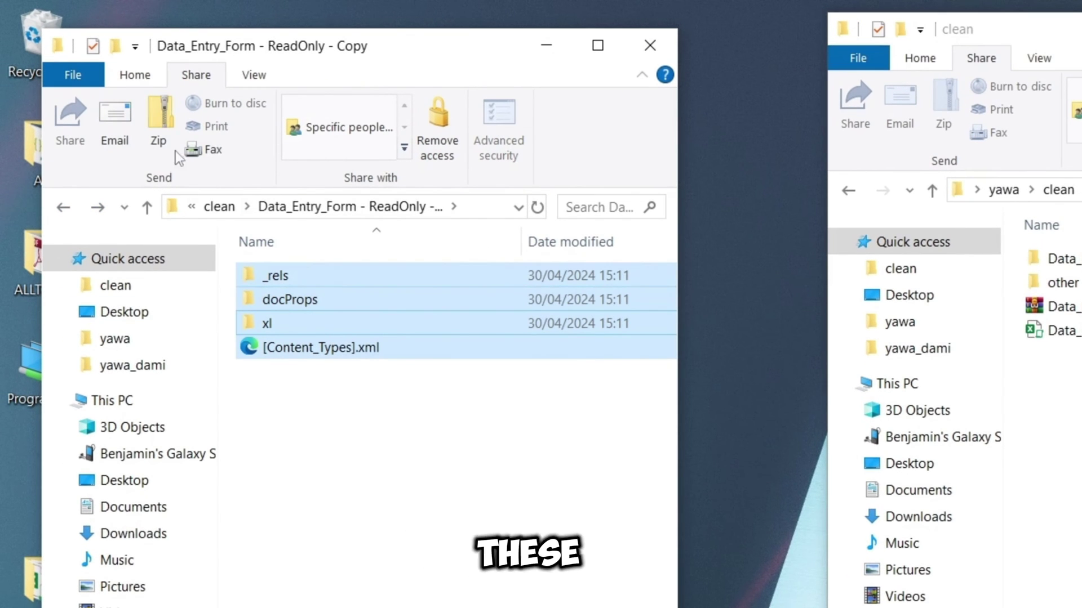
click(158, 123)
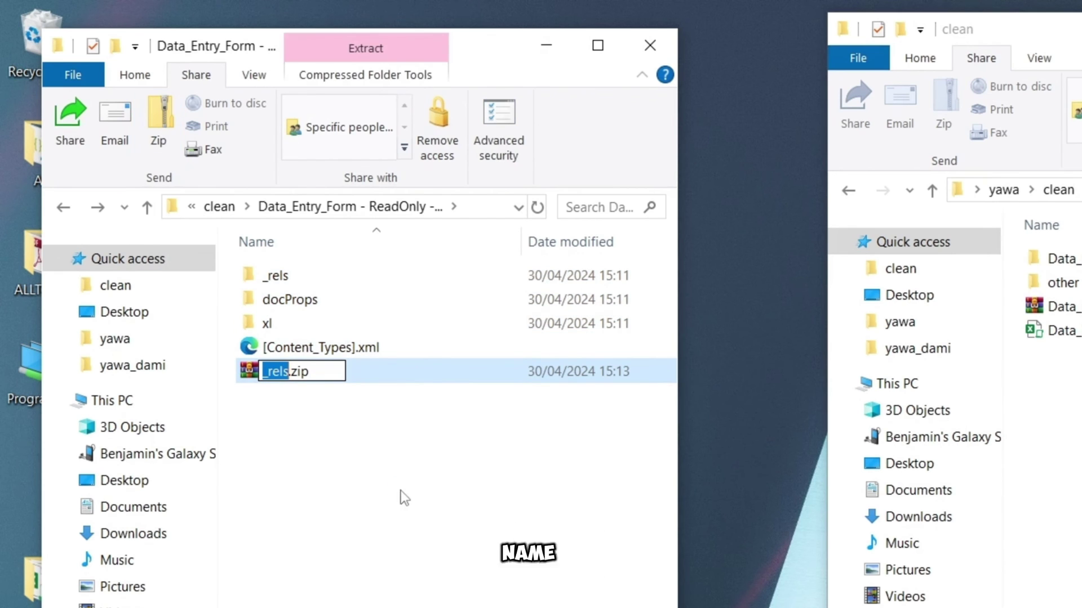
text(No paswor)
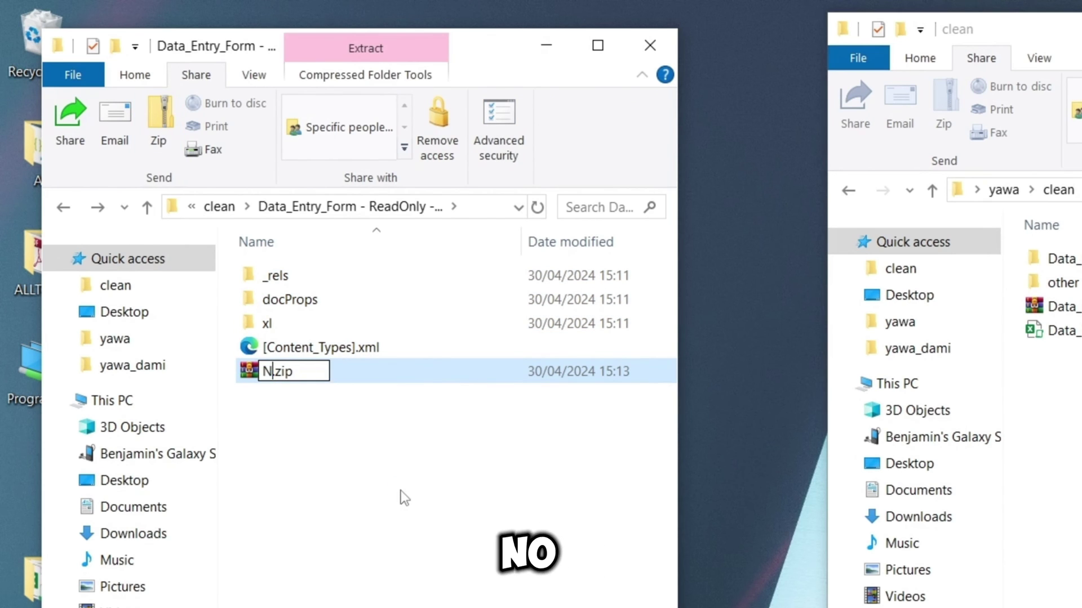
text(d rea)
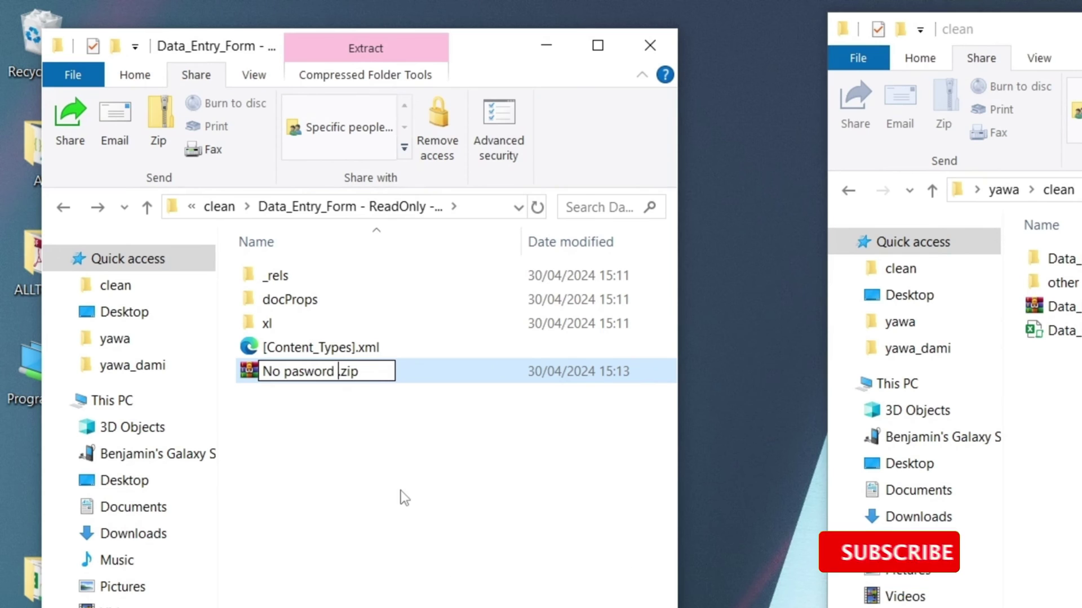
text(donly)
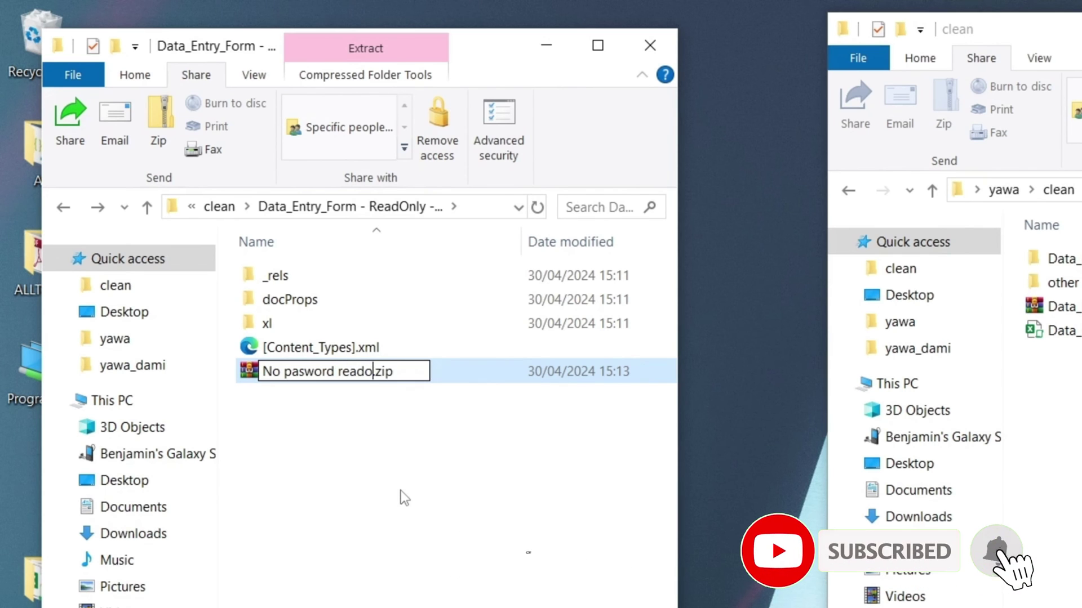
key(Return)
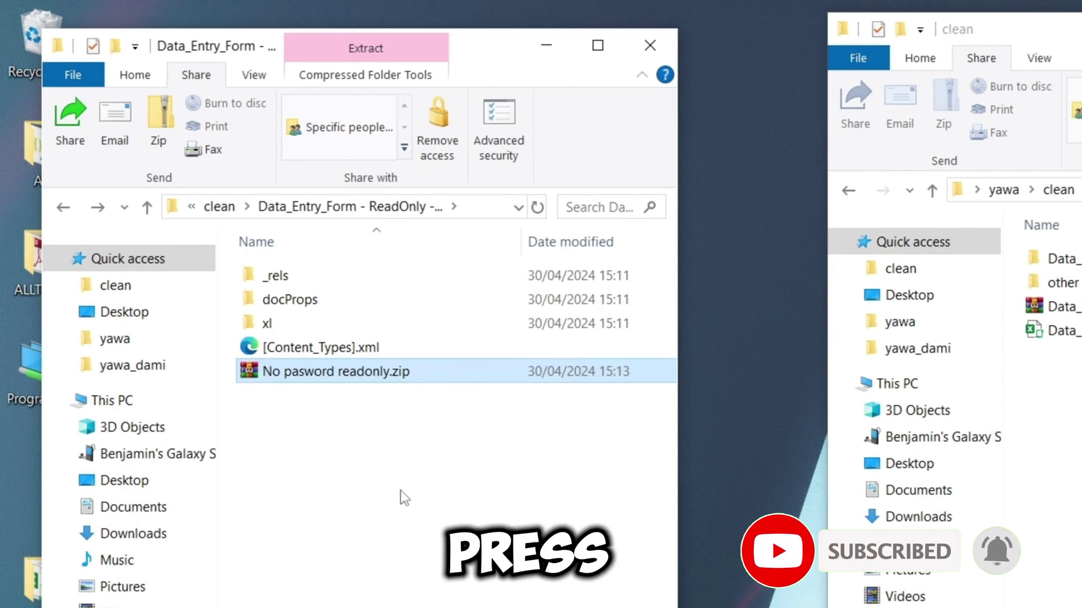
Step: Change the zip's extension from .zip to .xlsm, making 'No pasword readonly.xlsm'
right_click(424, 376)
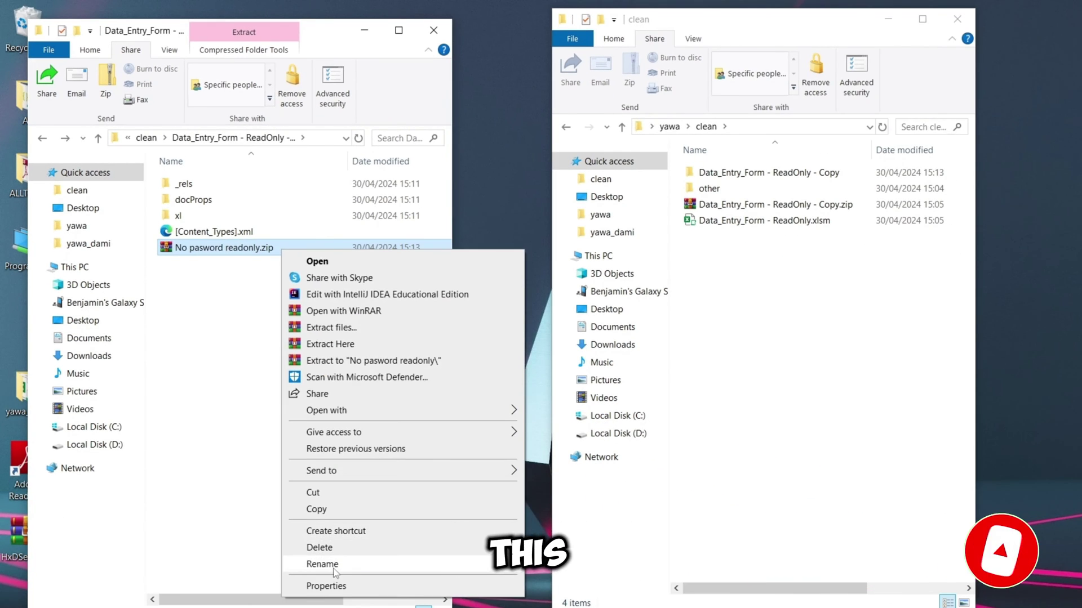
click(338, 563)
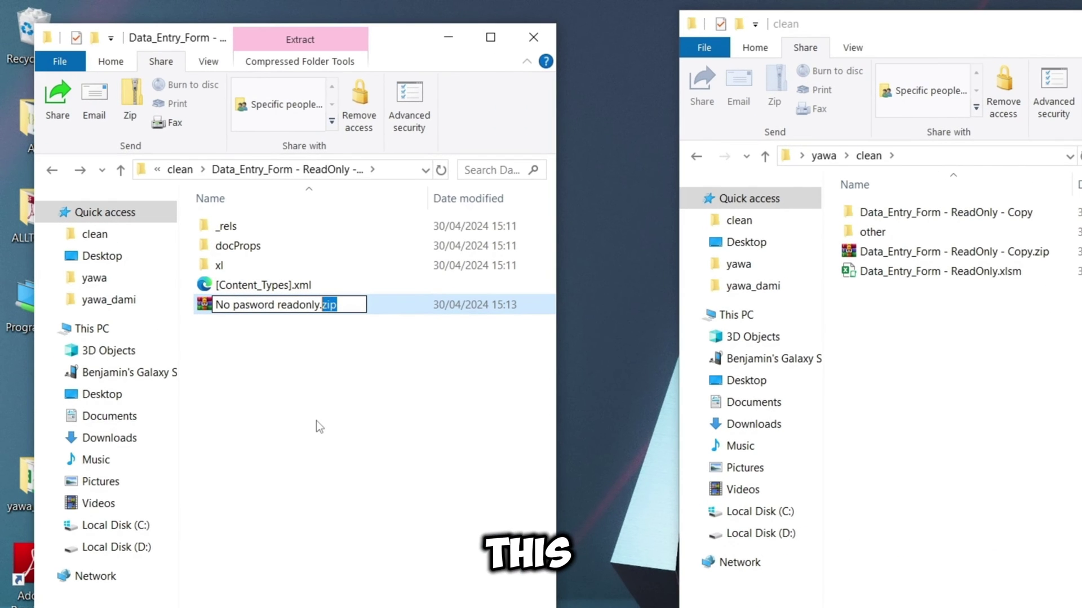
text(xlsm)
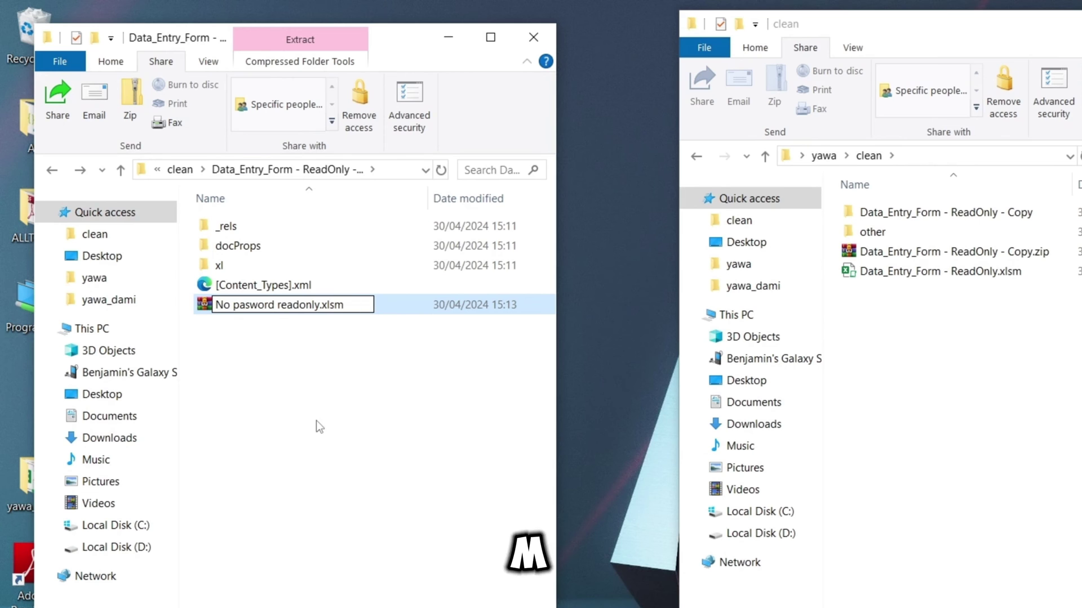
key(Return)
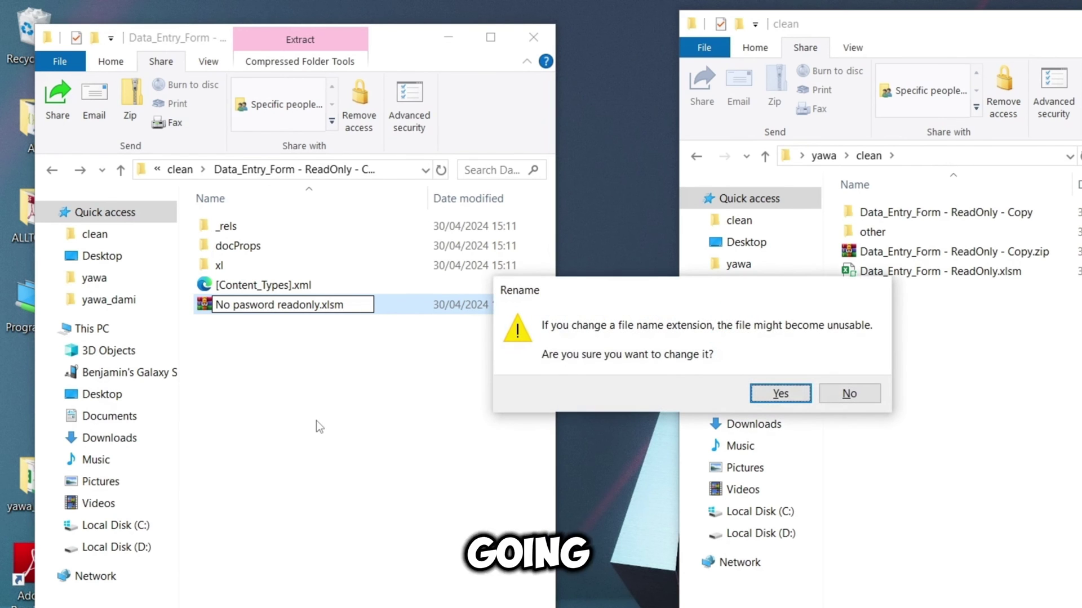
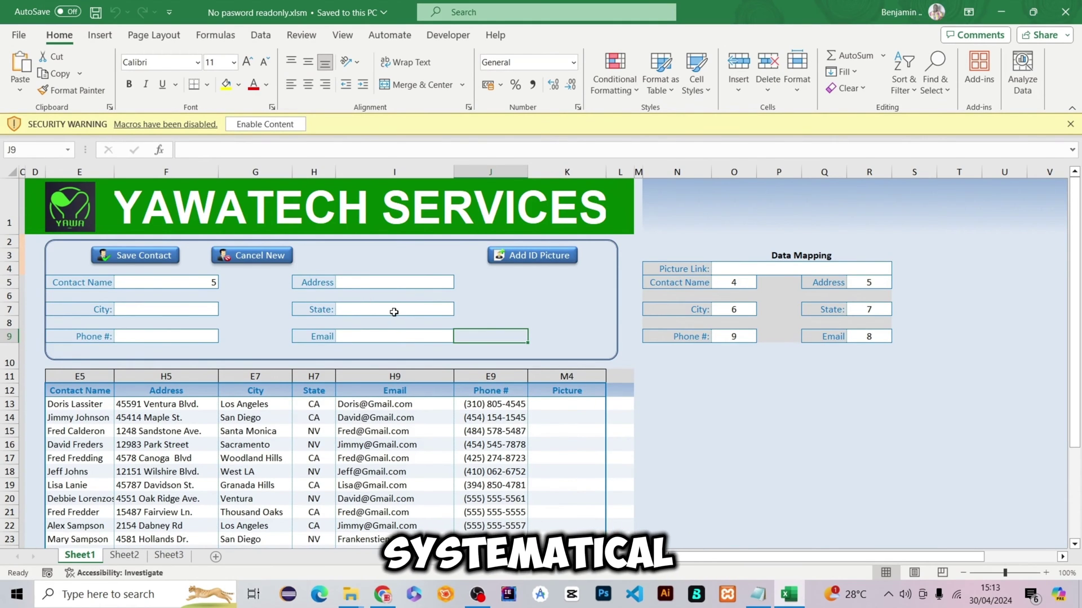
Step: Enable the workbook's content and confirm an empty cell beside the contact form is selectable
click(278, 124)
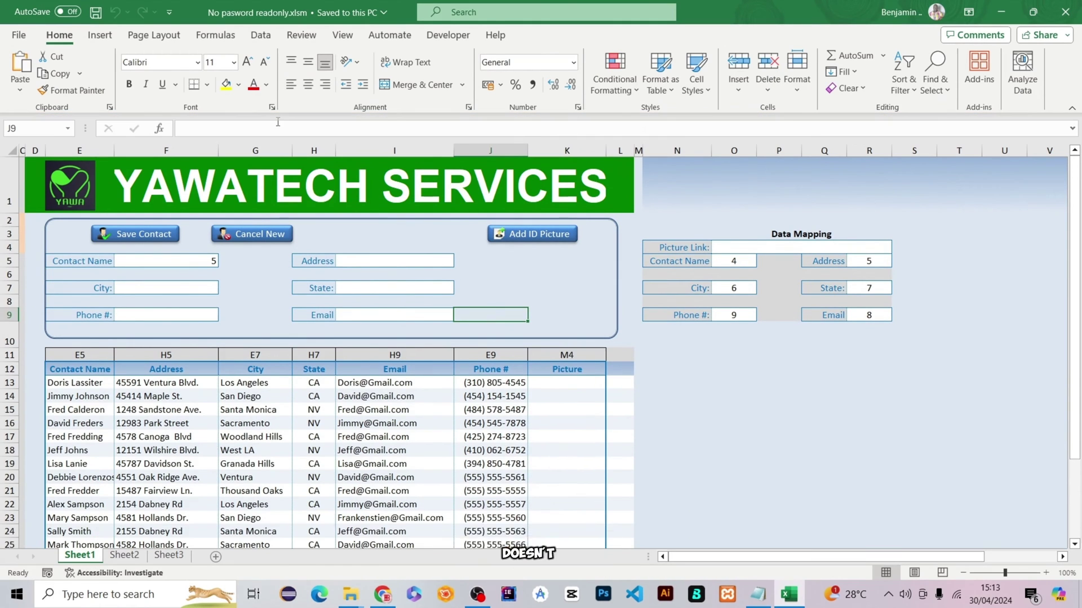
click(677, 410)
scroll(338, 361, down, 3)
scroll(304, 352, up, 3)
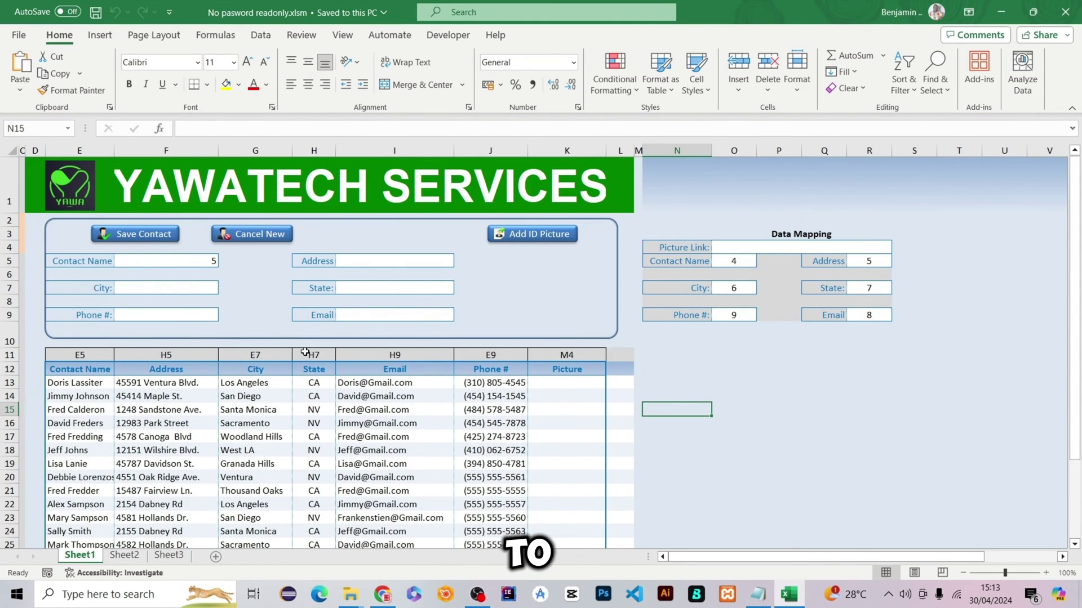
Step: Close Excel, go back to the clean folder, and select Data_Entry_Form - VBA.xlsm
click(1073, 21)
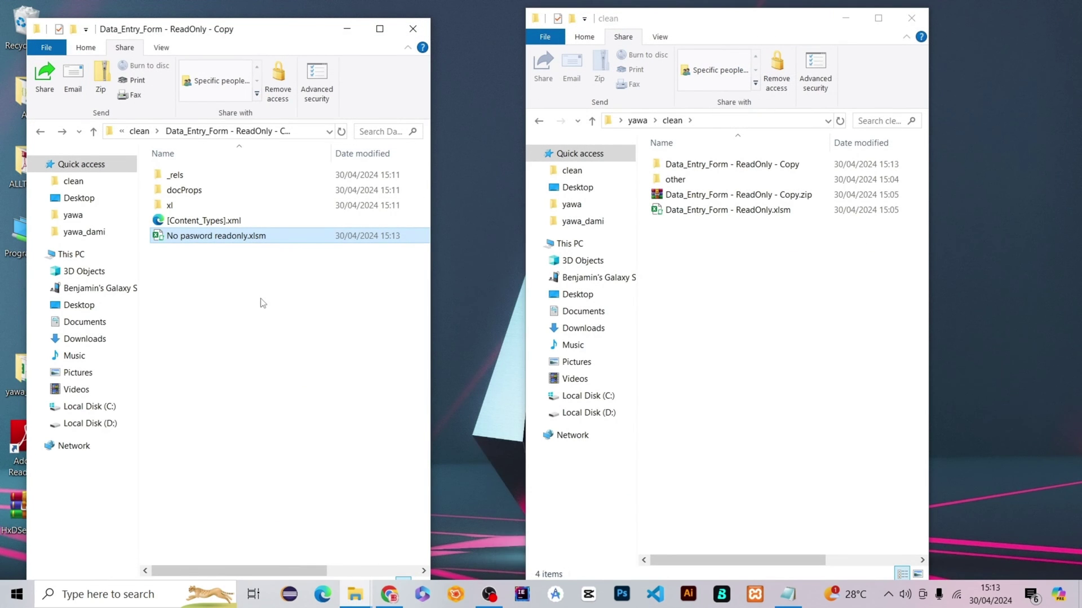
click(40, 131)
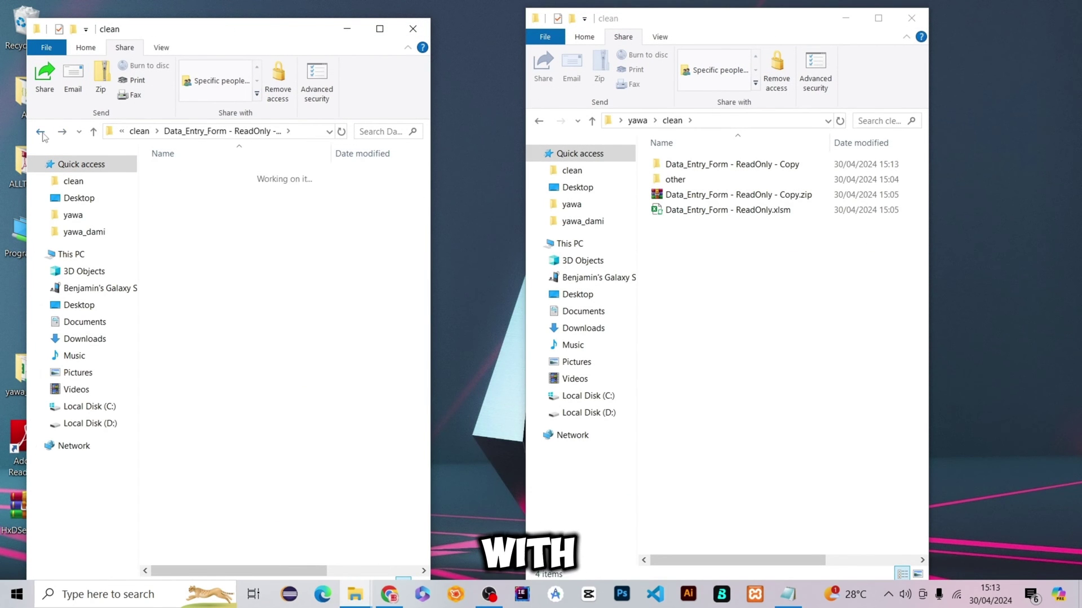
click(208, 220)
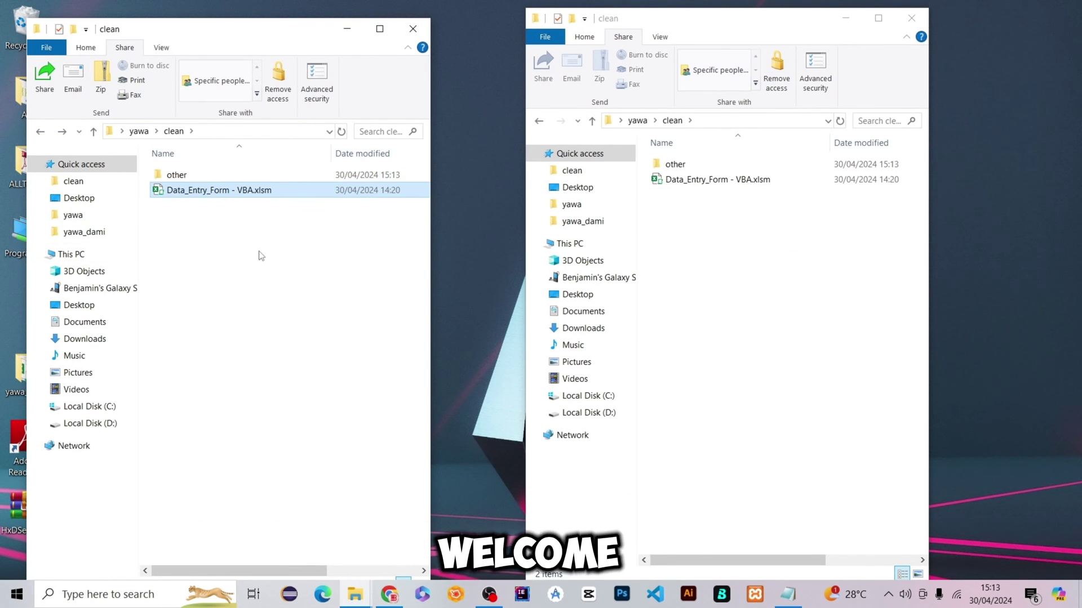
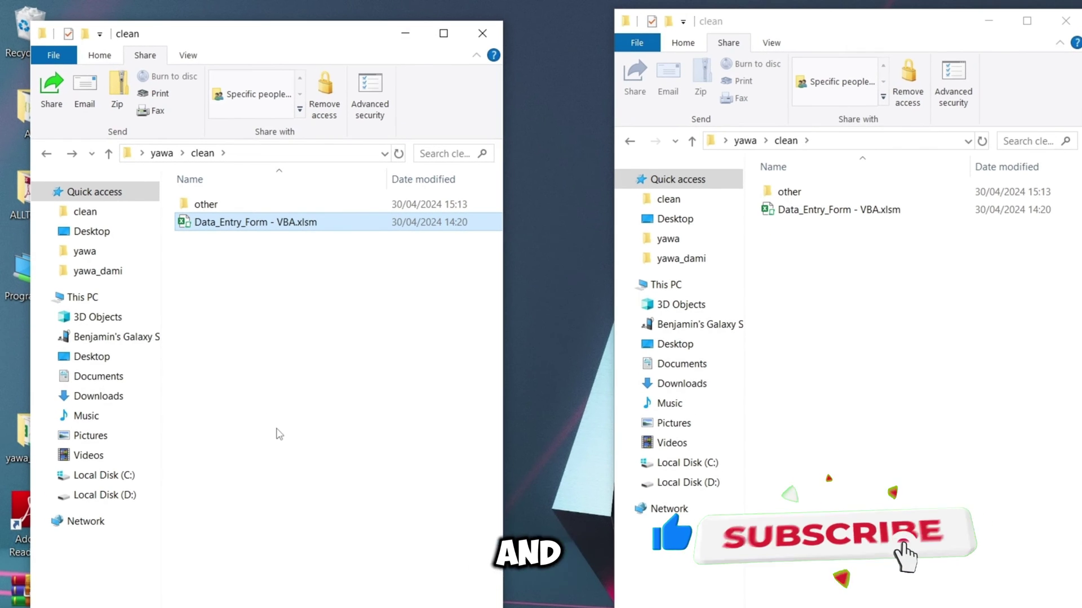
Step: Paste a copy of Data_Entry_Form - VBA.xlsm, open it with editing enabled, then close Excel
key(ctrl+v)
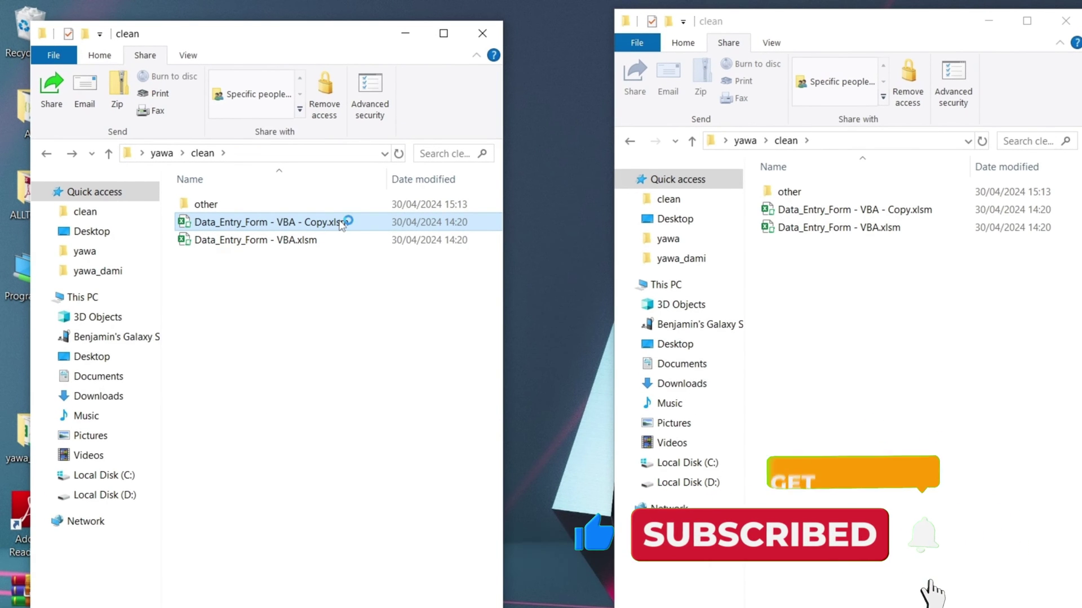
double_click(333, 223)
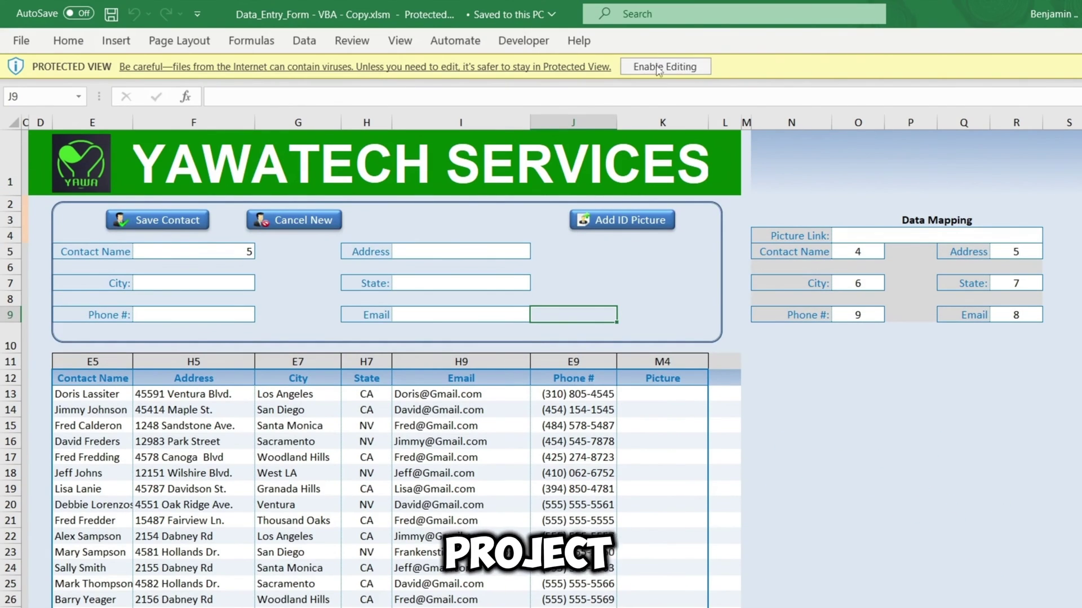
click(657, 68)
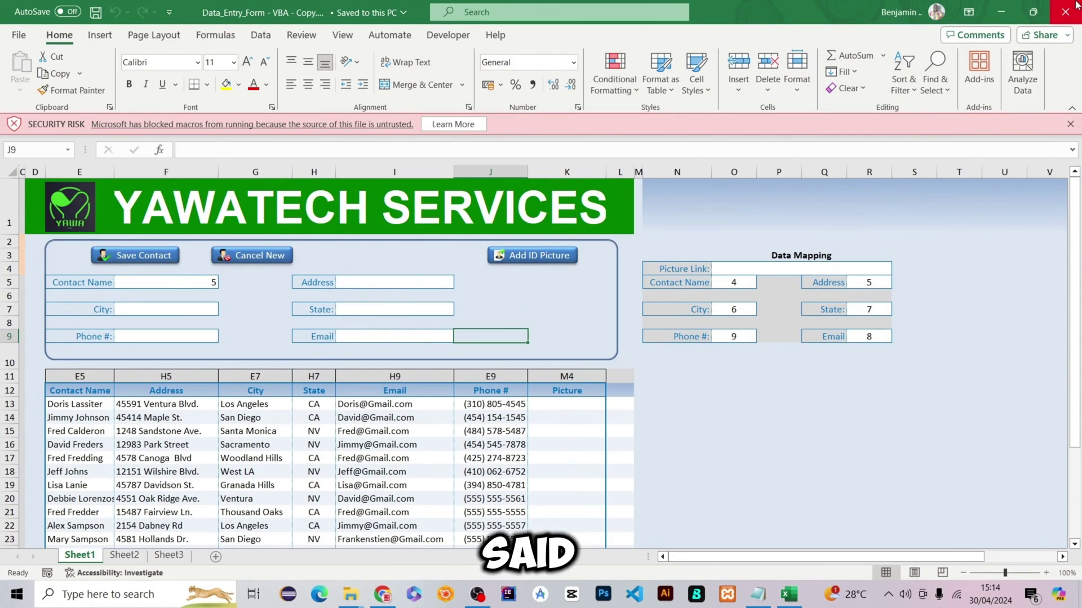
click(1077, 4)
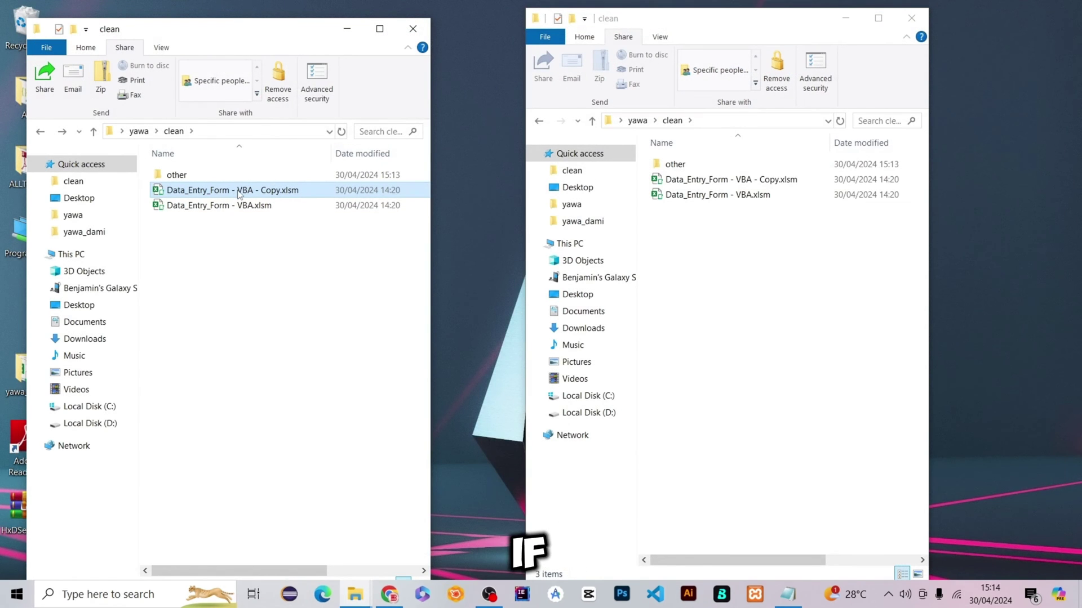
Step: Unblock Data_Entry_Form - VBA - Copy.xlsm in its file Properties and apply the change
right_click(283, 182)
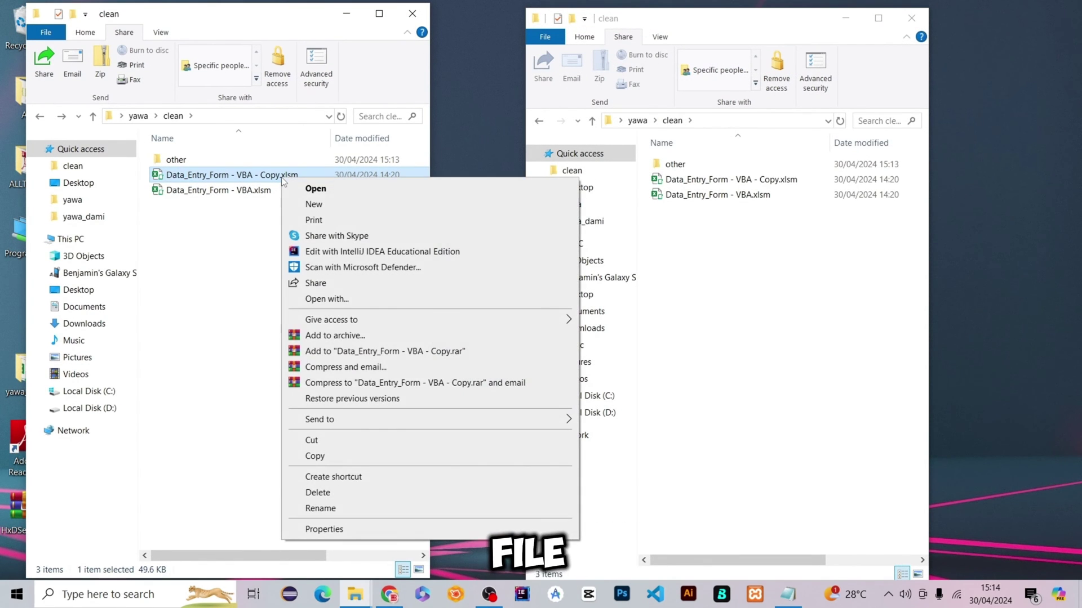
click(331, 529)
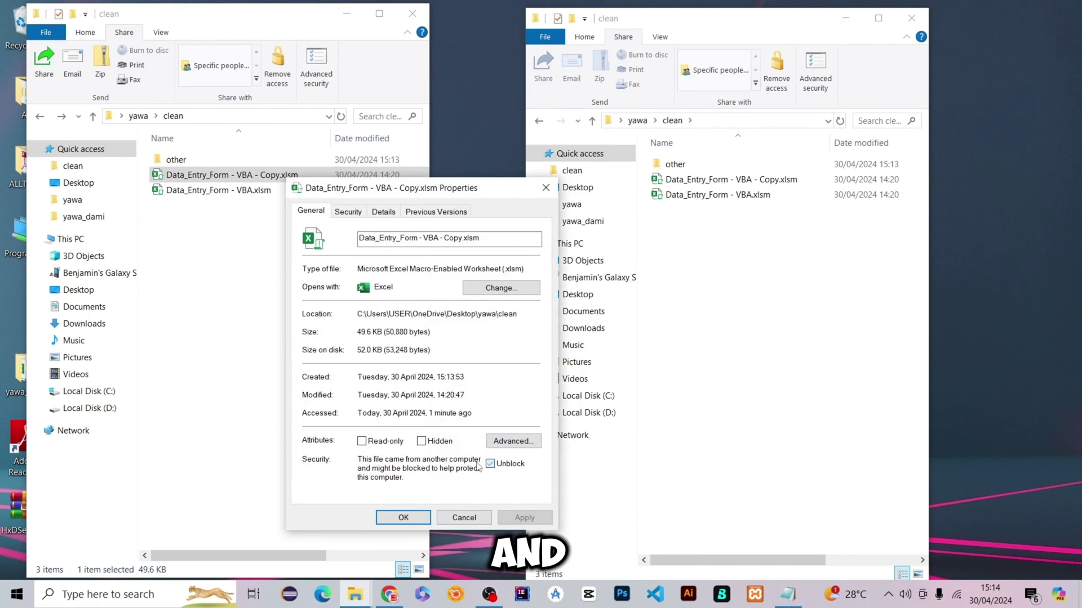
drag(454, 183, 640, 135)
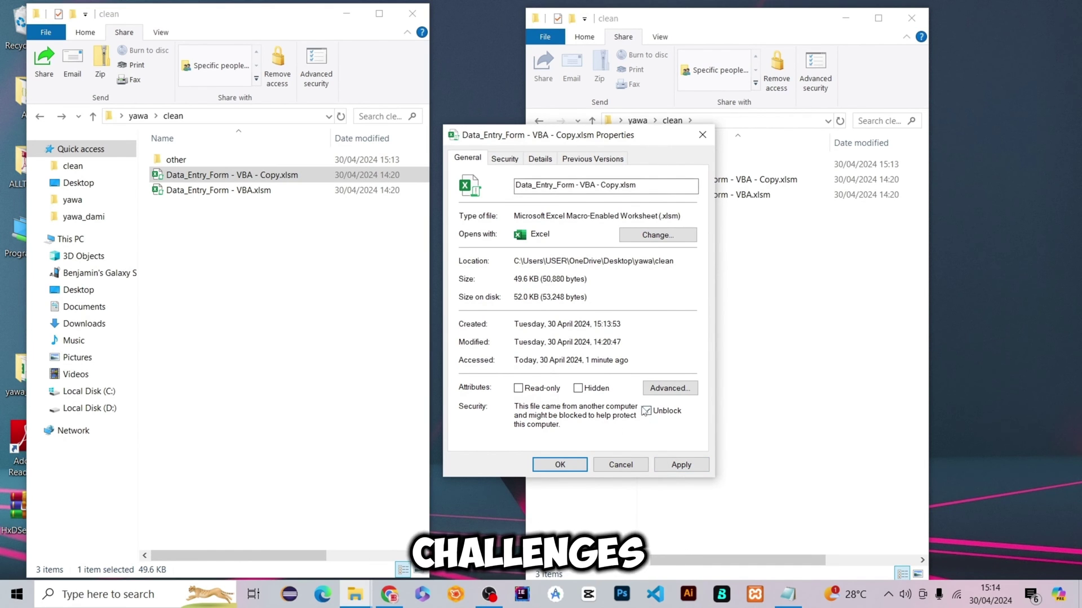
click(680, 463)
click(560, 465)
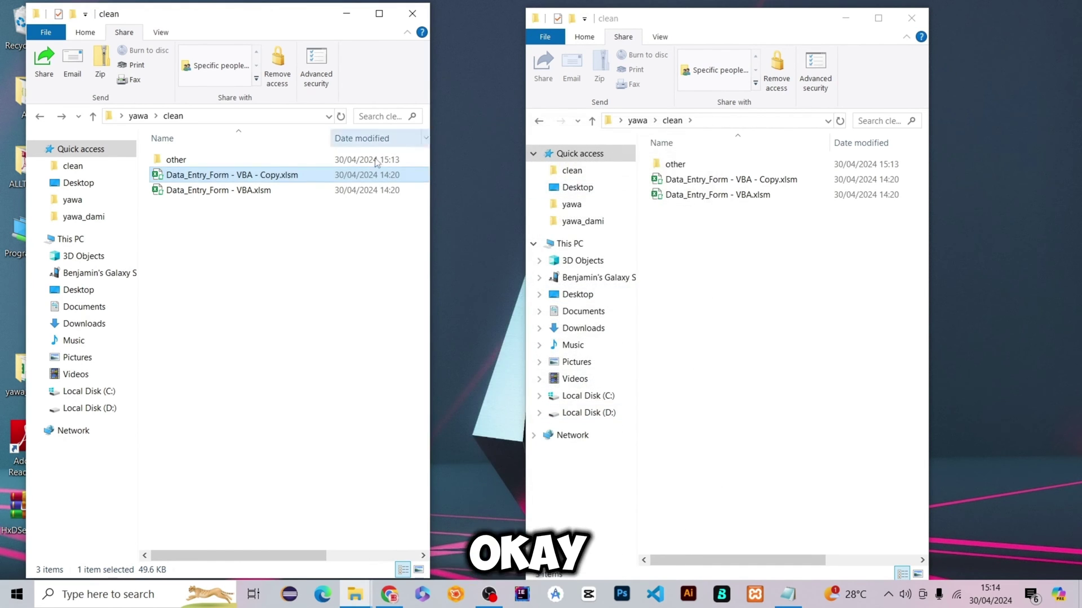
right_click(267, 178)
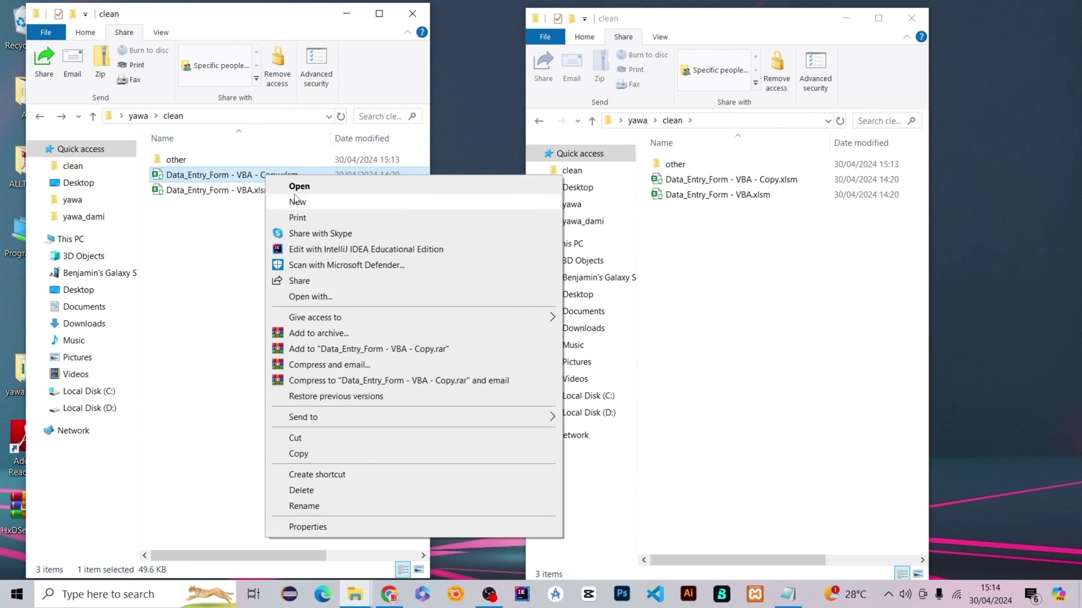
Step: Open the copied workbook, clear its security warning and open the Visual Basic editor
click(299, 187)
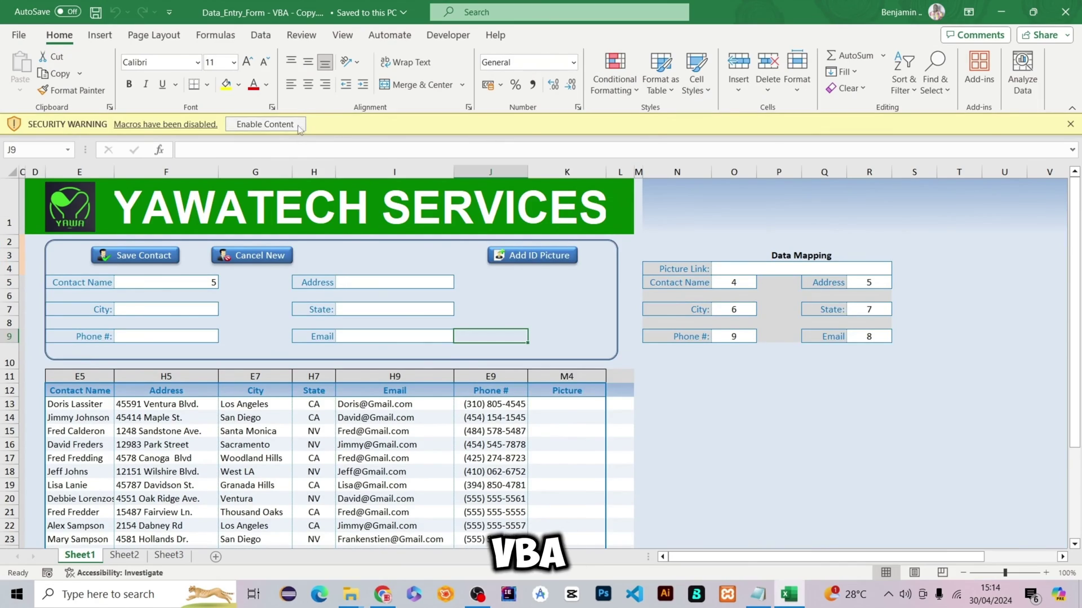
click(284, 120)
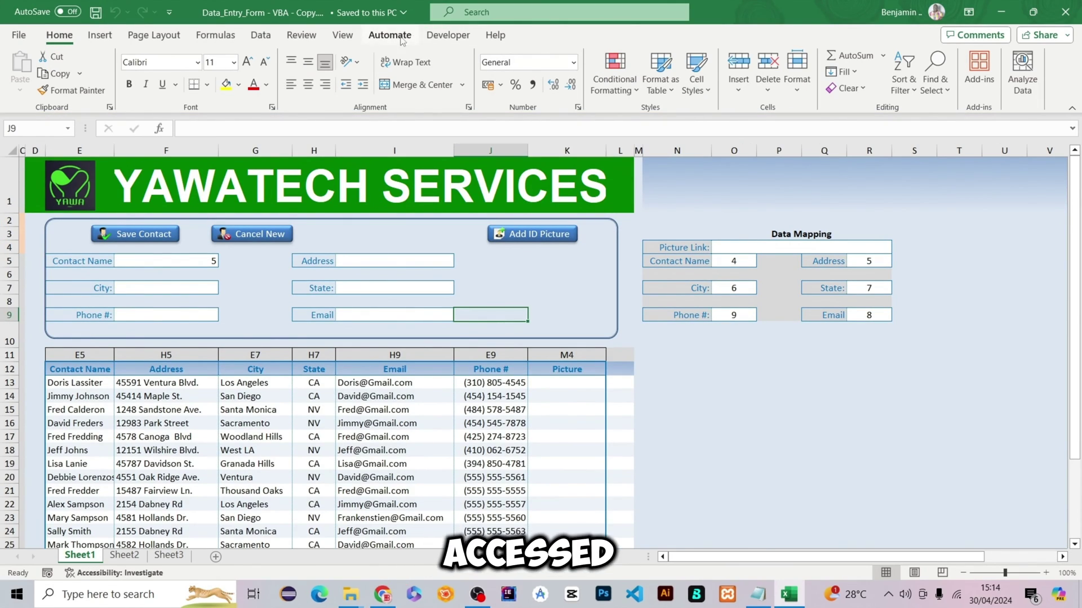
click(448, 35)
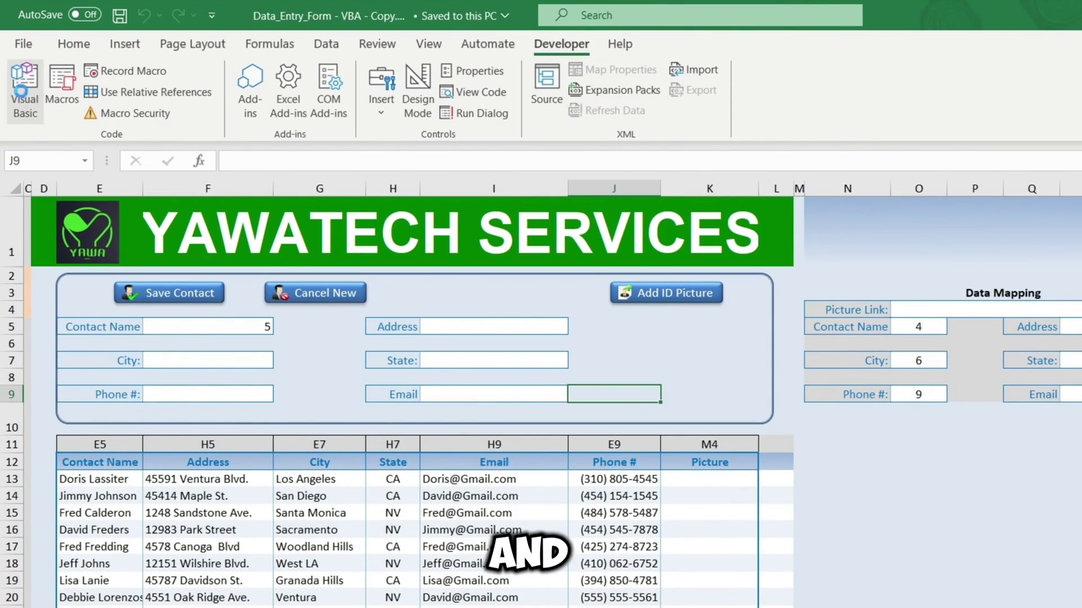
click(19, 73)
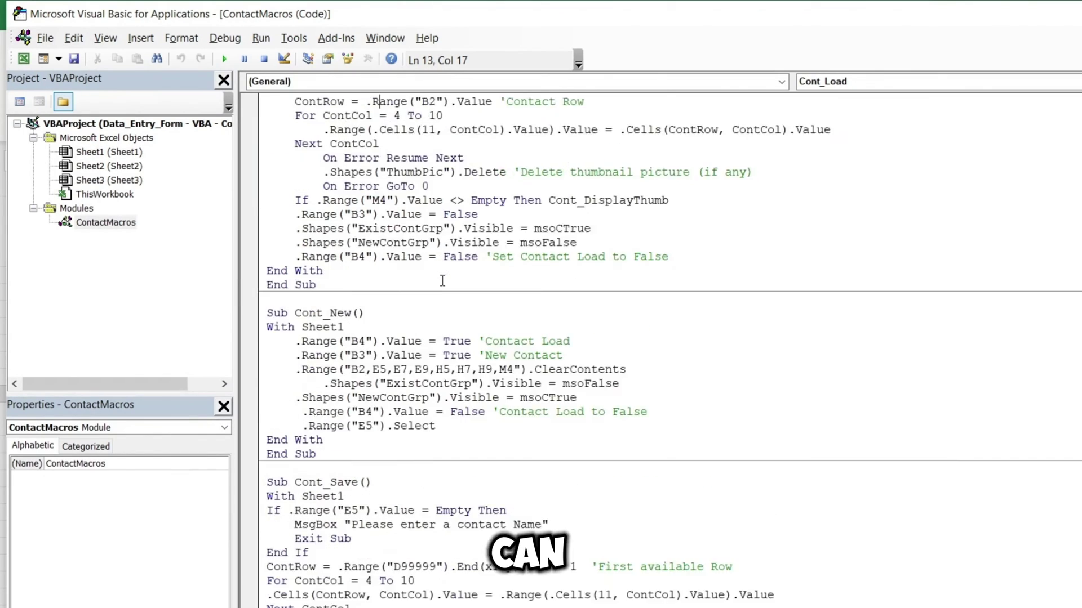
click(105, 222)
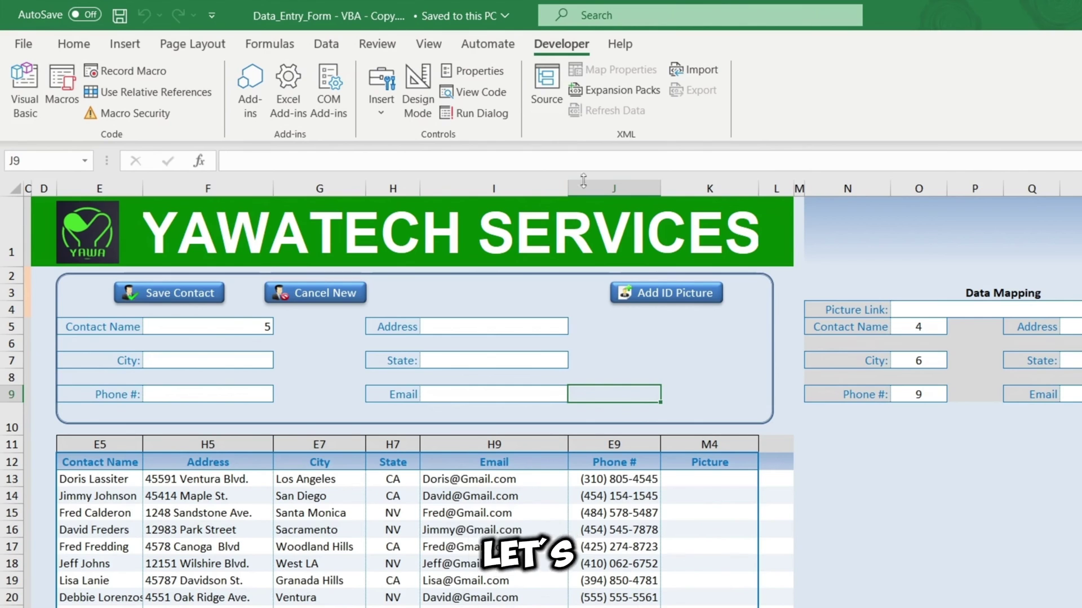
click(25, 90)
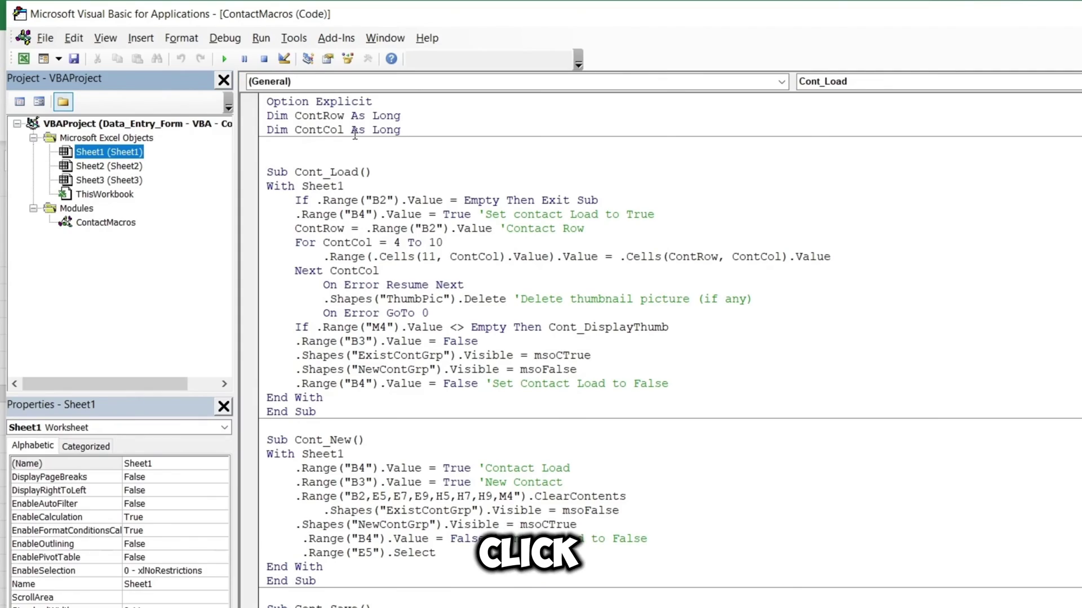
Step: Lock the VBAProject for viewing with a confirmed password, then close the editor and workbook
click(293, 37)
click(359, 136)
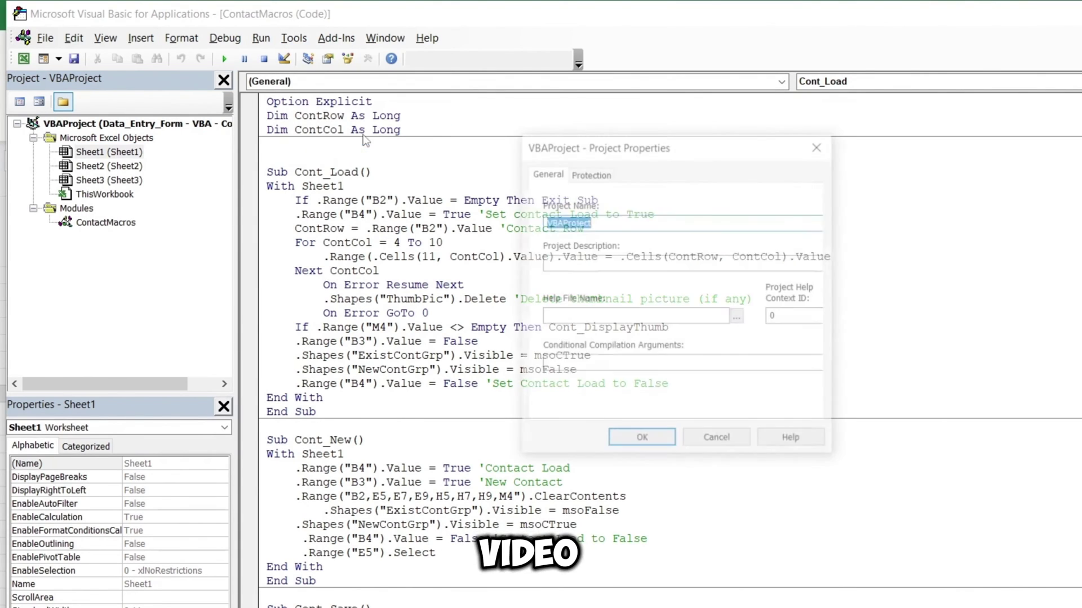
click(588, 175)
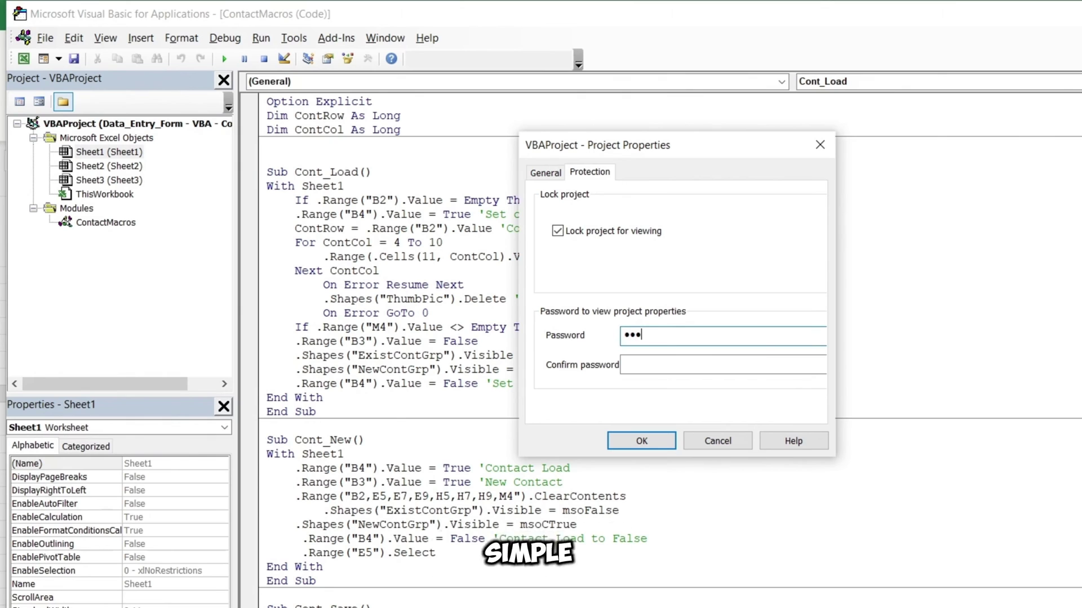
text(*)
click(655, 366)
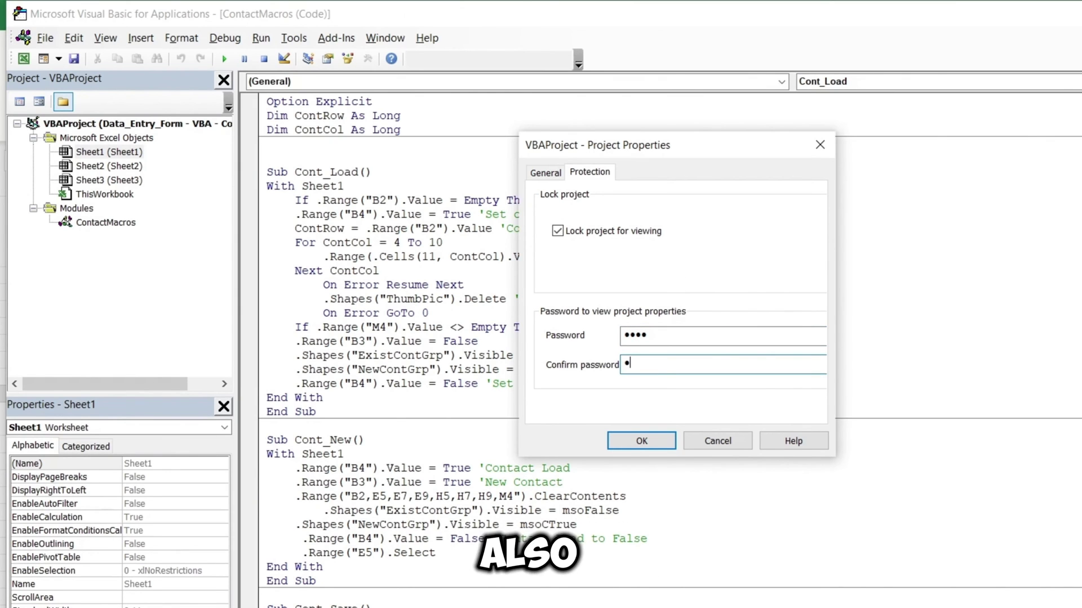
text(*****)
key(Return)
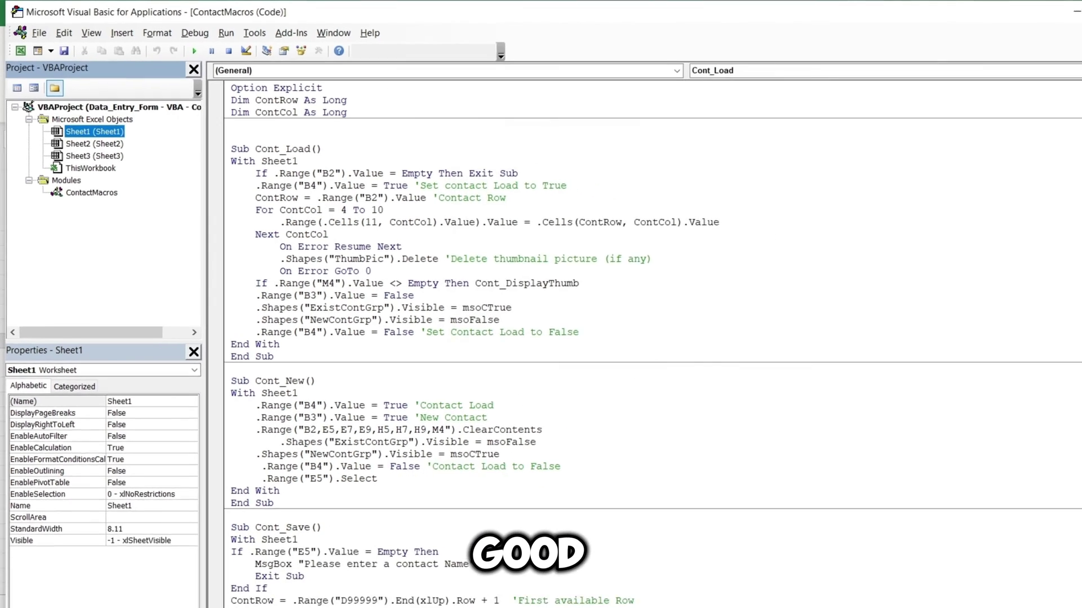
click(1067, 7)
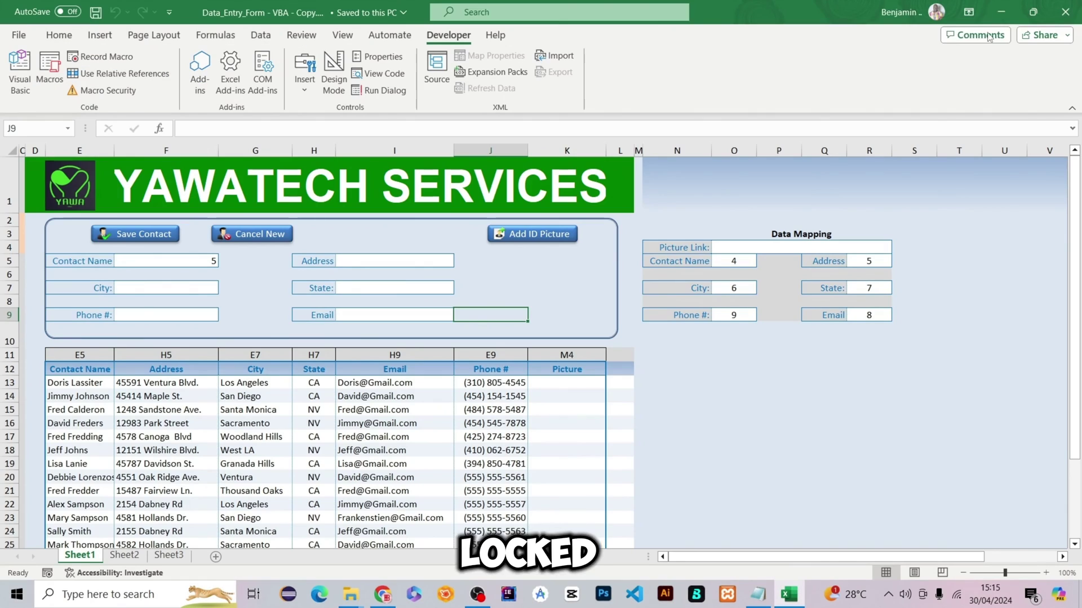
click(1065, 12)
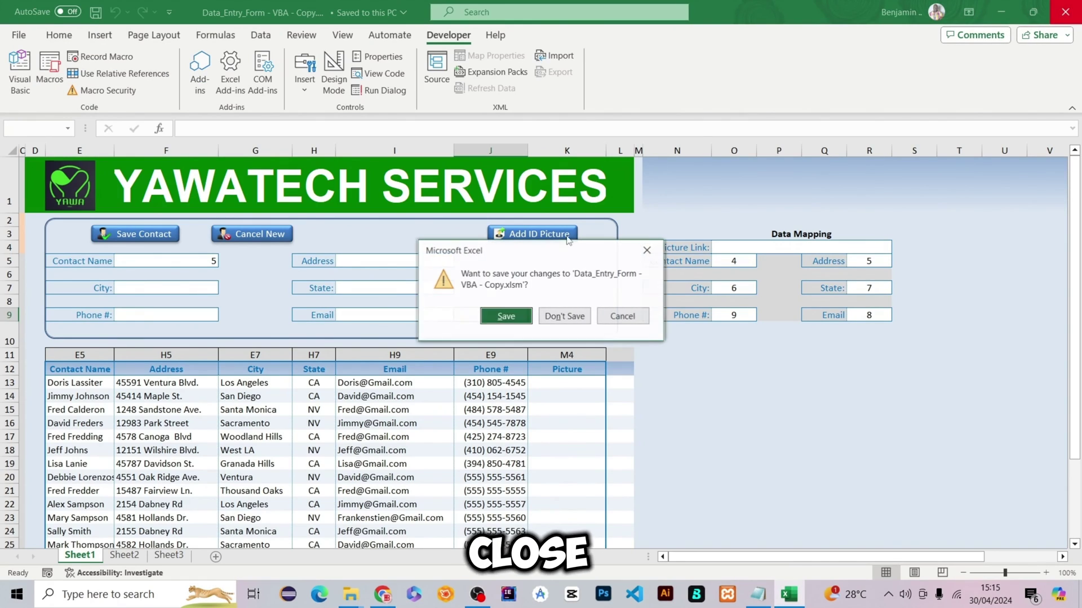
Step: Save the changes, reopen the copied workbook and open its Visual Basic editor
click(505, 314)
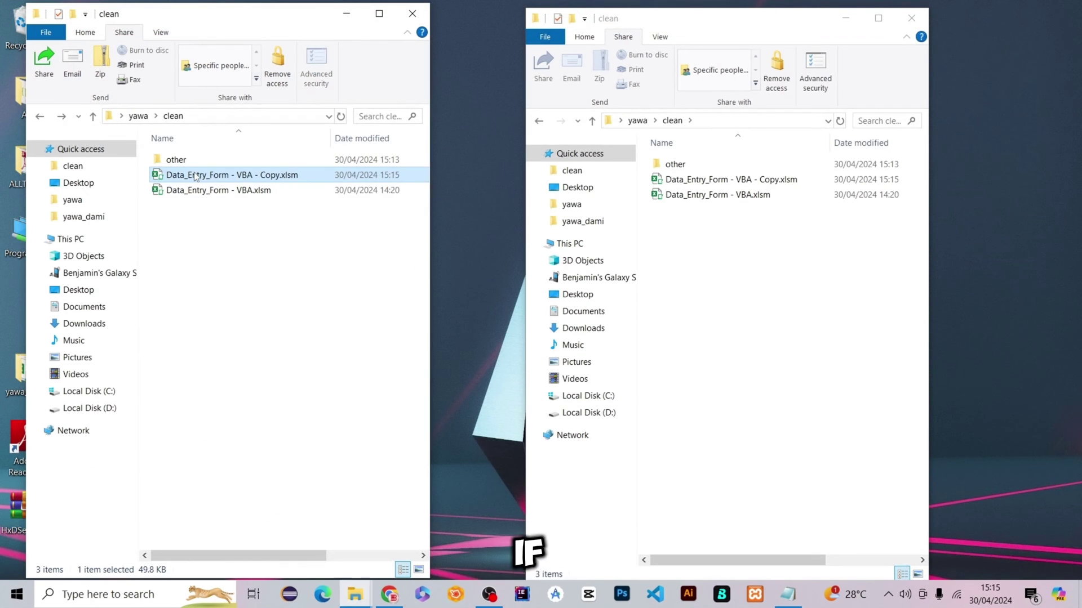
double_click(196, 178)
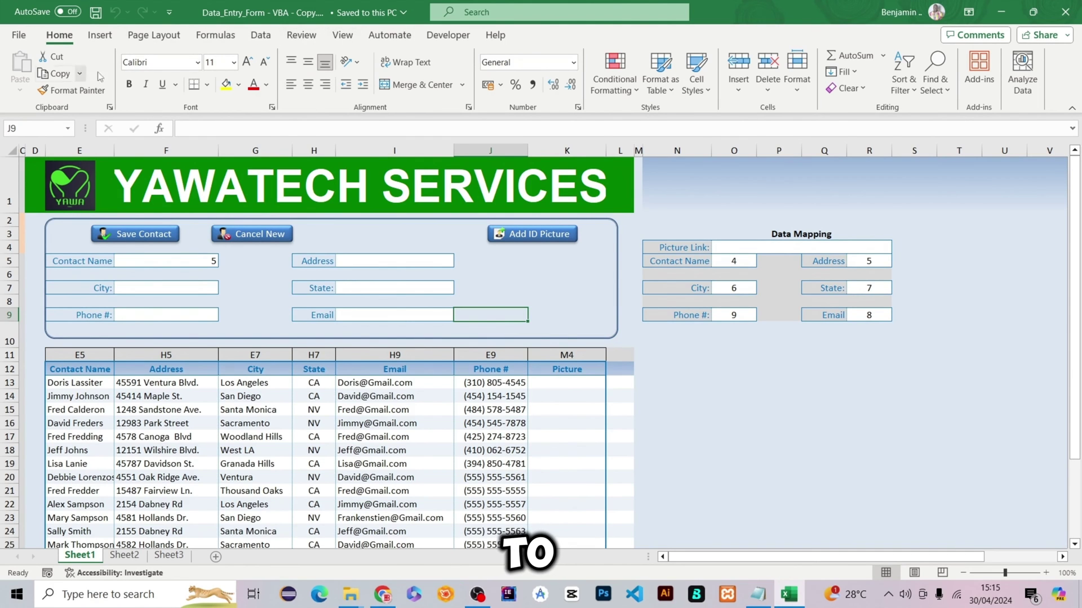
click(448, 35)
click(18, 70)
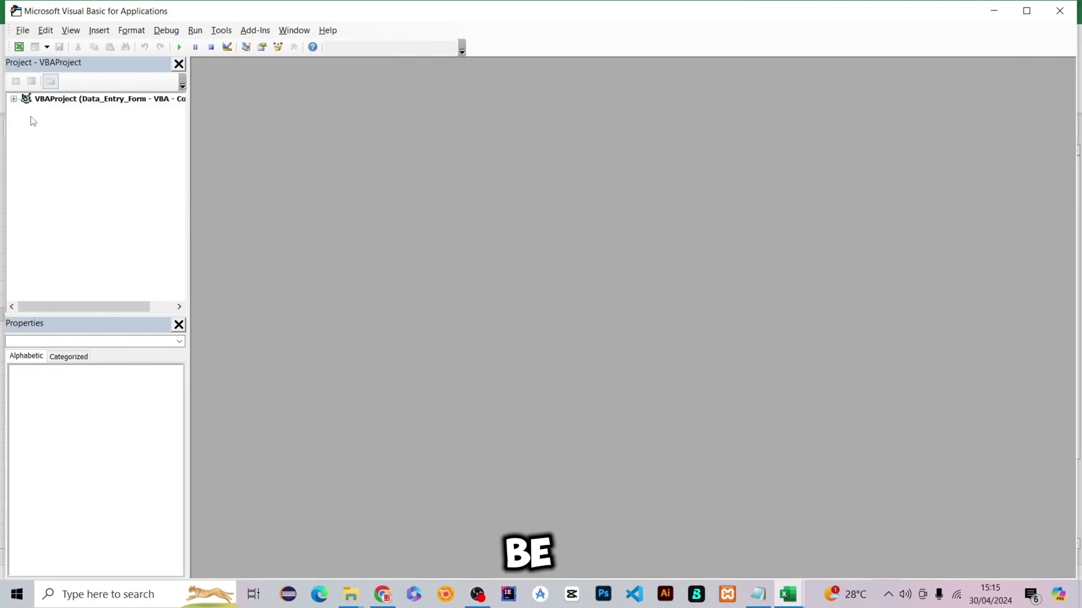
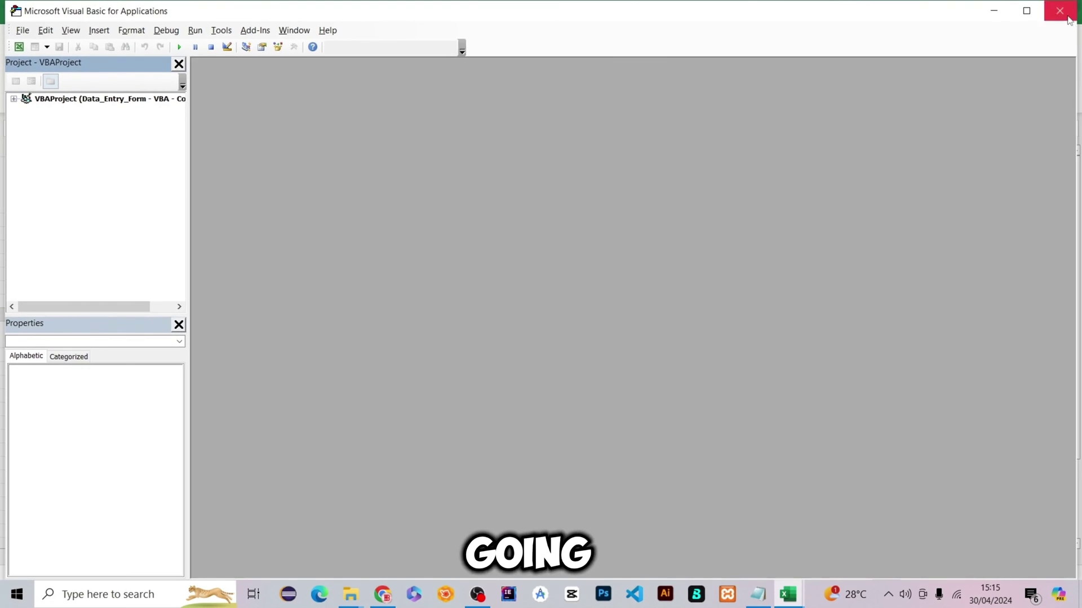
Step: Close the VBA editor and Excel, then change the workbook copy's extension from .xlsm to .zip
click(1068, 17)
click(1067, 10)
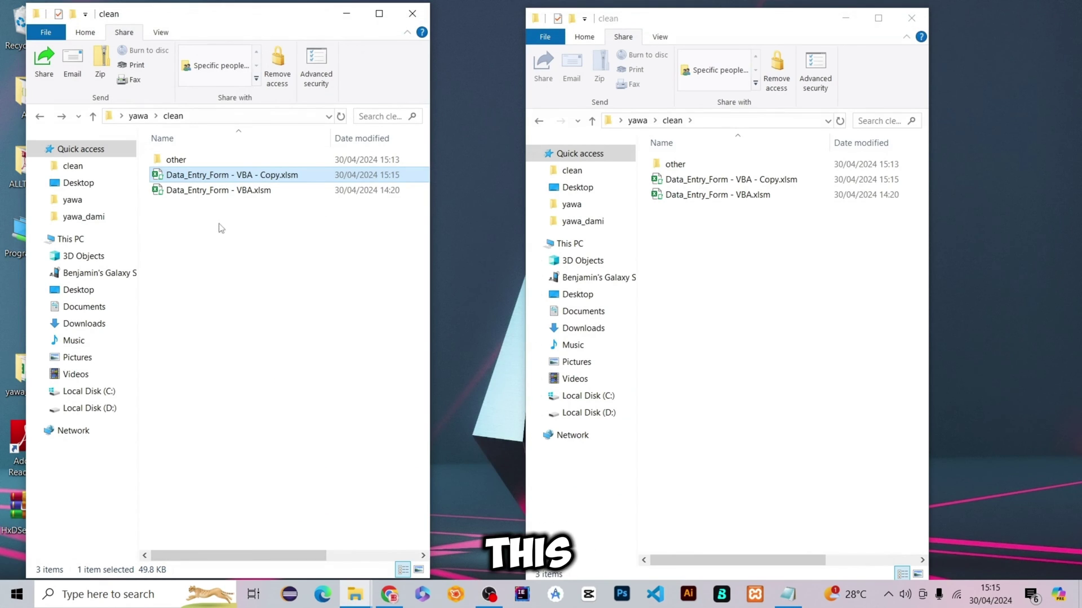
right_click(255, 177)
click(281, 507)
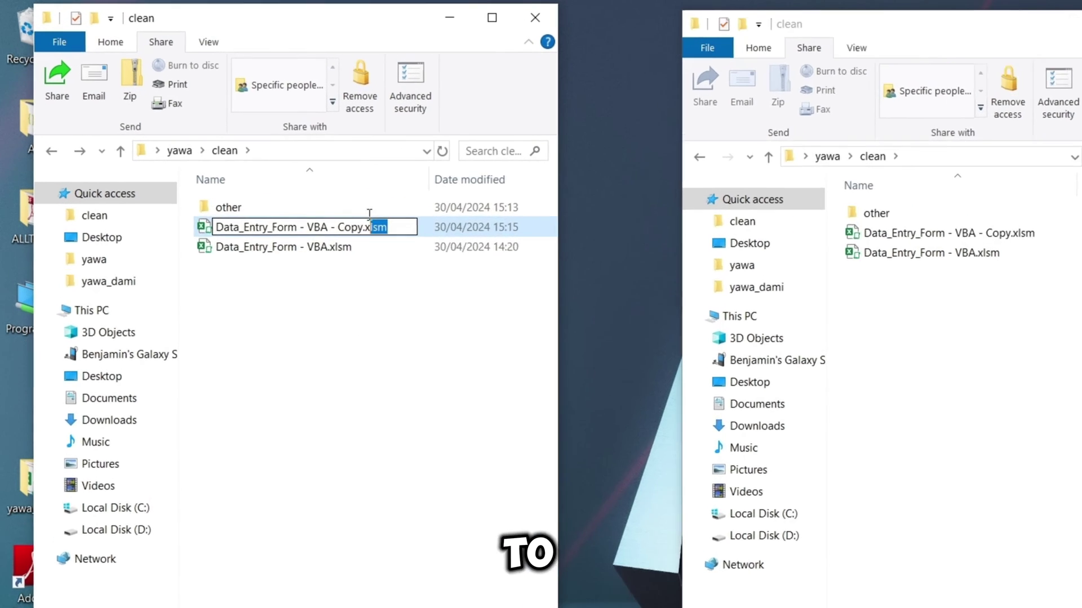
double_click(288, 175)
text(zip)
key(Return)
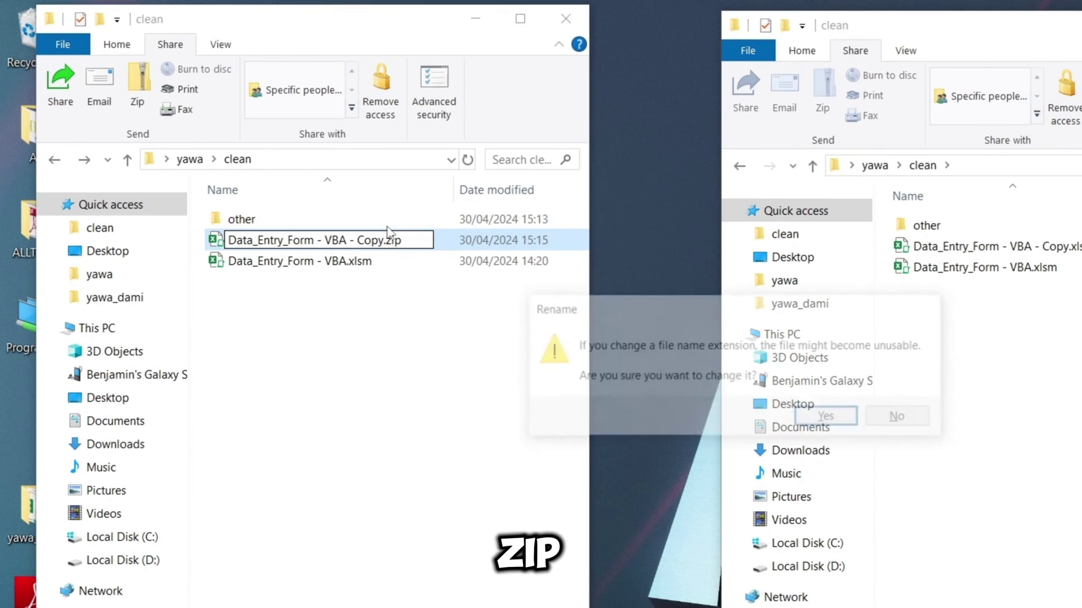
key(Return)
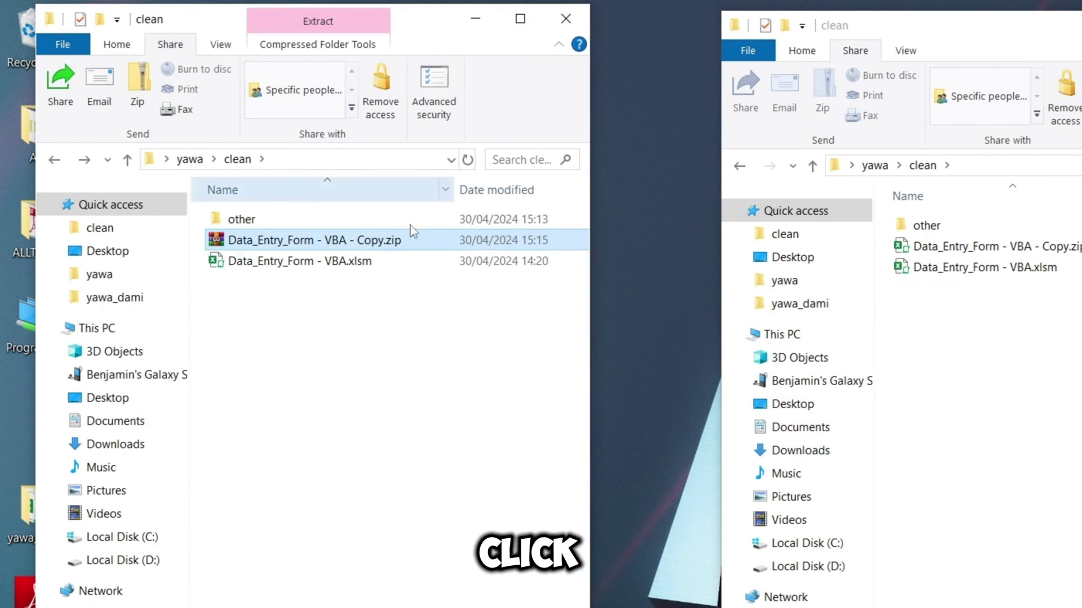
Step: Extract the zip into its own folder and open its xl subfolder
right_click(394, 242)
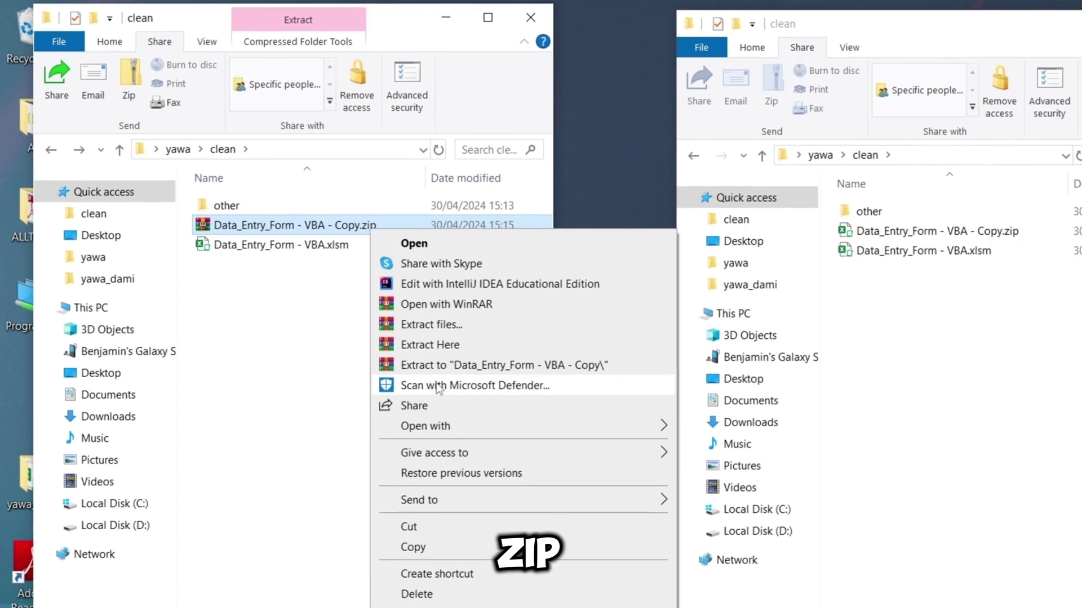
click(458, 362)
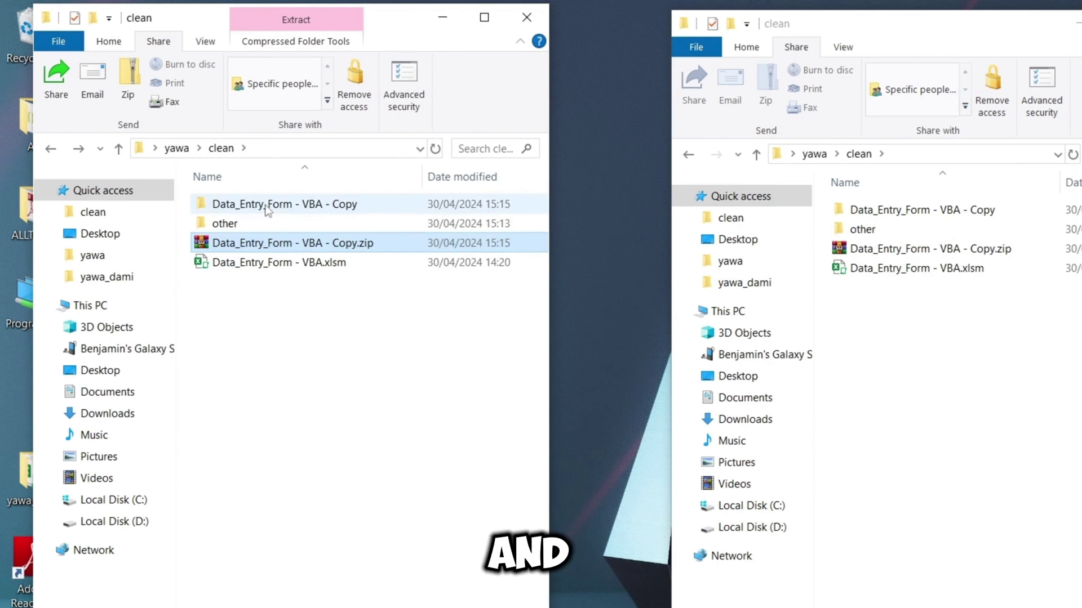
double_click(253, 204)
double_click(220, 242)
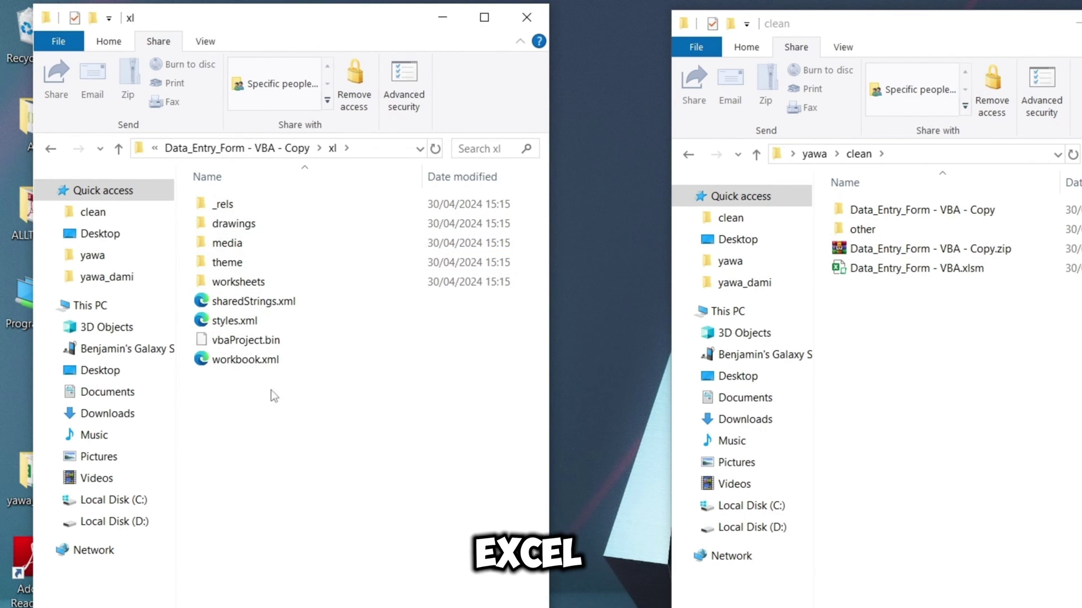
Step: Open vbaProject.bin in HxD Hex Editor without making HxD the default for .bin files
right_click(265, 341)
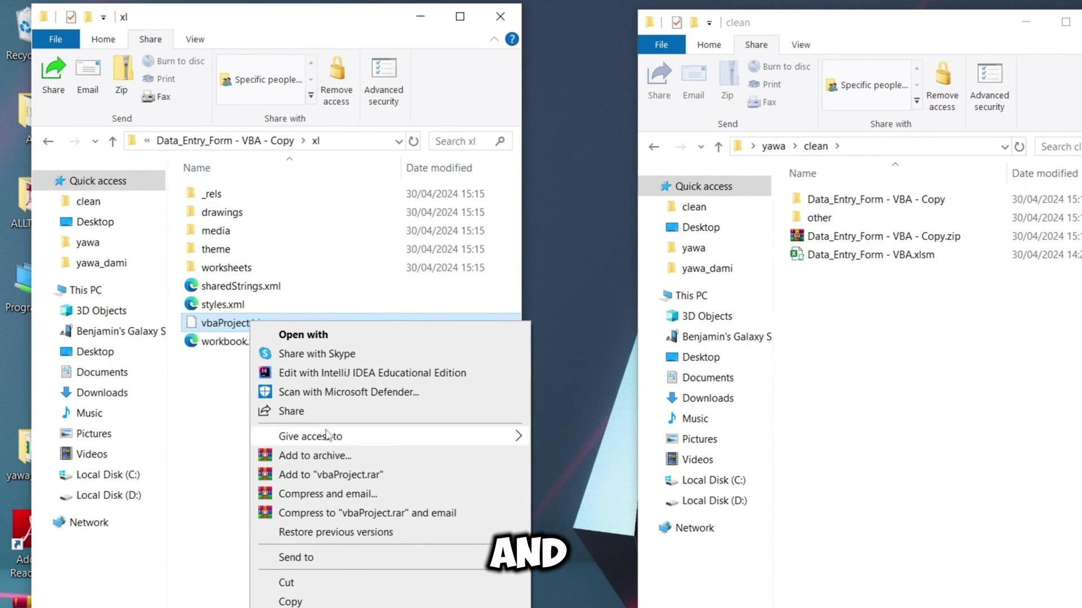
click(324, 336)
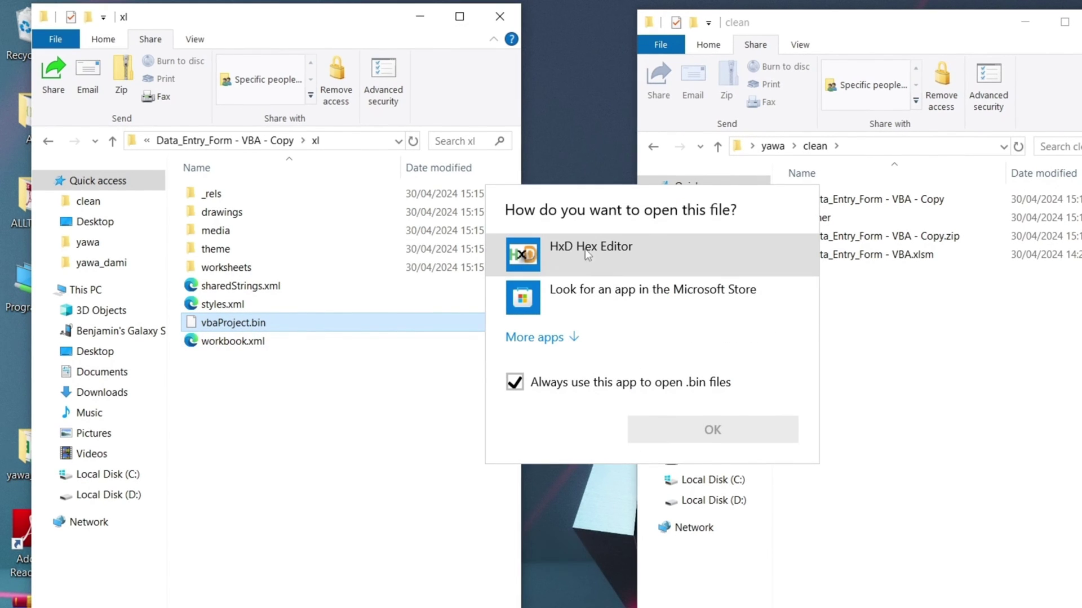
click(591, 255)
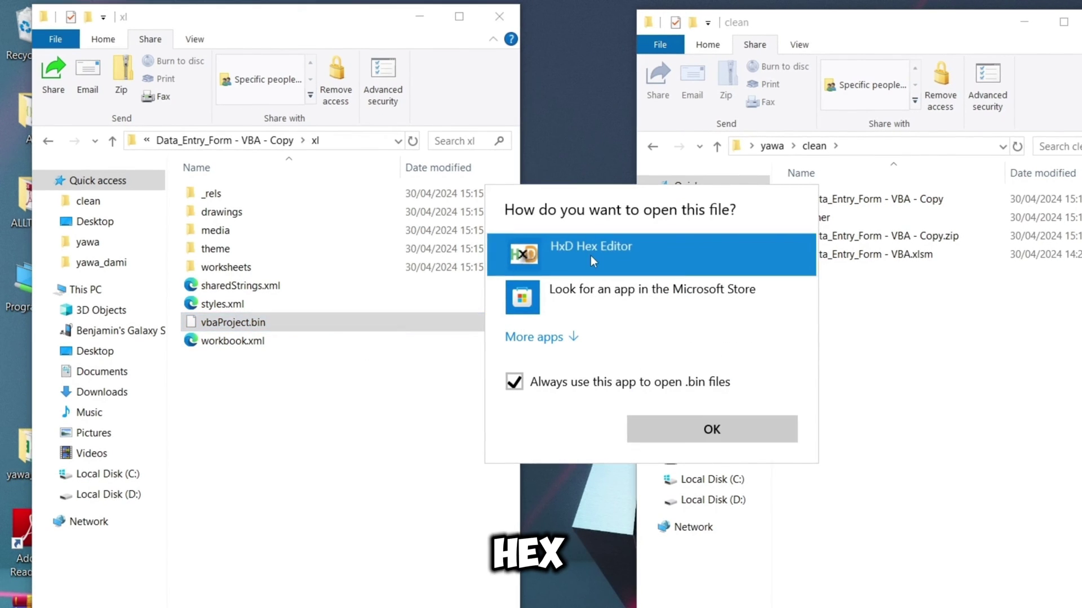
click(514, 383)
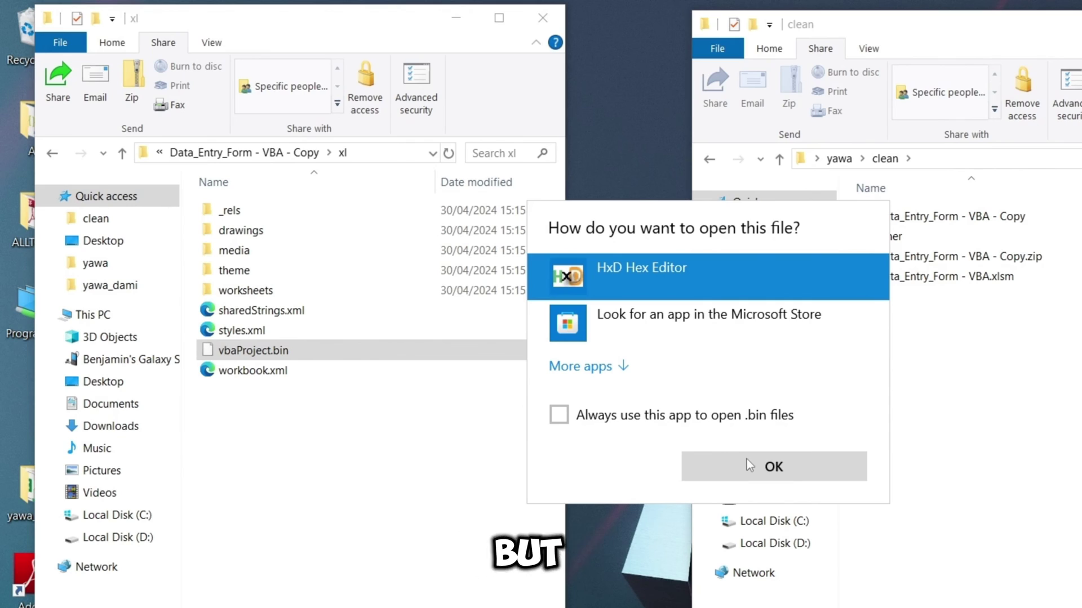
click(746, 458)
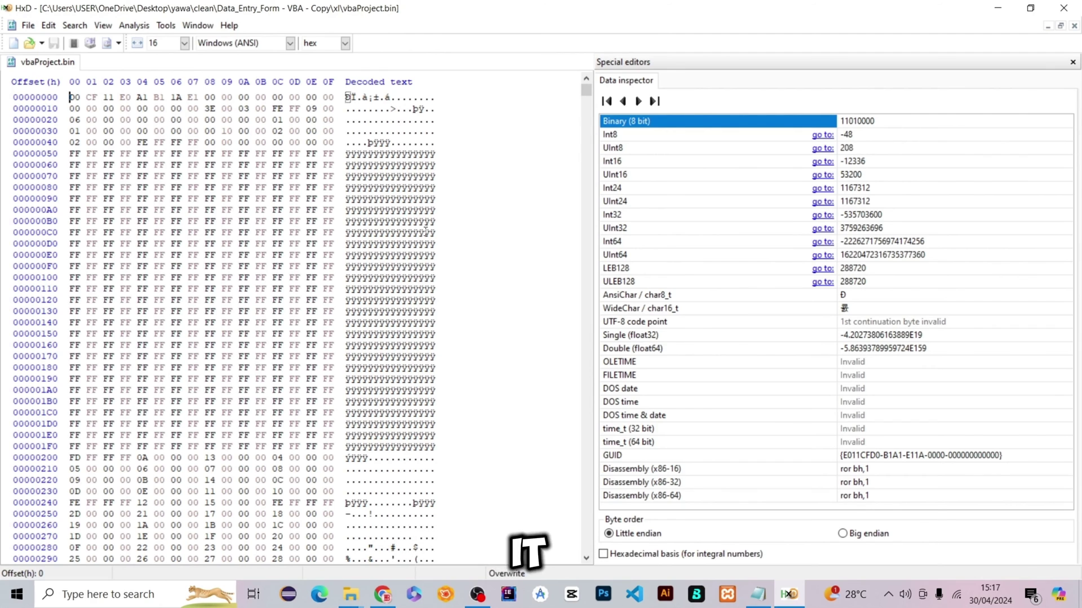
Step: Search vbaProject.bin for the text string DPB
click(75, 25)
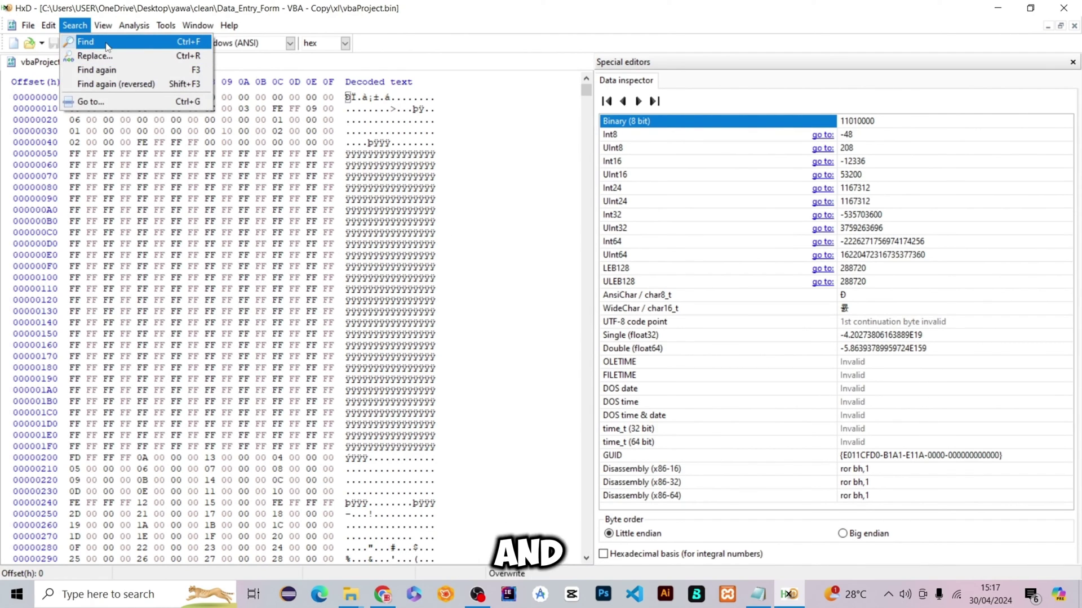
click(90, 41)
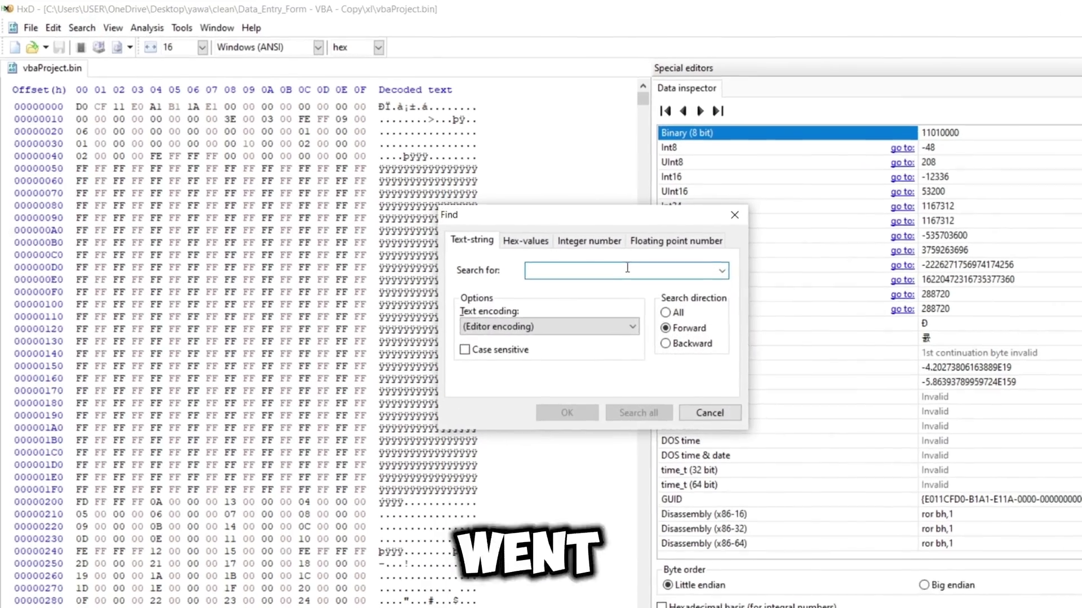
text(DPB)
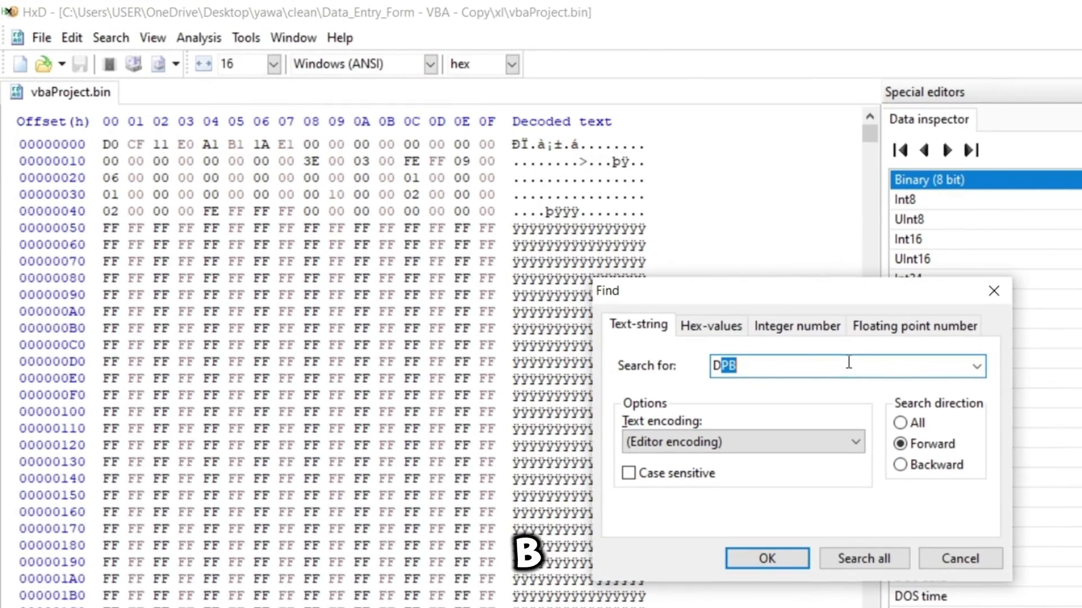
key(Return)
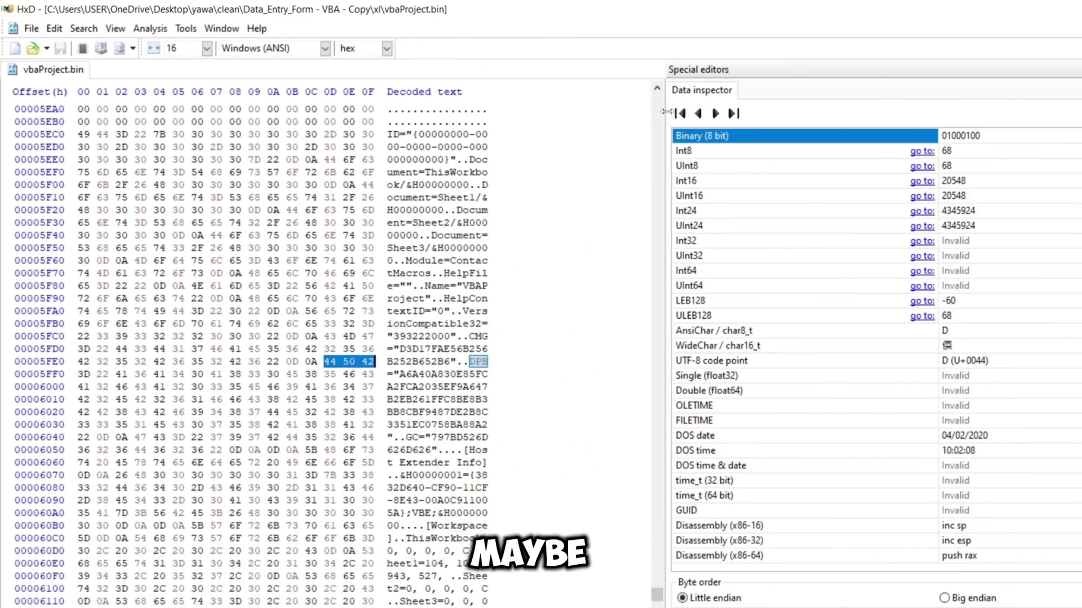
Step: Resize the Data inspector panel and click in the decoded text beside the DPB entry at 00005FED
drag(666, 112, 420, 167)
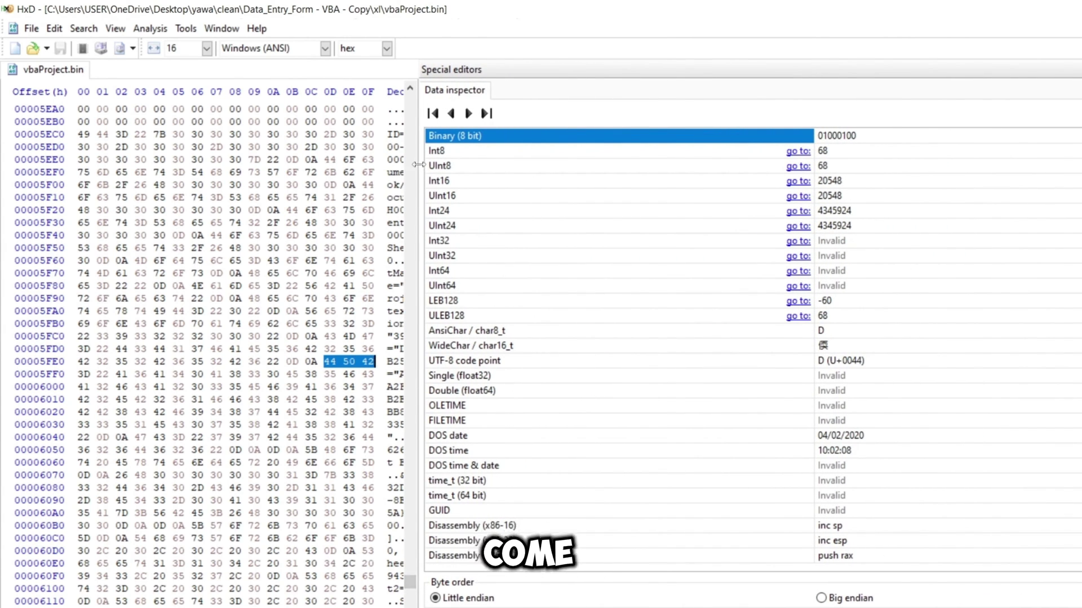
drag(418, 164, 663, 169)
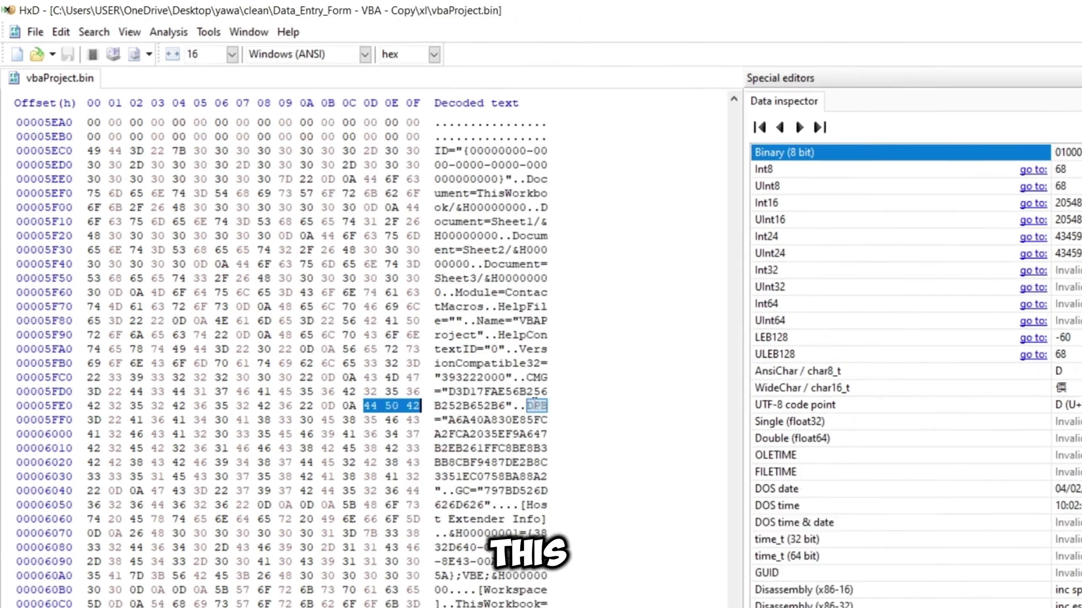
click(475, 362)
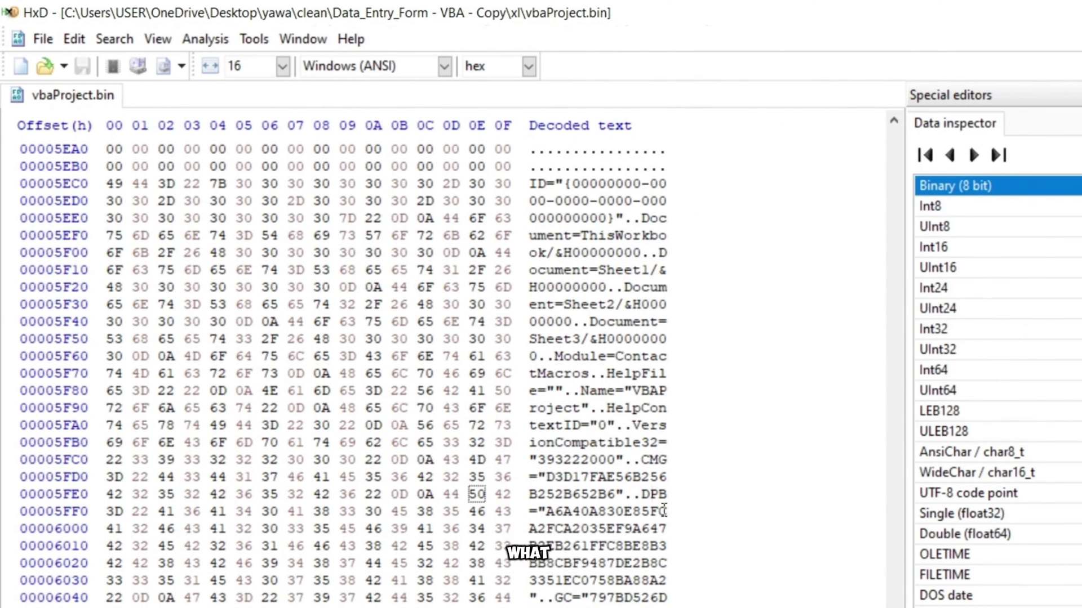
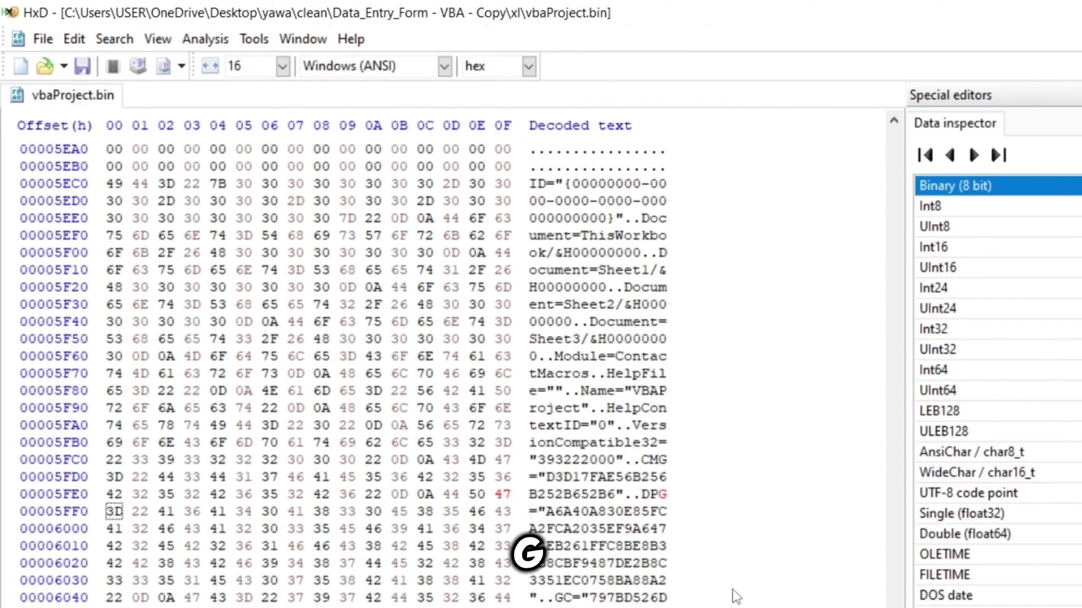
Step: Save the DPB-to-DPG edit to vbaProject.bin in HxD and exit the hex editor
click(43, 39)
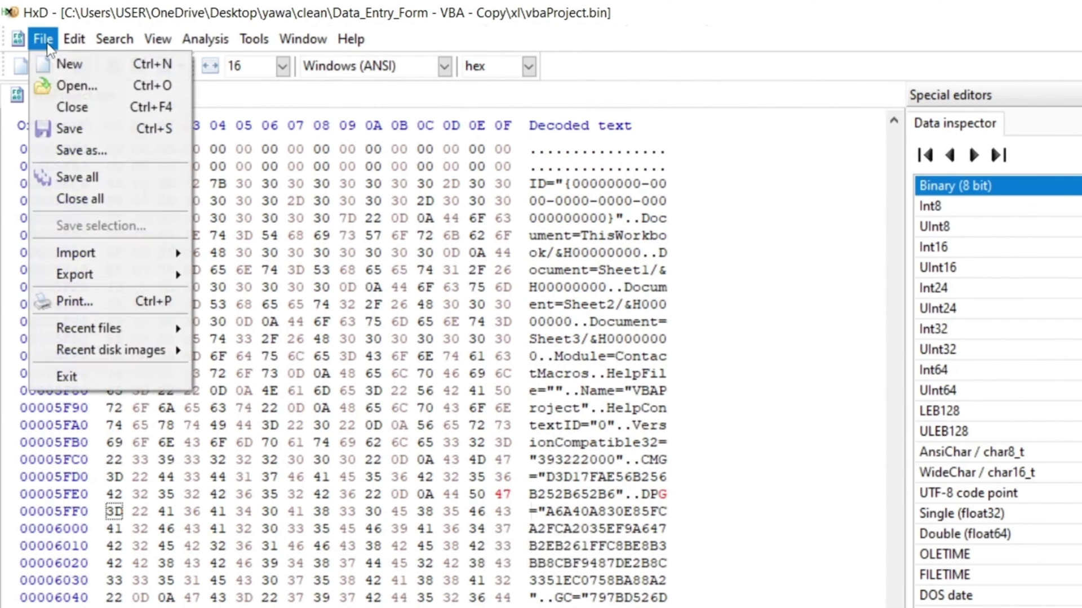
click(71, 128)
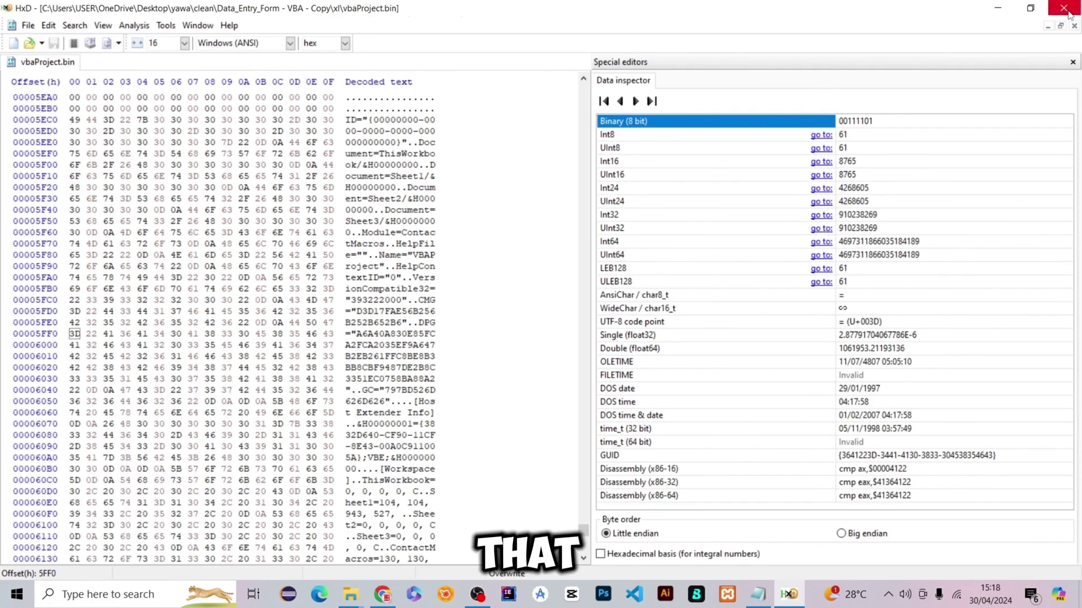
key(alt+F4)
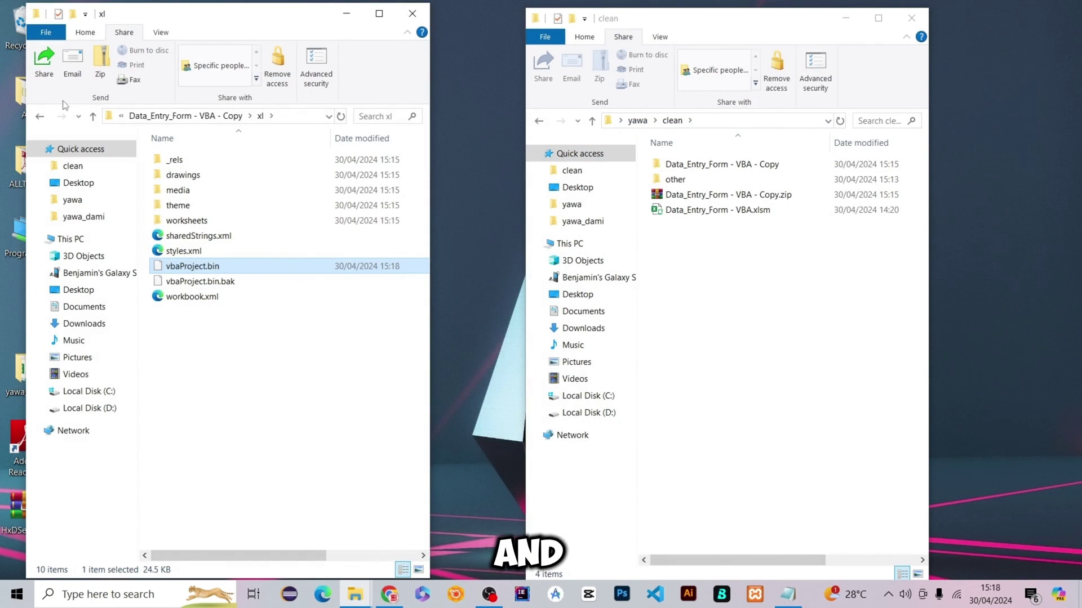
Step: Zip all unpacked workbook parts into an archive named 'Data Entry Form No password'
click(39, 116)
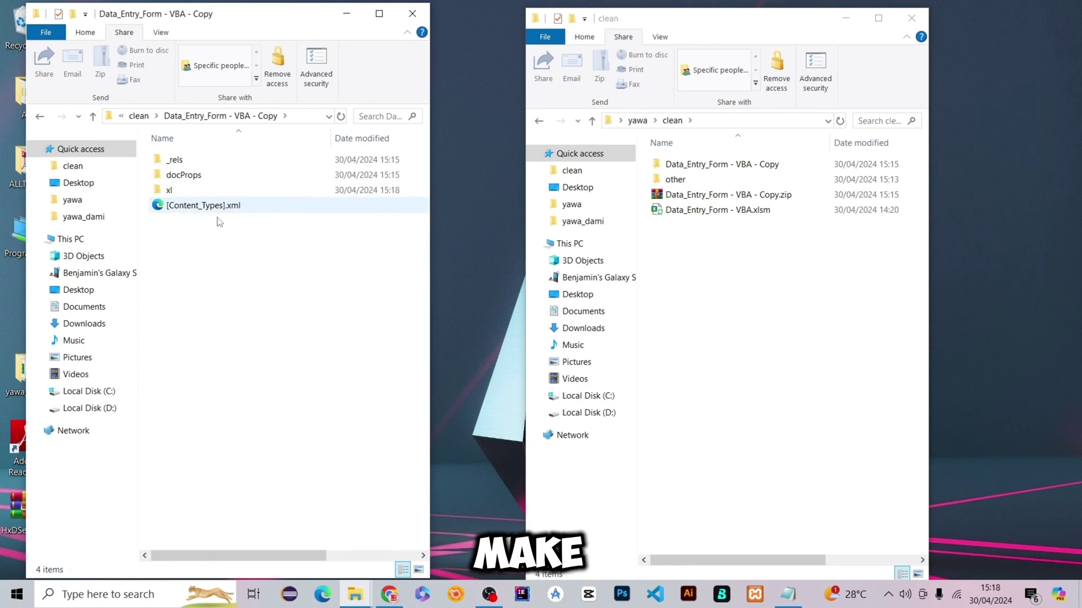
drag(232, 237, 203, 157)
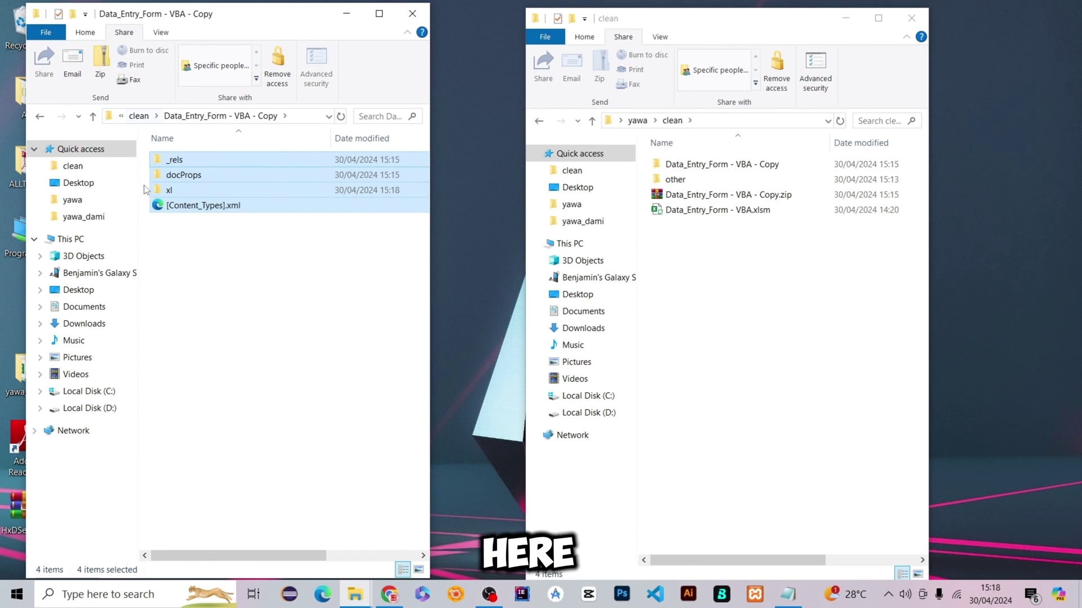
click(378, 13)
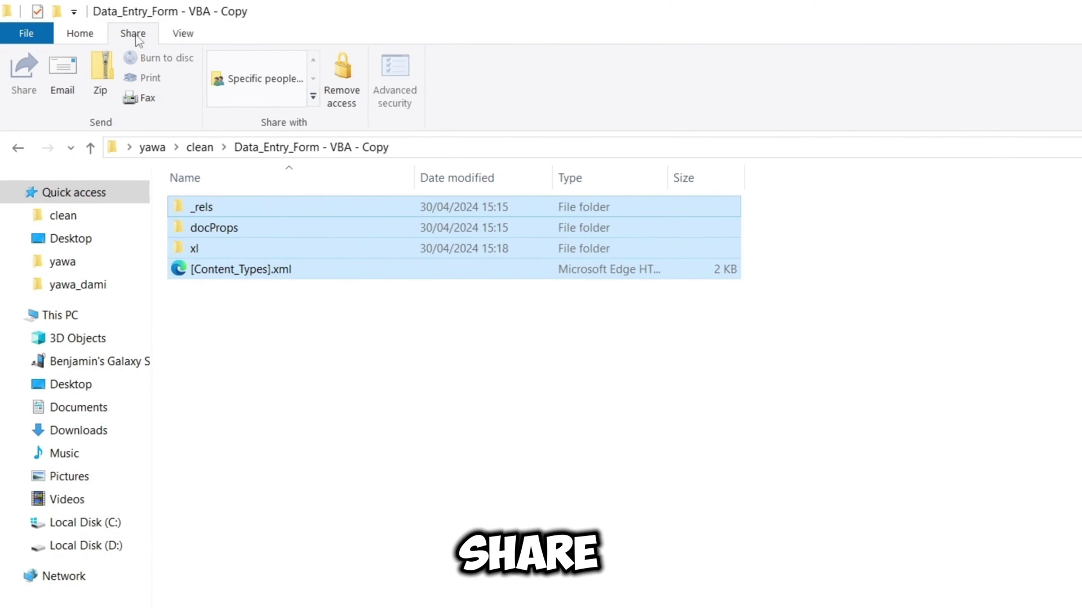
click(83, 38)
click(133, 35)
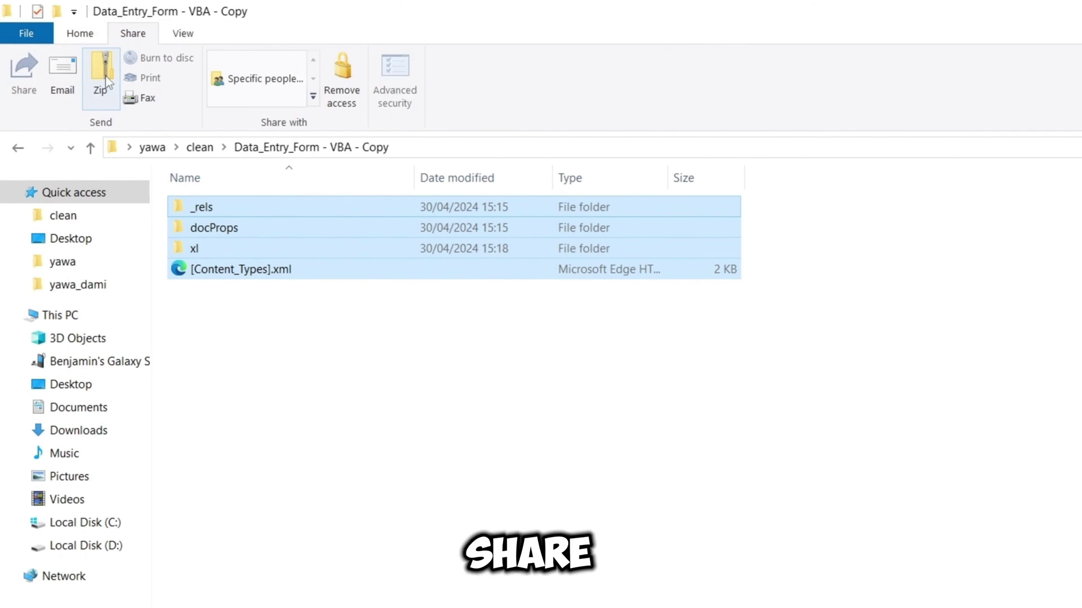
click(107, 81)
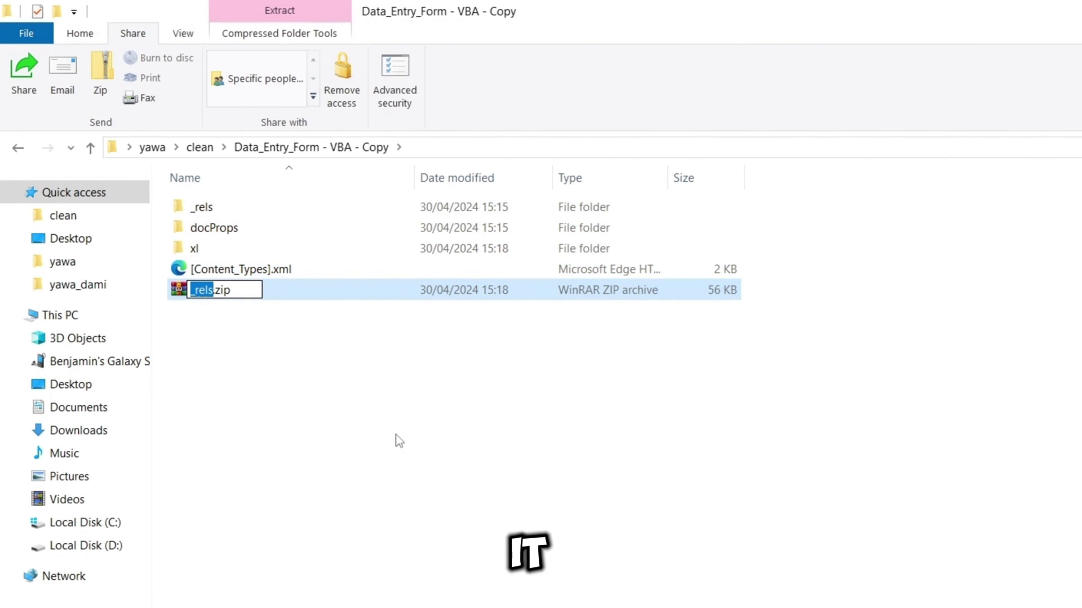
text(Data E)
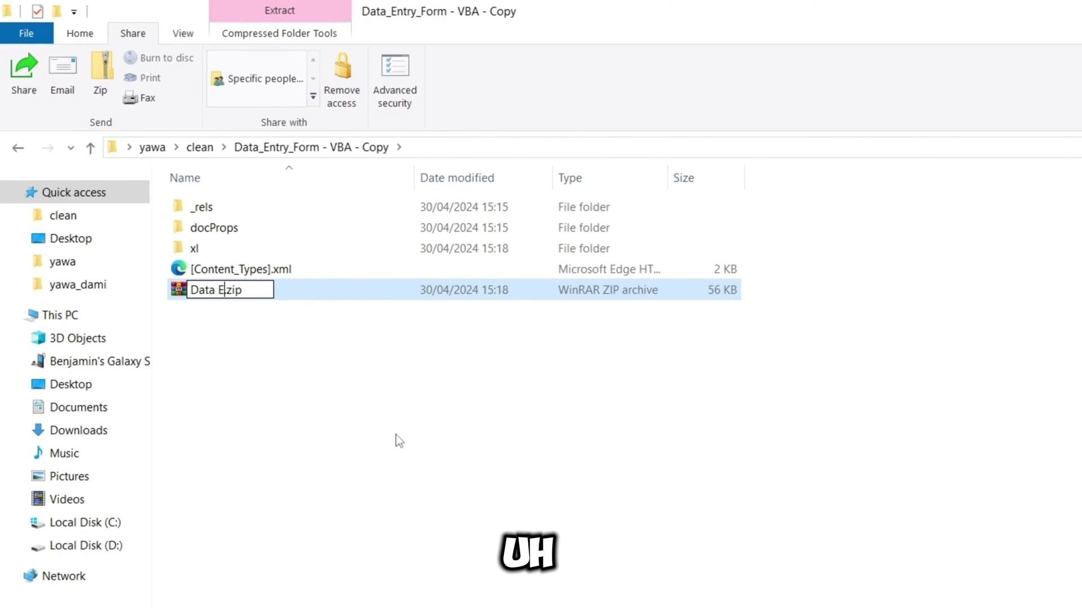
text(ntry Form)
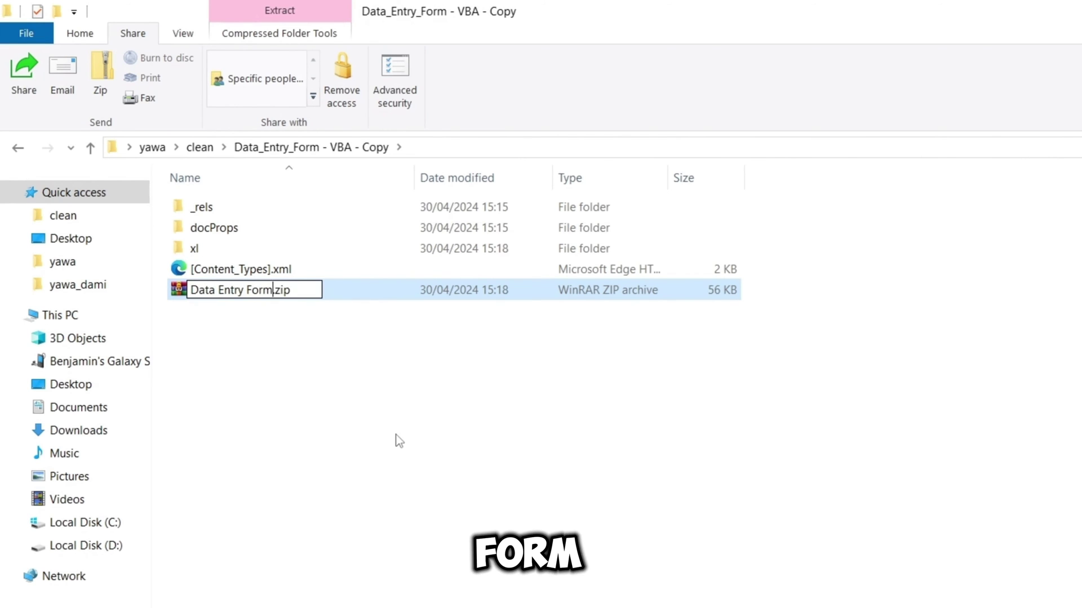
text( No password)
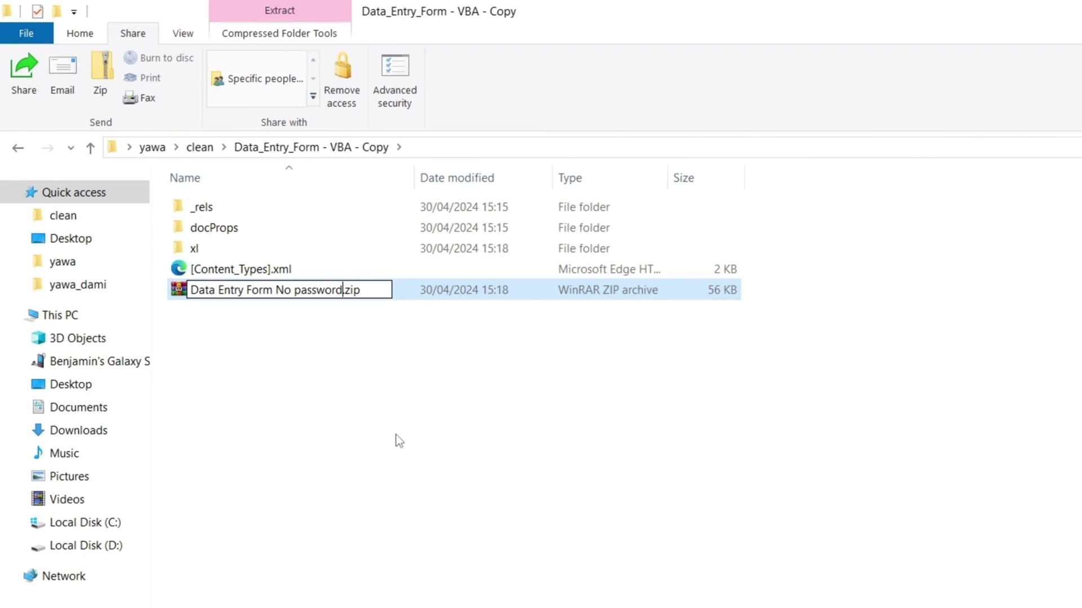
key(Return)
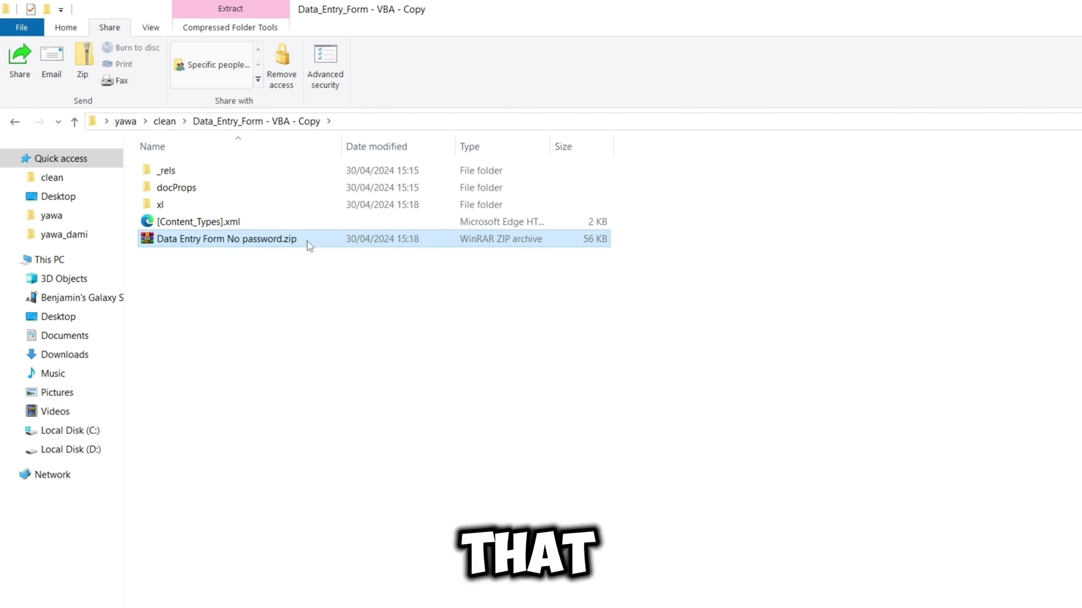
Step: Change the archive's extension from .zip to .xlsm and open it in Excel
right_click(381, 295)
click(389, 569)
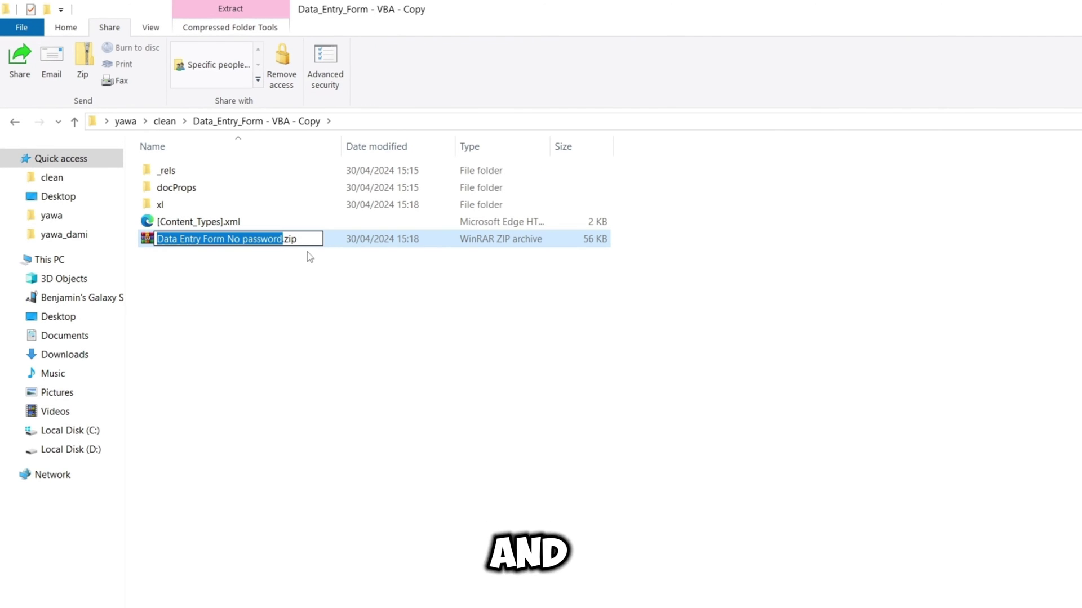
click(293, 238)
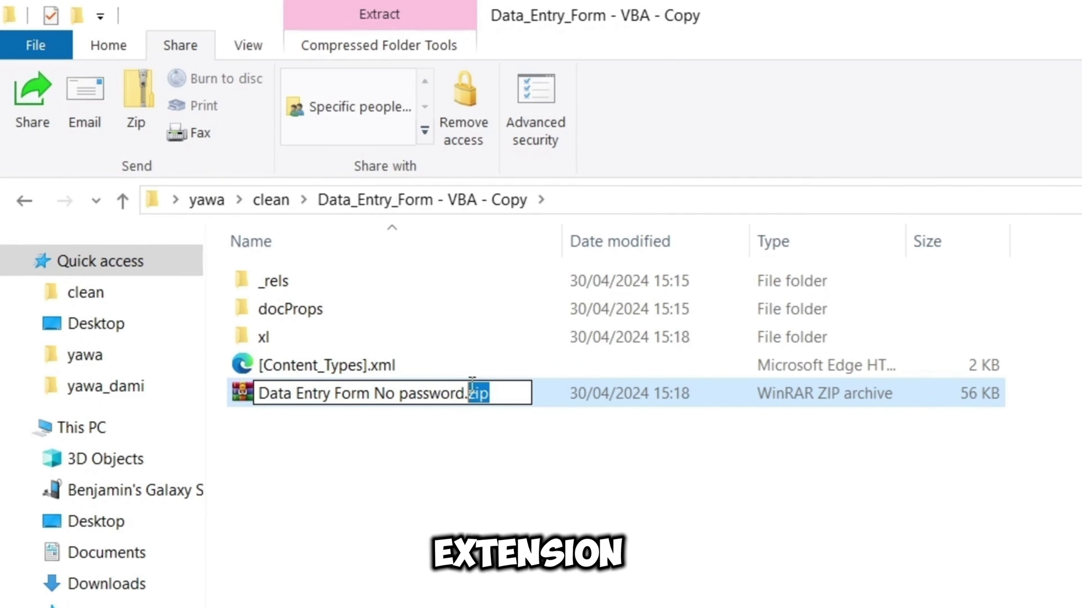
text(xl)
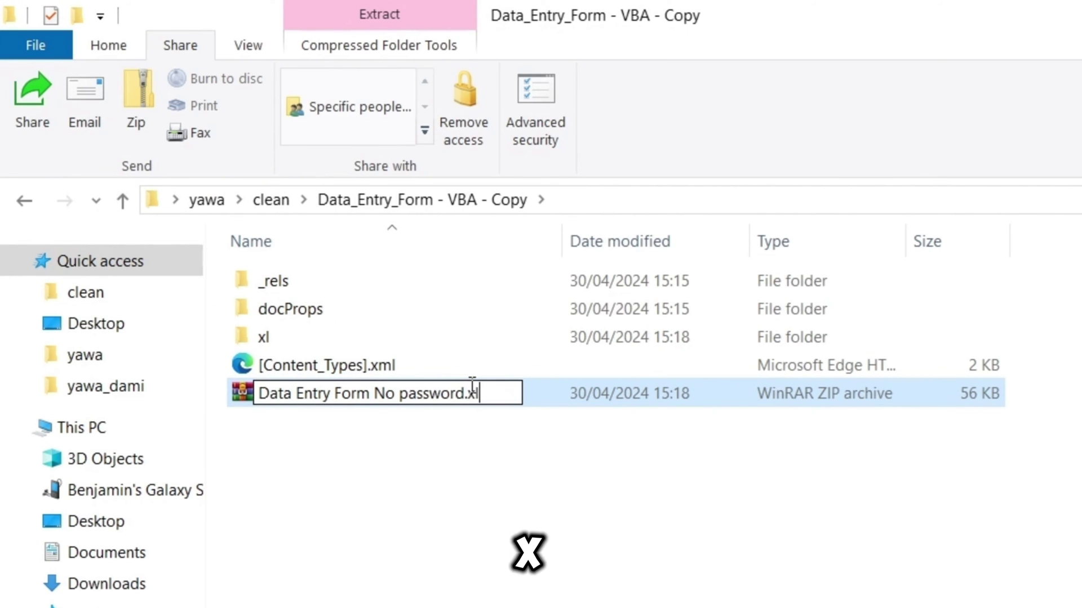
text(sm)
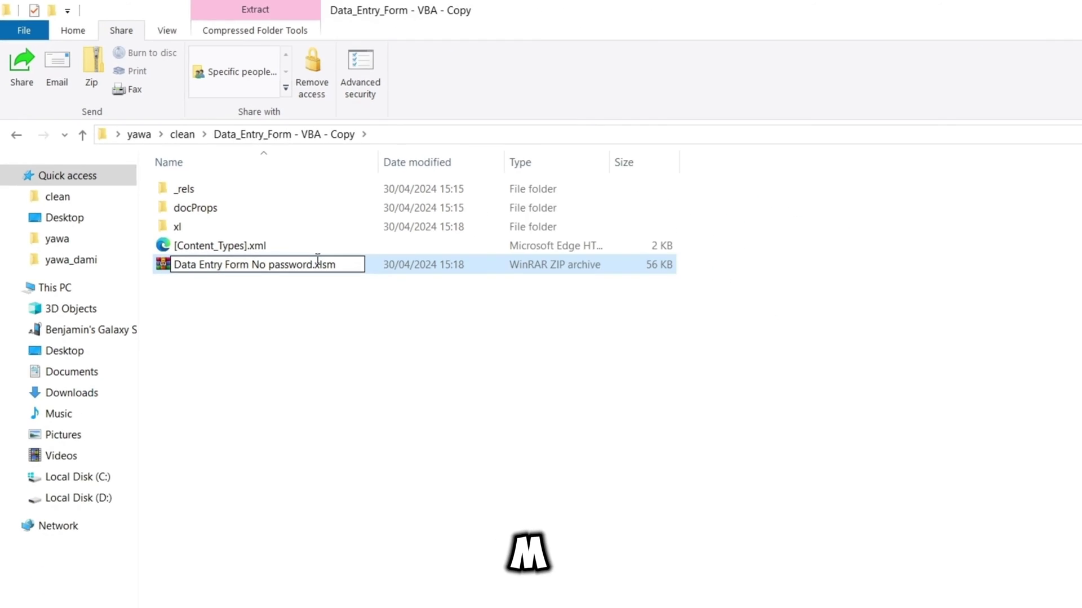
key(Return)
key(Return)
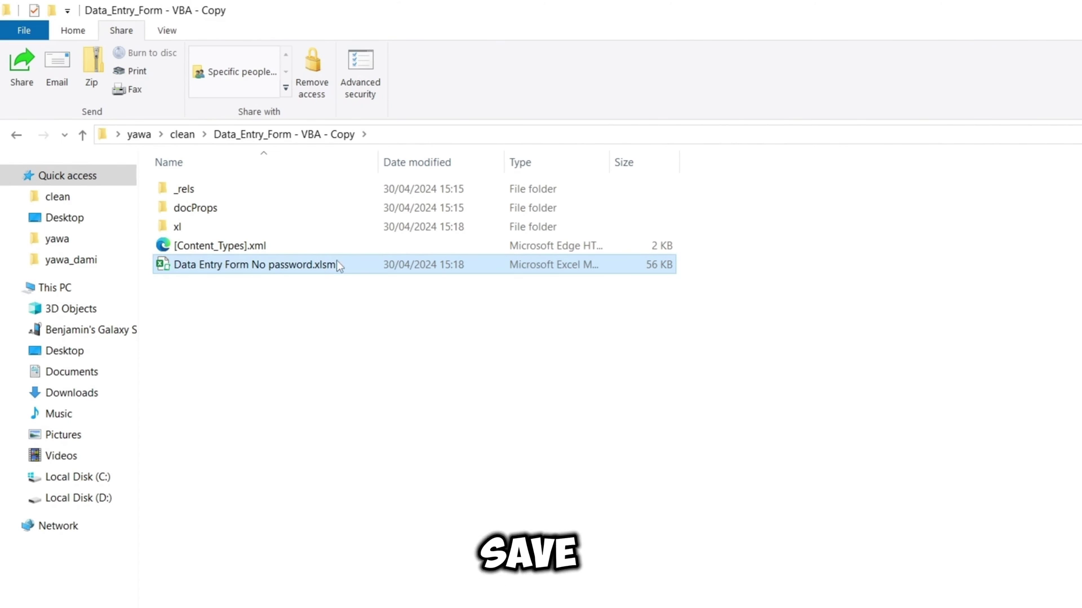
double_click(320, 266)
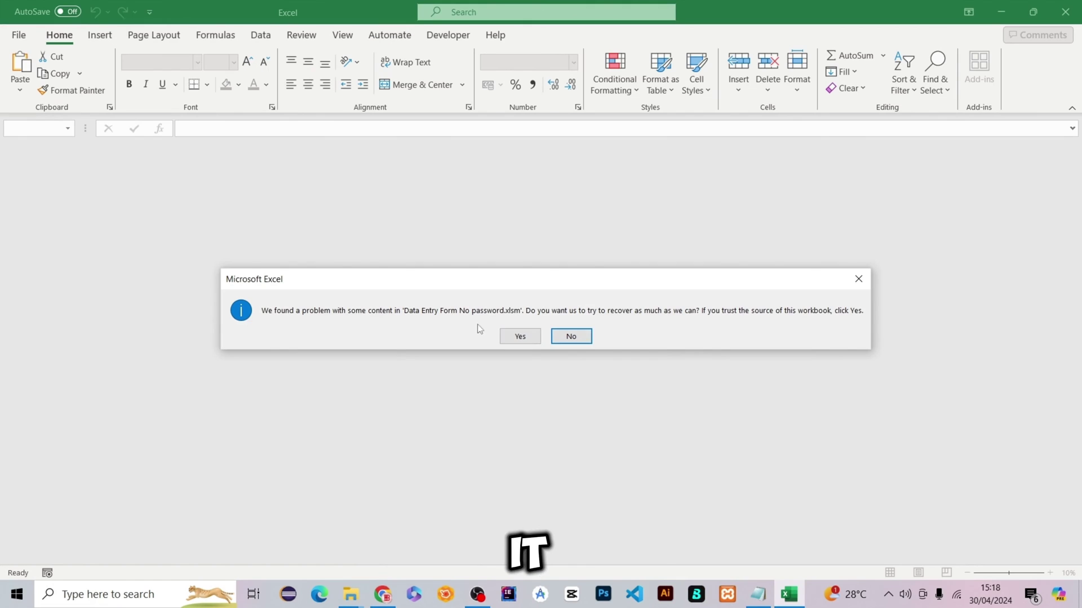
Step: Recover the workbook's content, enable macros, and load it despite the invalid VBA key
click(516, 335)
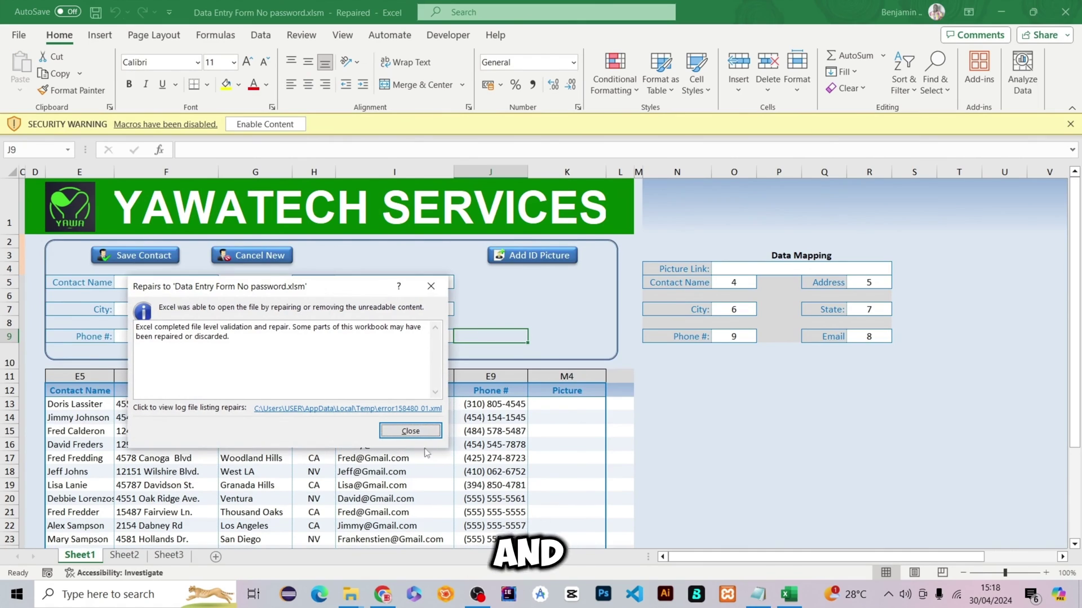
click(416, 431)
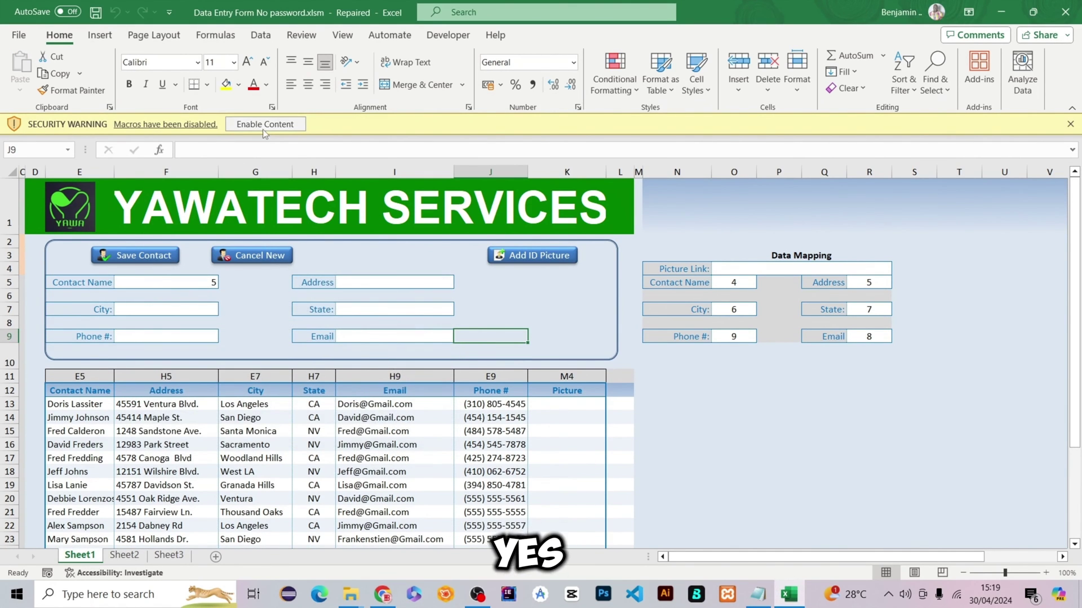
click(264, 123)
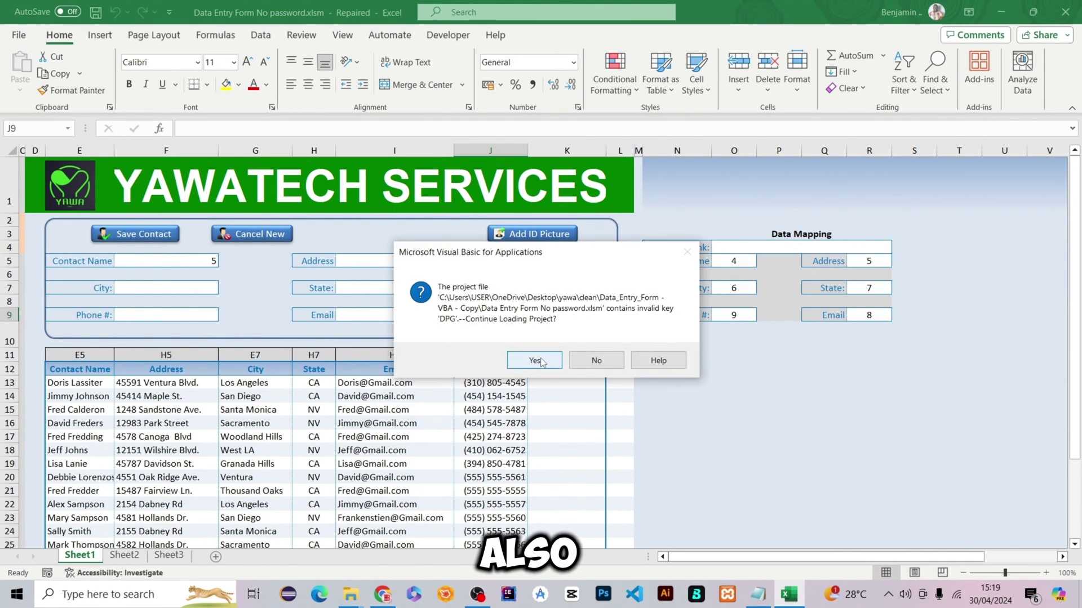
click(535, 360)
click(498, 409)
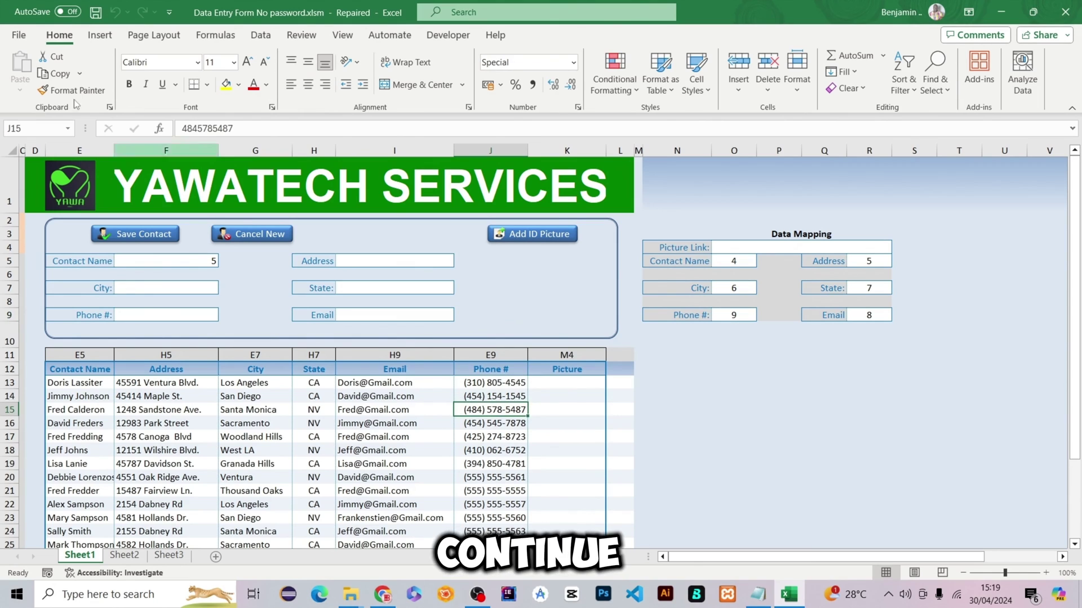
Step: Launch Visual Basic from the Developer tab, dismissing the 'Unexpected error (40230)' message twice
click(390, 35)
click(448, 35)
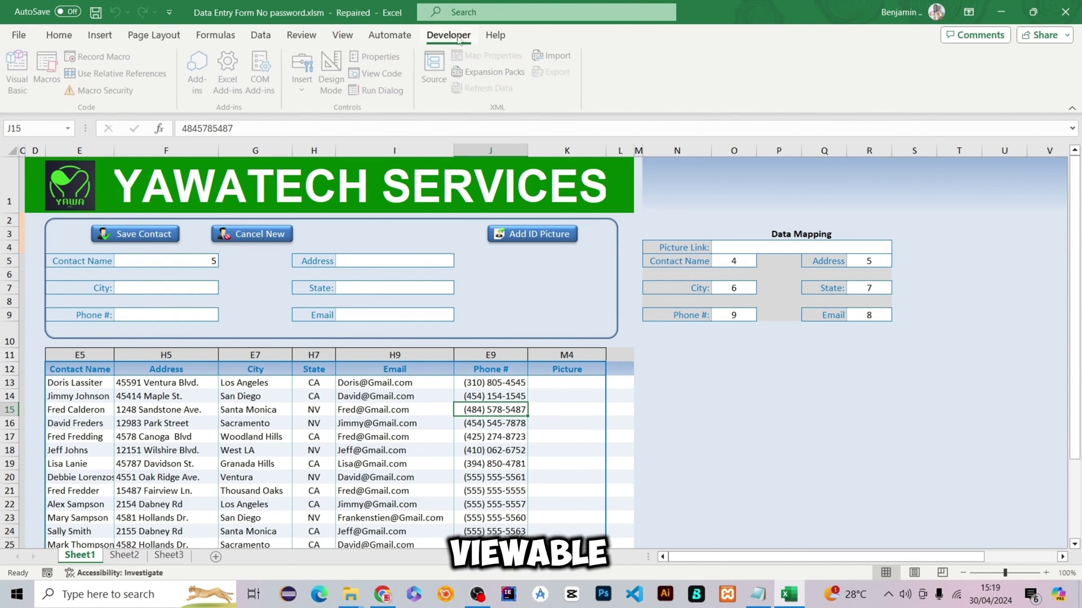
click(22, 88)
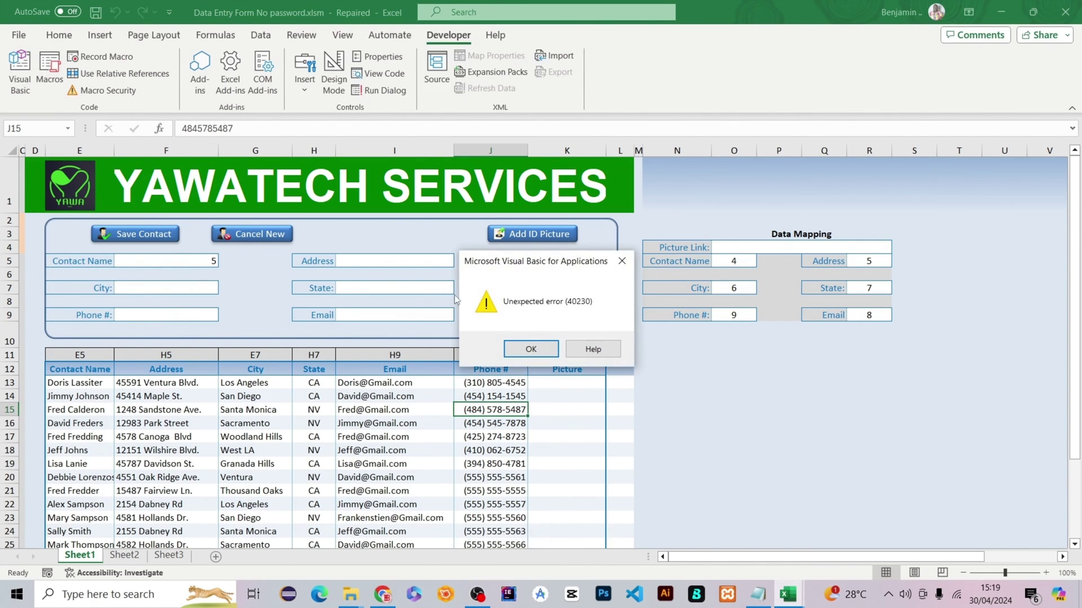
click(530, 349)
click(530, 349)
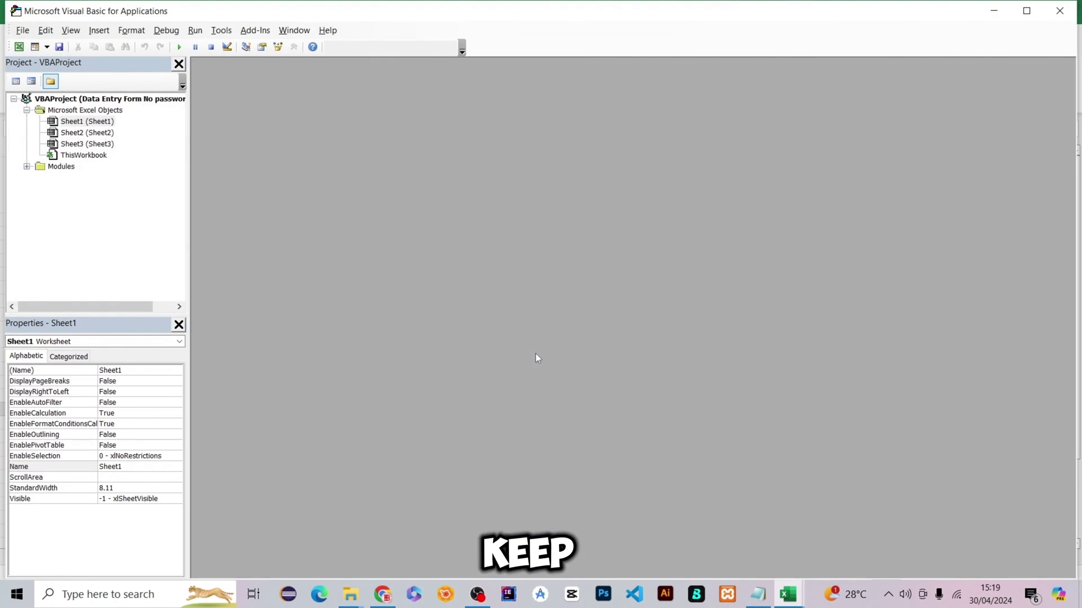
Step: Uncheck 'Lock project for viewing' in VBAProject Properties, then close the VBA editor
click(26, 167)
click(79, 179)
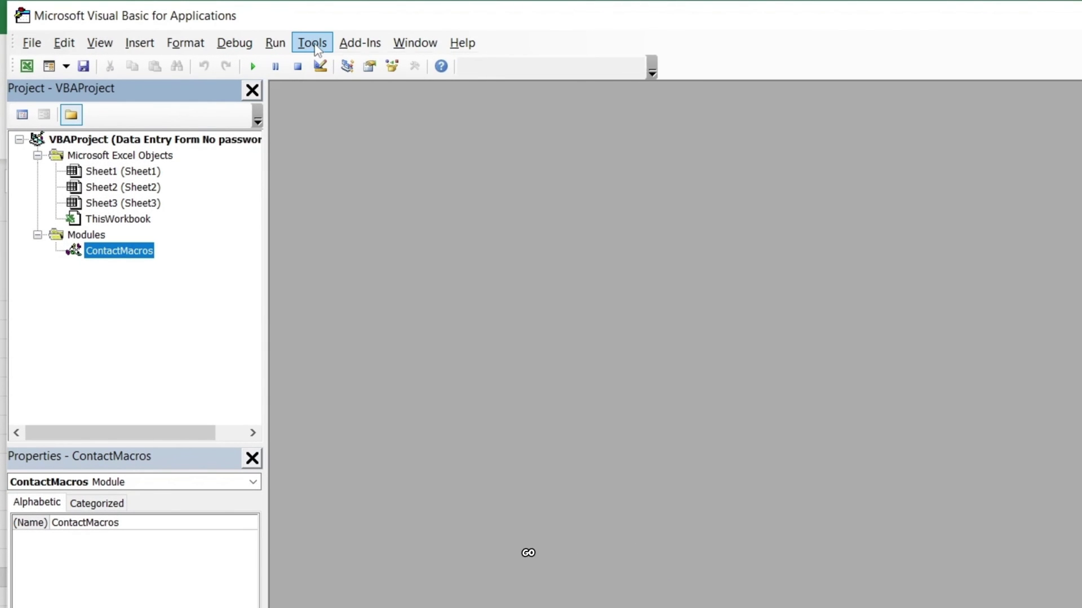
click(314, 46)
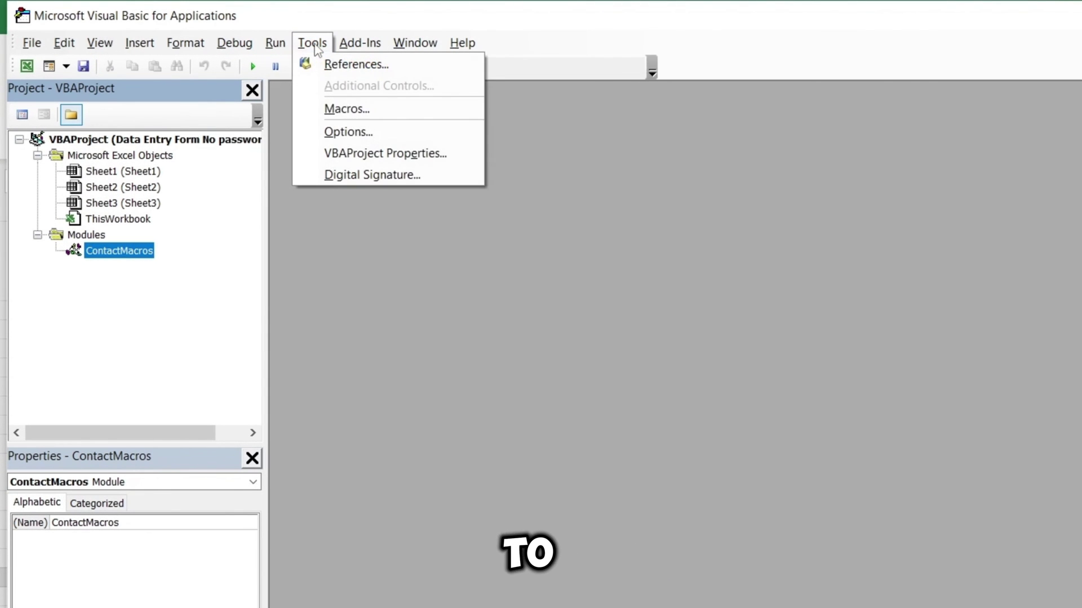
click(385, 153)
click(670, 197)
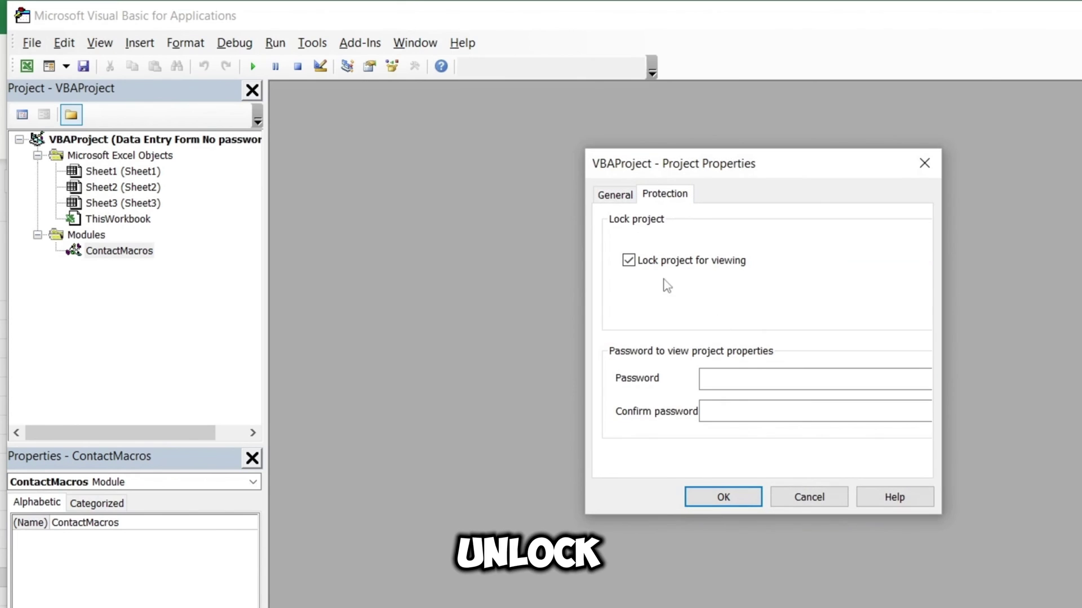
click(628, 260)
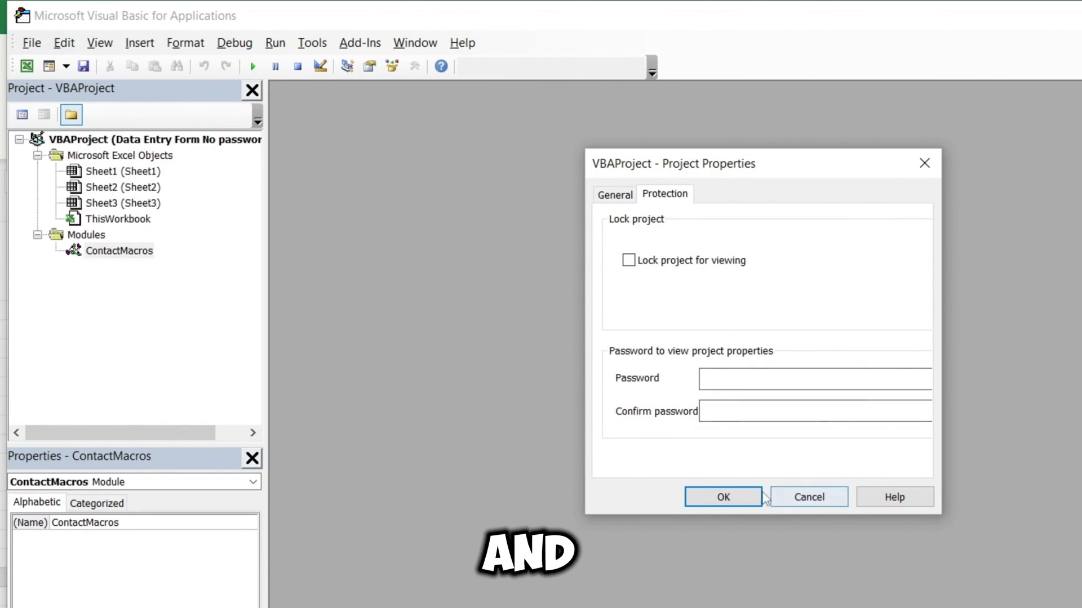
click(723, 497)
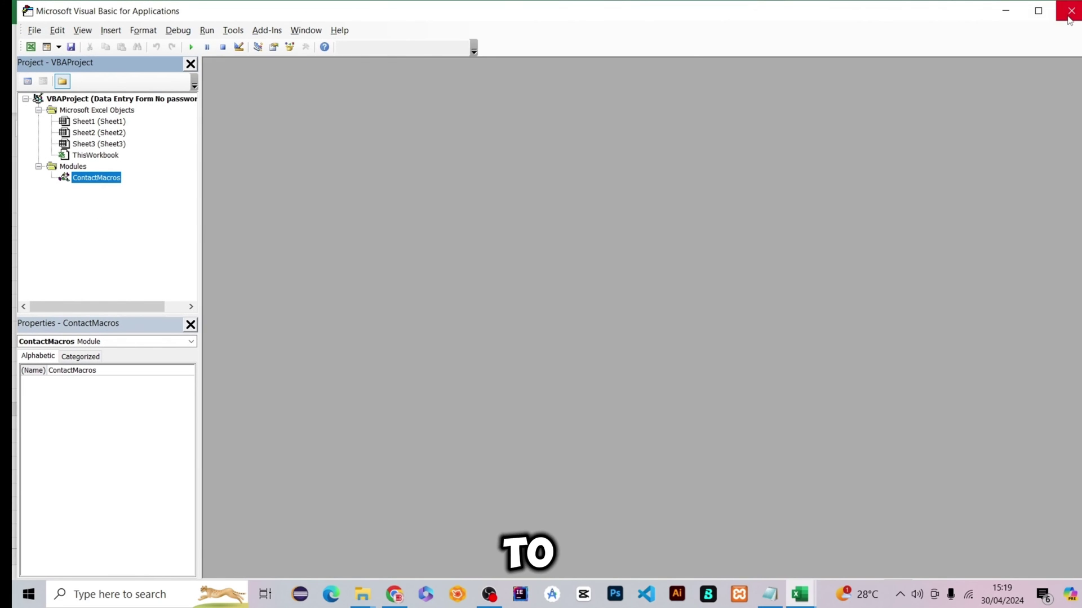
click(1070, 11)
Step: Save changes on closing and replace the existing Data Entry Form No password.xlsm
click(1074, 11)
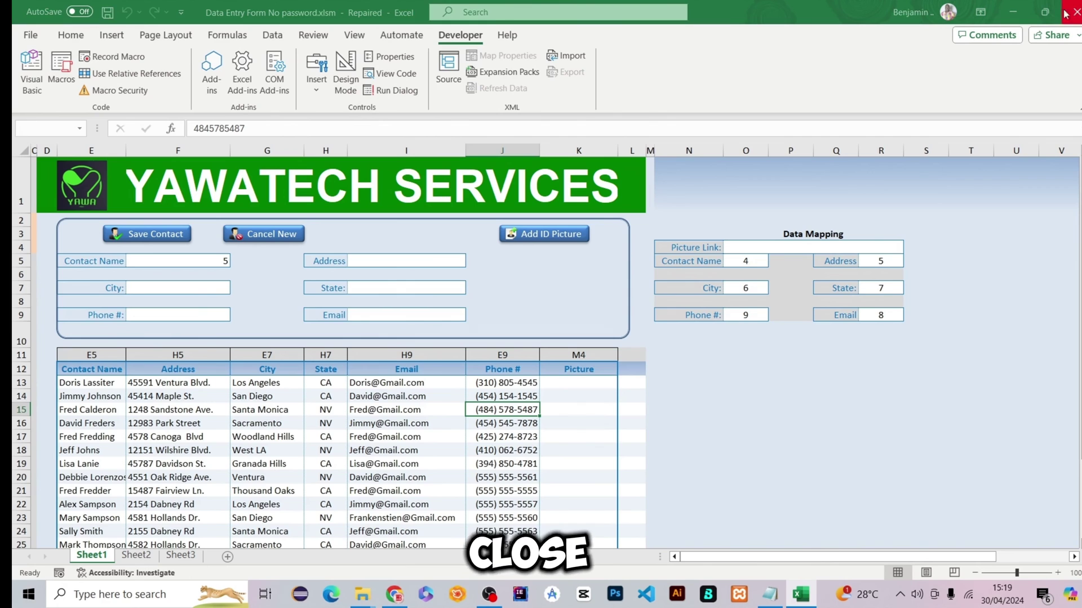
click(524, 318)
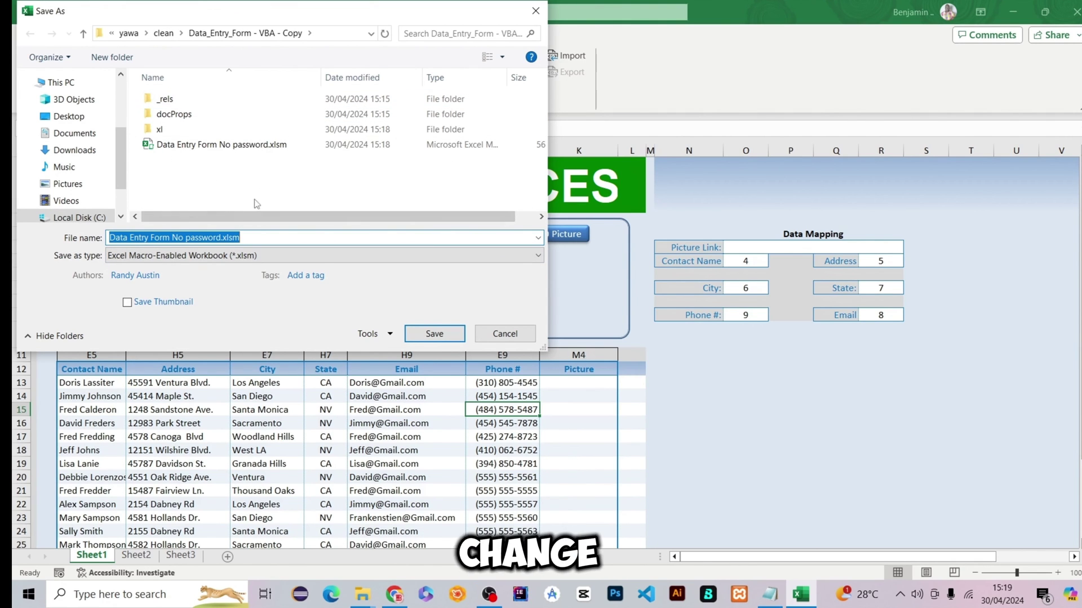
click(434, 333)
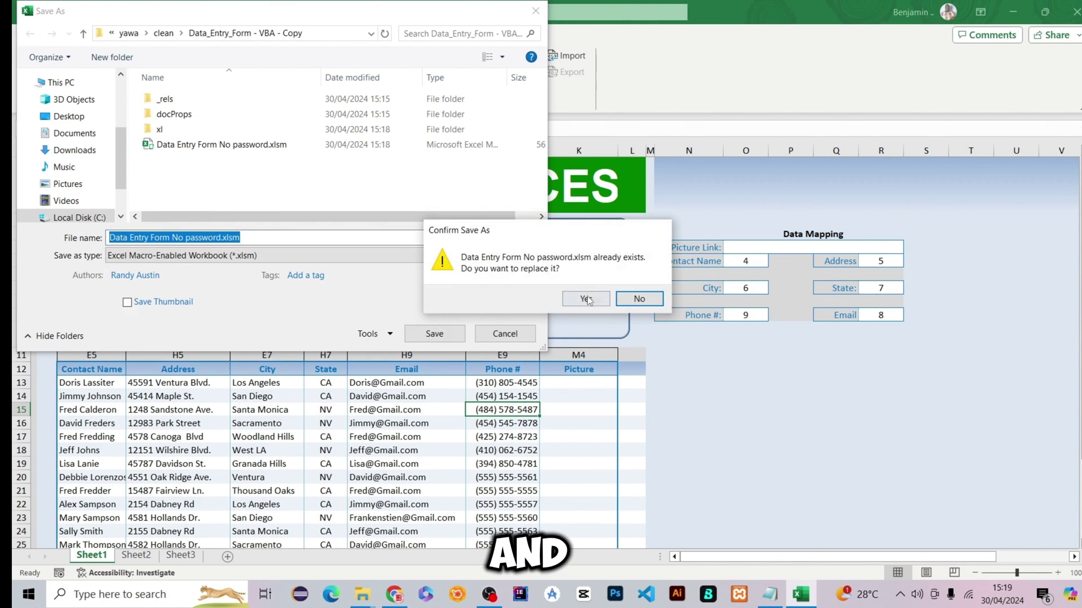
click(586, 299)
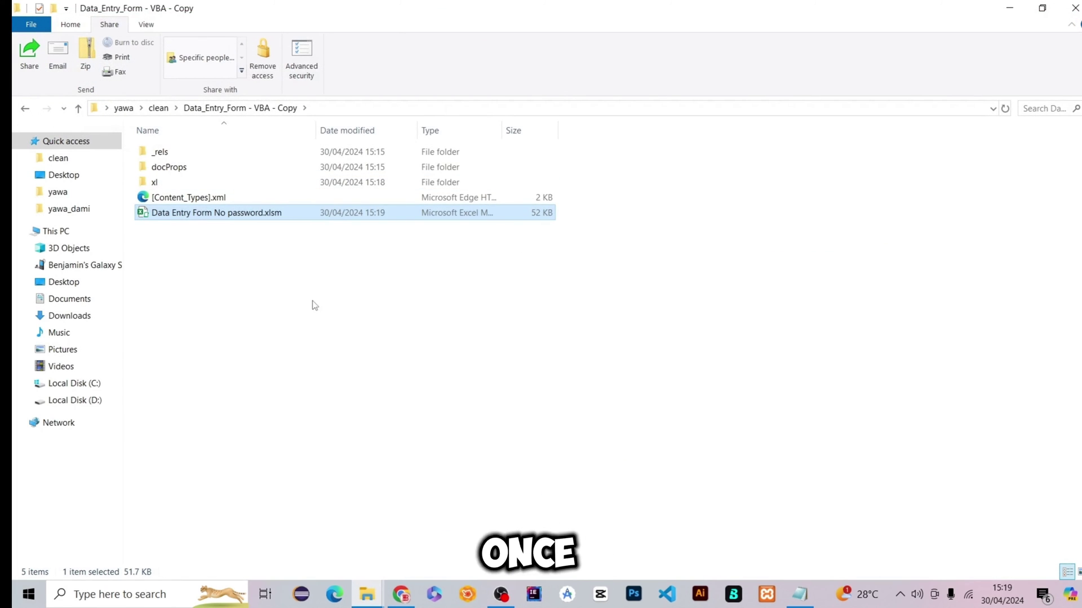
double_click(263, 215)
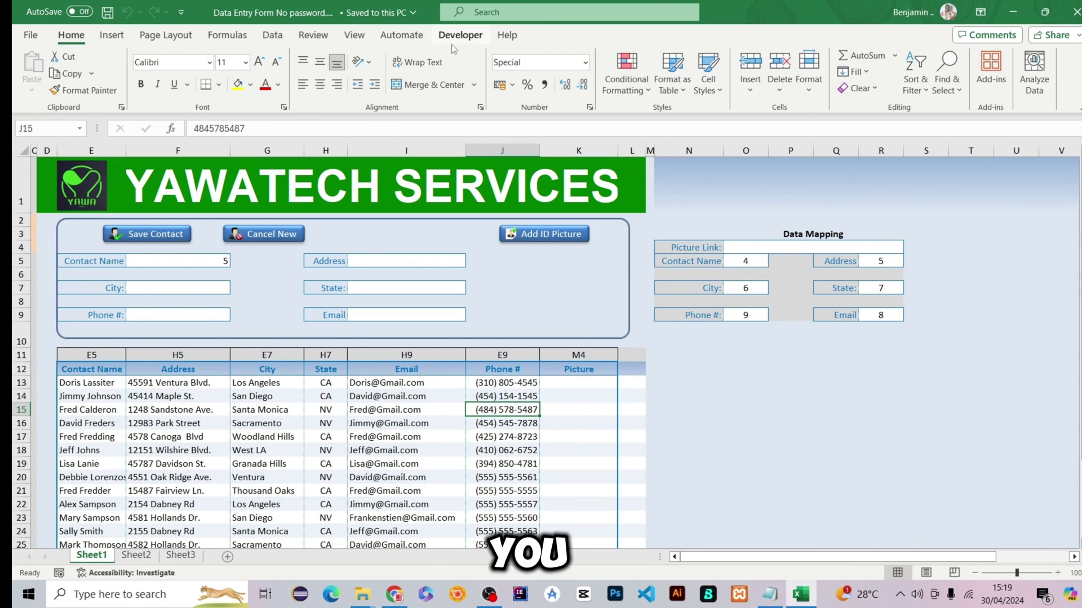
click(454, 36)
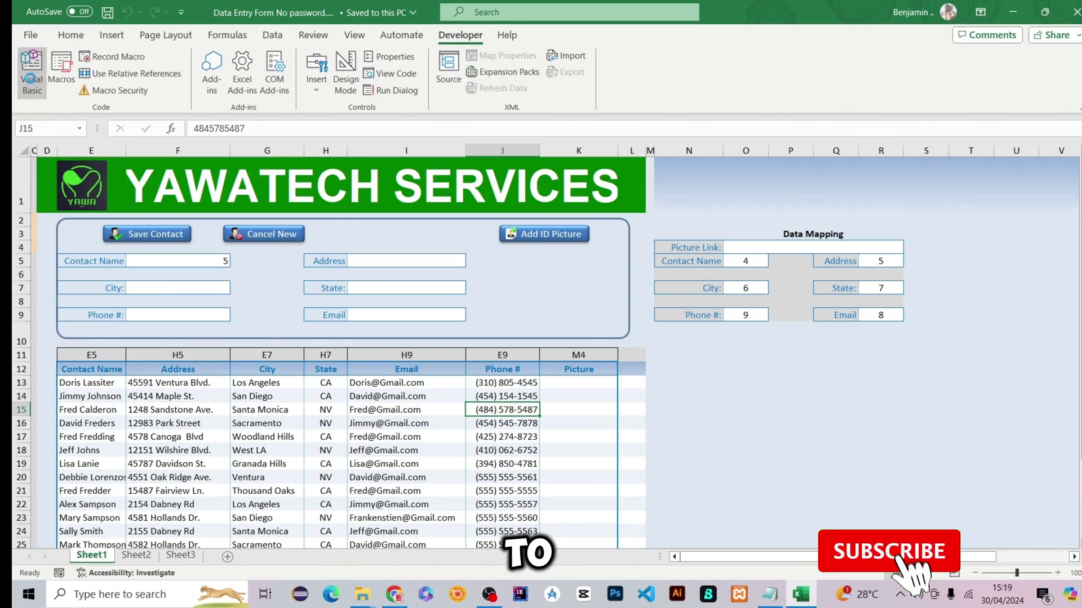
click(31, 79)
scroll(785, 266, down, 8)
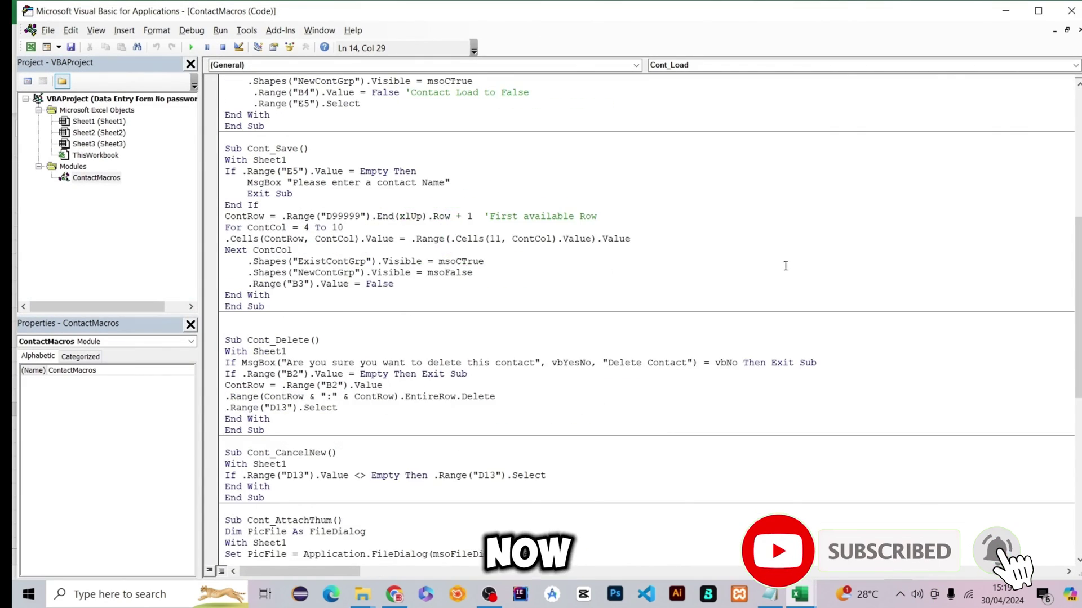
scroll(785, 266, up, 2)
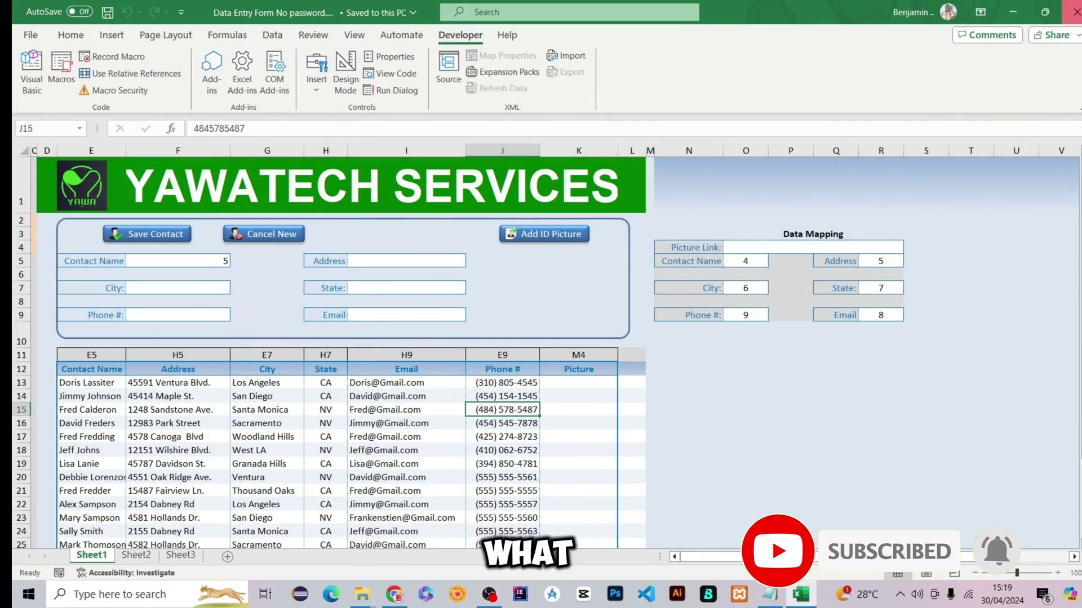
click(1073, 12)
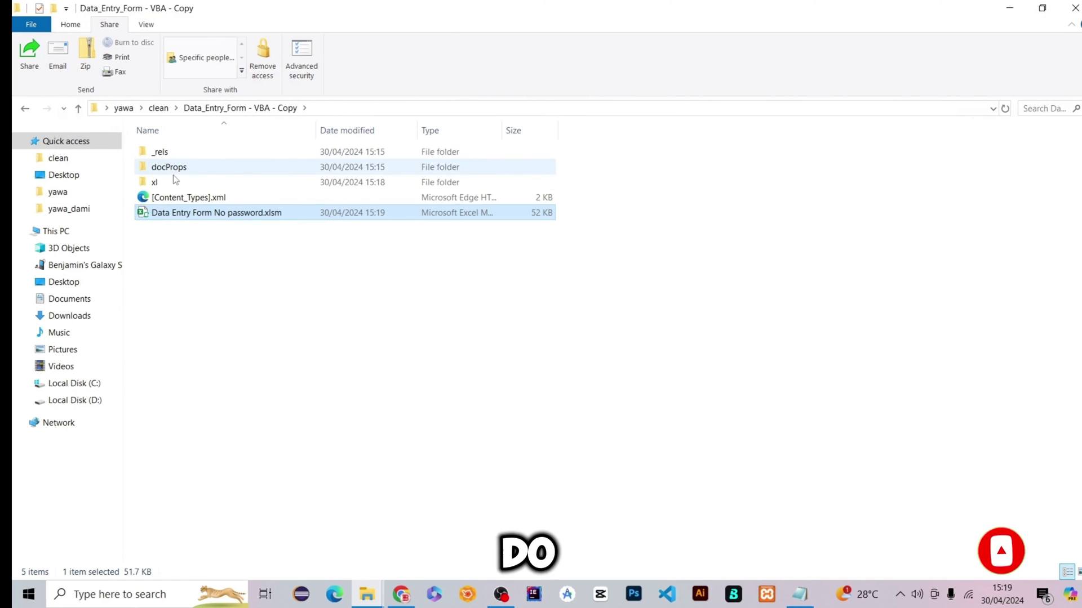
Step: In the clean folder, delete Data_Entry_Form - VBA.xlsm, the Copy.zip archive and the Copy folder
click(24, 107)
click(180, 197)
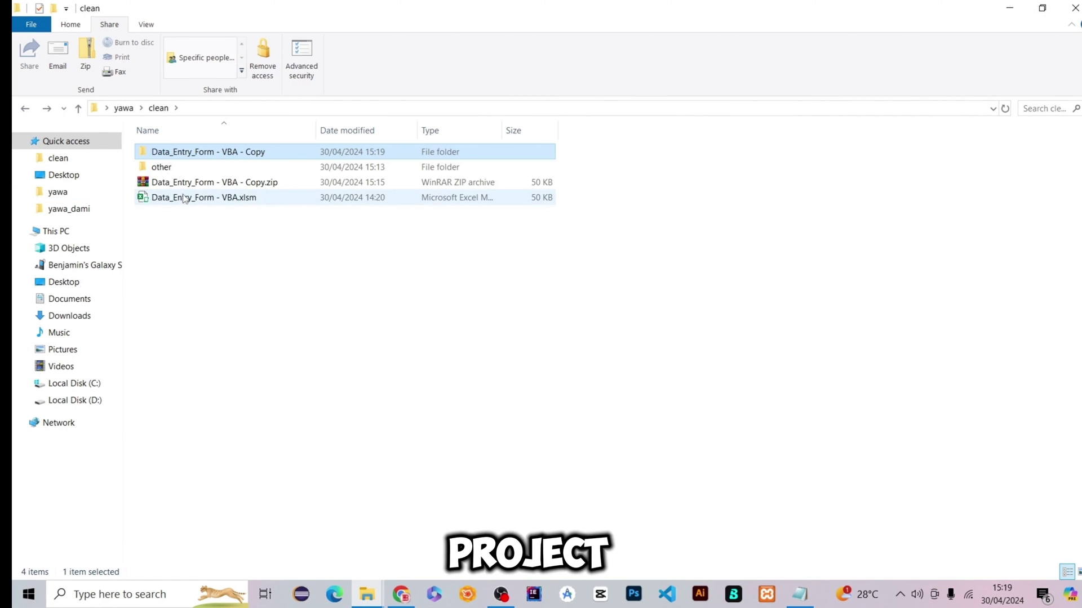
ctrl+click(197, 166)
click(204, 157)
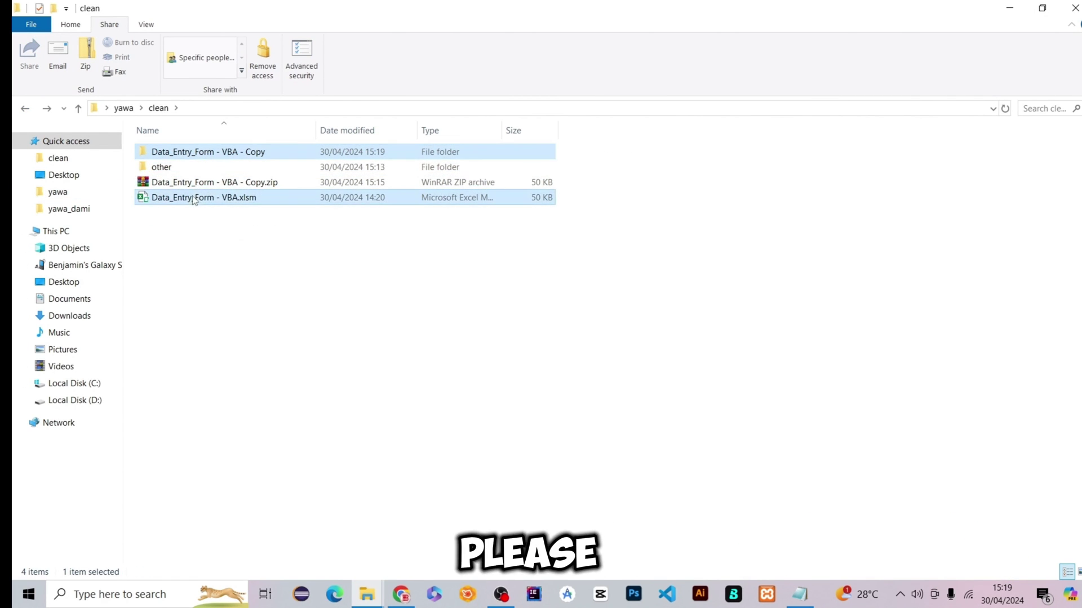
ctrl+click(195, 183)
click(195, 183)
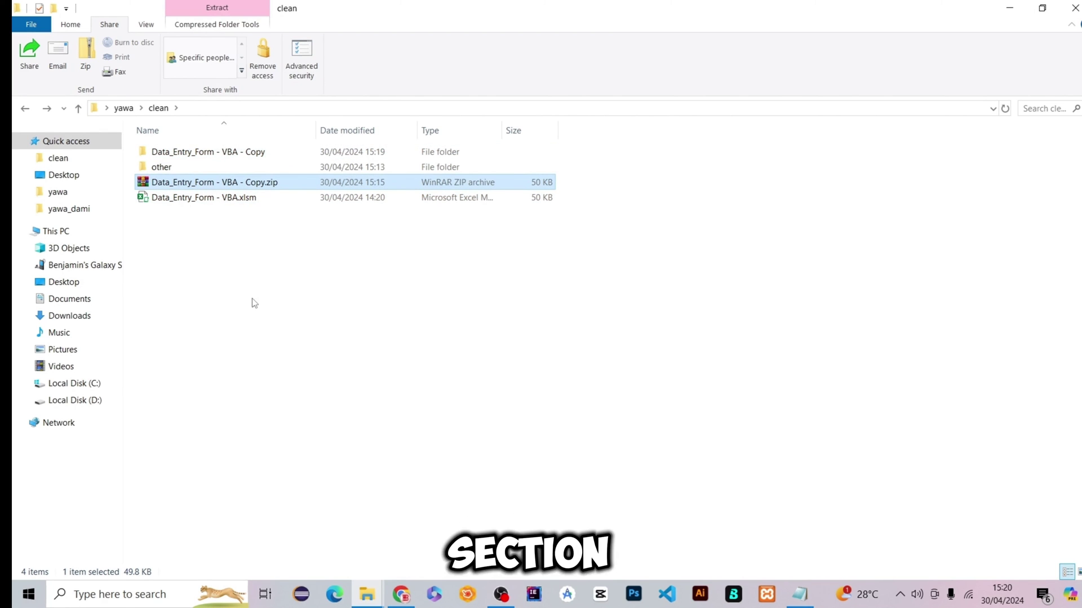
ctrl+click(188, 197)
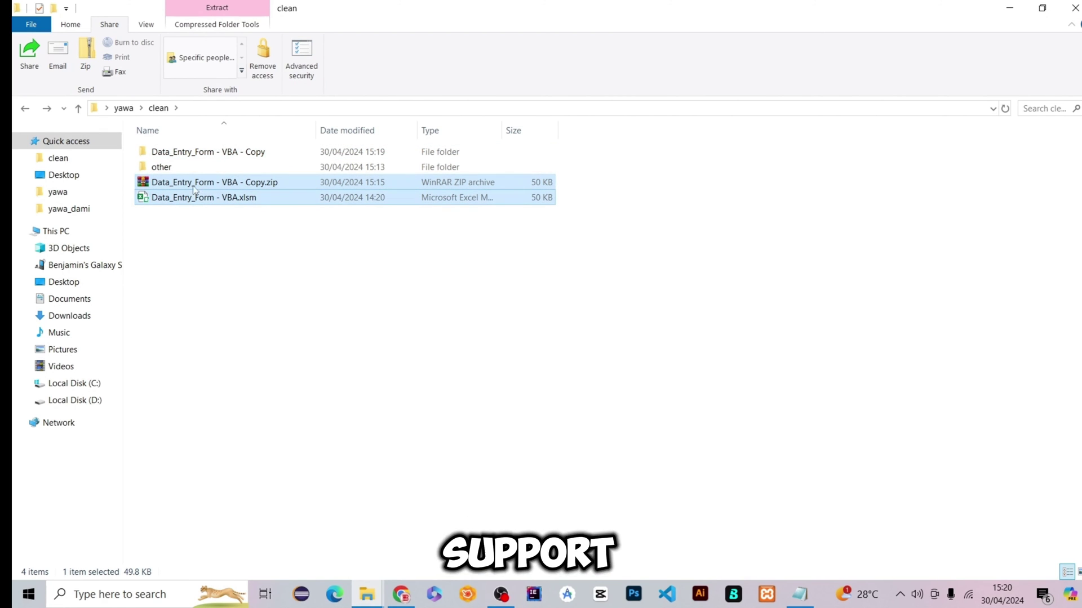
ctrl+click(206, 158)
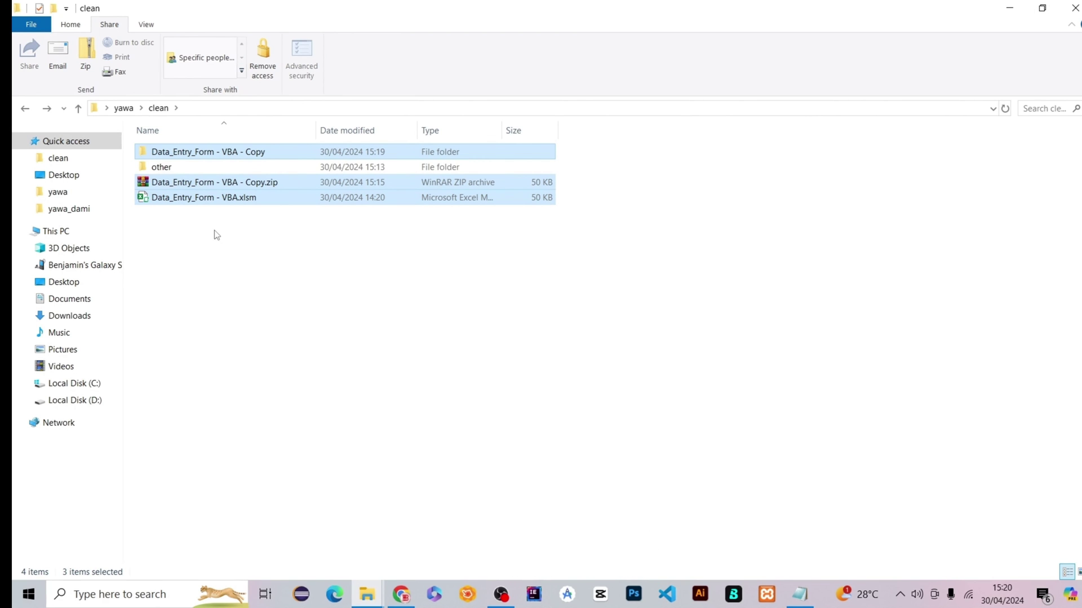
key(Delete)
Step: Open Data_Entry_Form.xlsm from the other folder in Excel
double_click(184, 154)
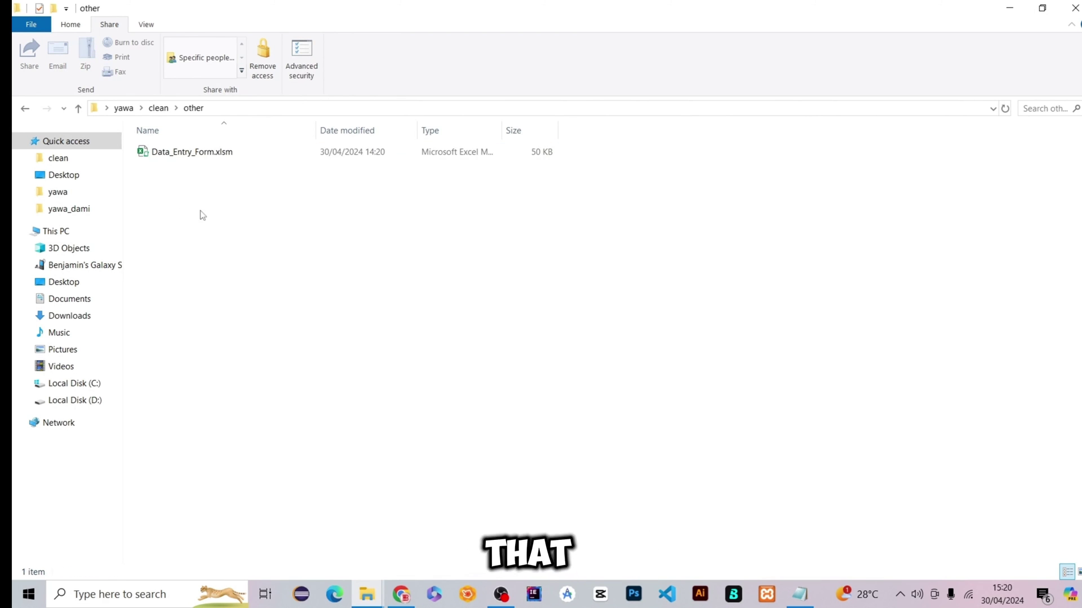
click(198, 157)
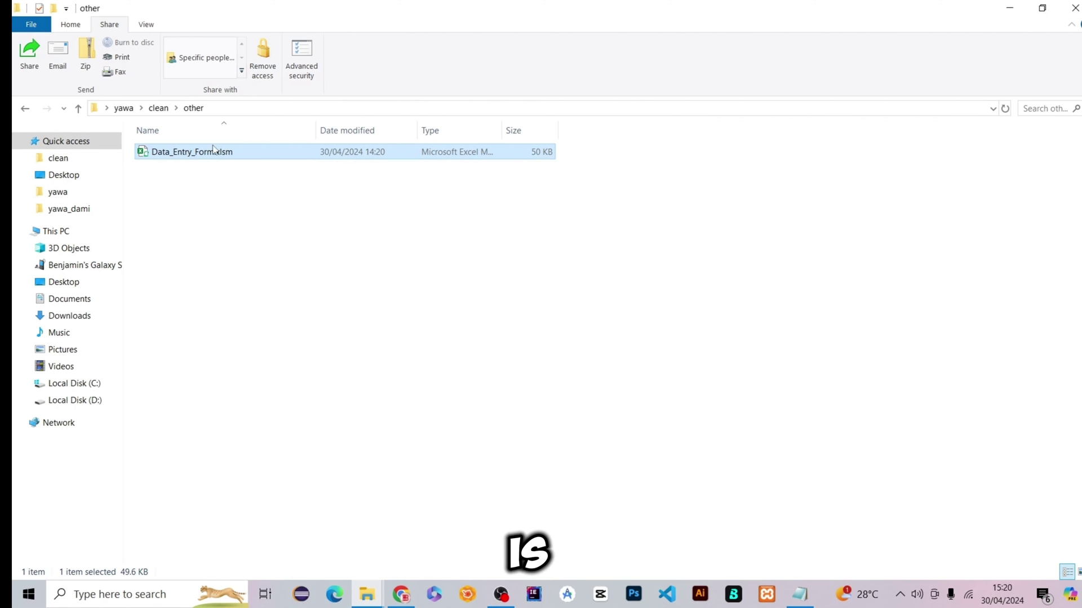
double_click(214, 158)
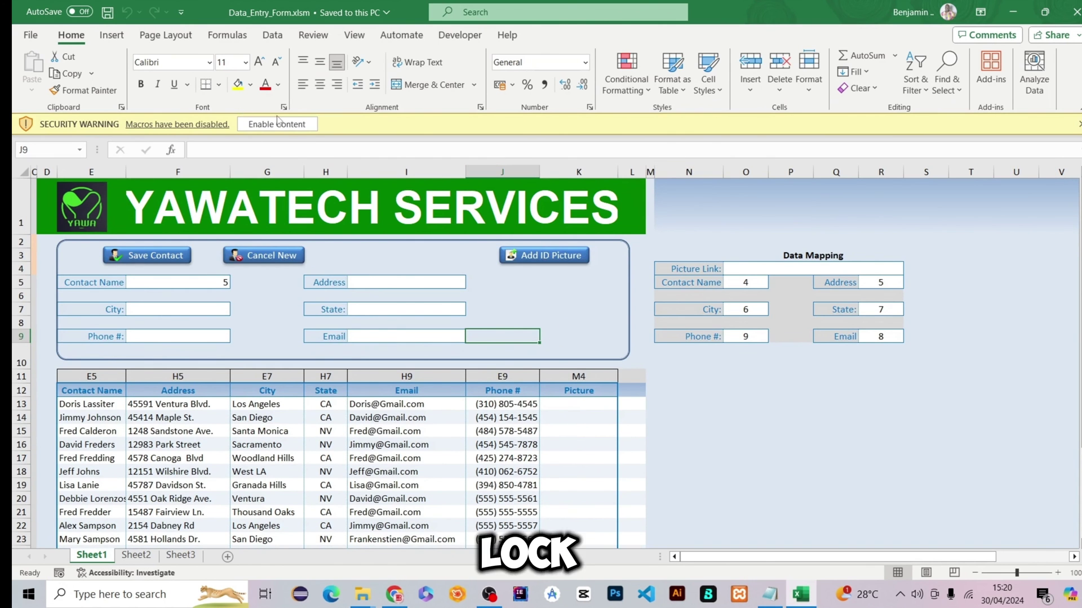
Step: Enable macros, then re-save Data_Entry_Form.xlsm over itself with an open password set in General Options
click(276, 124)
click(30, 34)
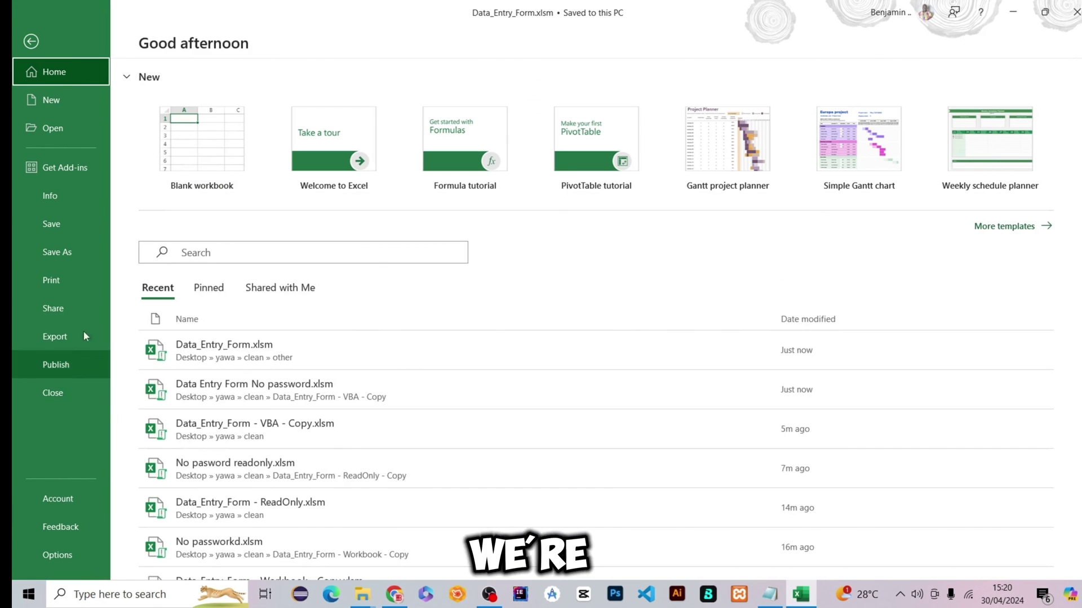
click(62, 251)
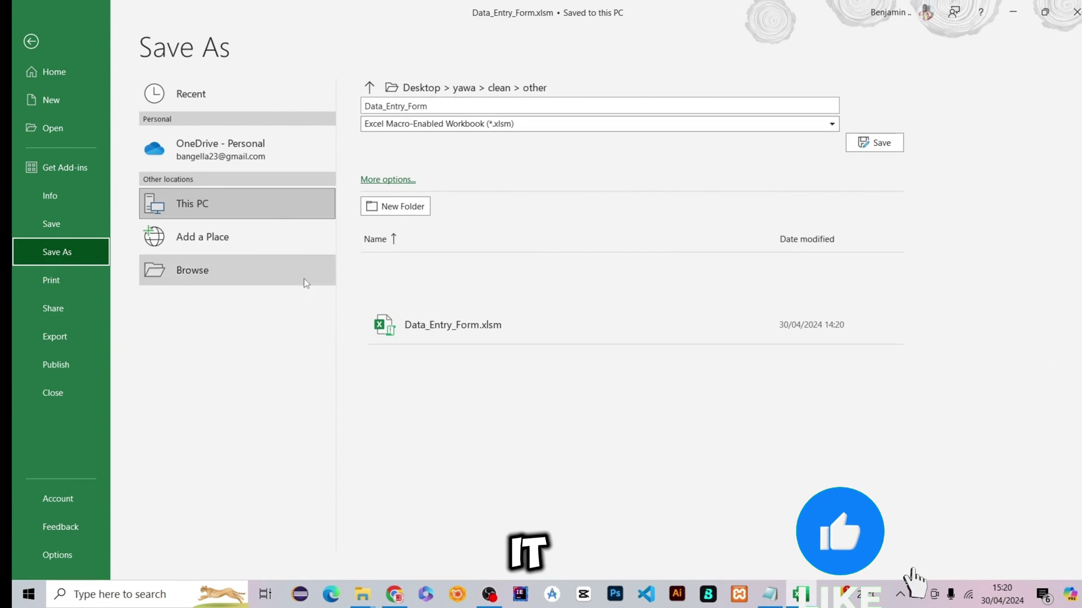
click(389, 179)
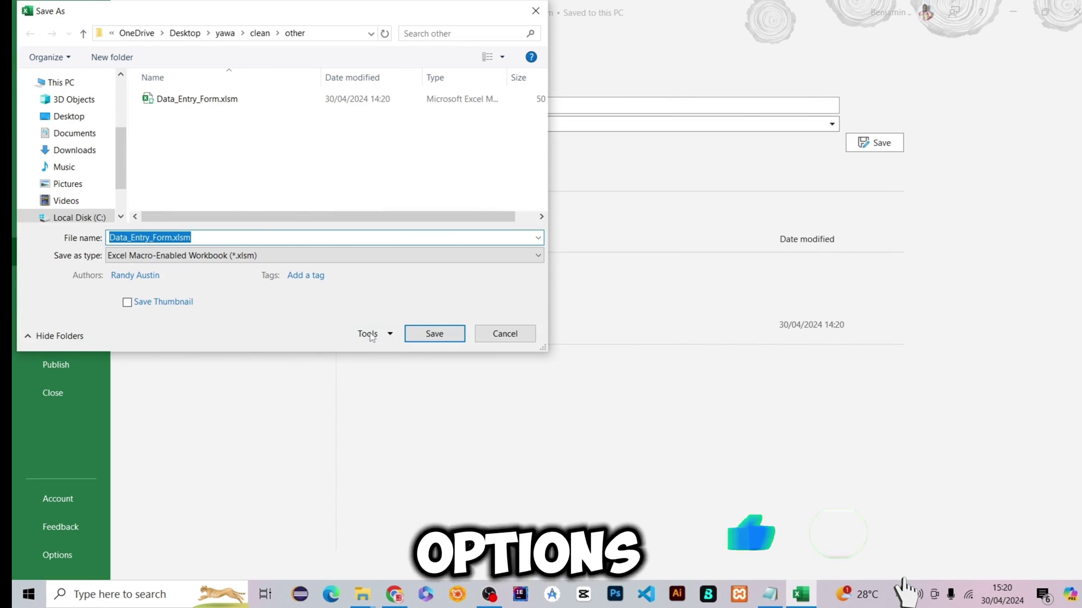
click(370, 334)
click(411, 374)
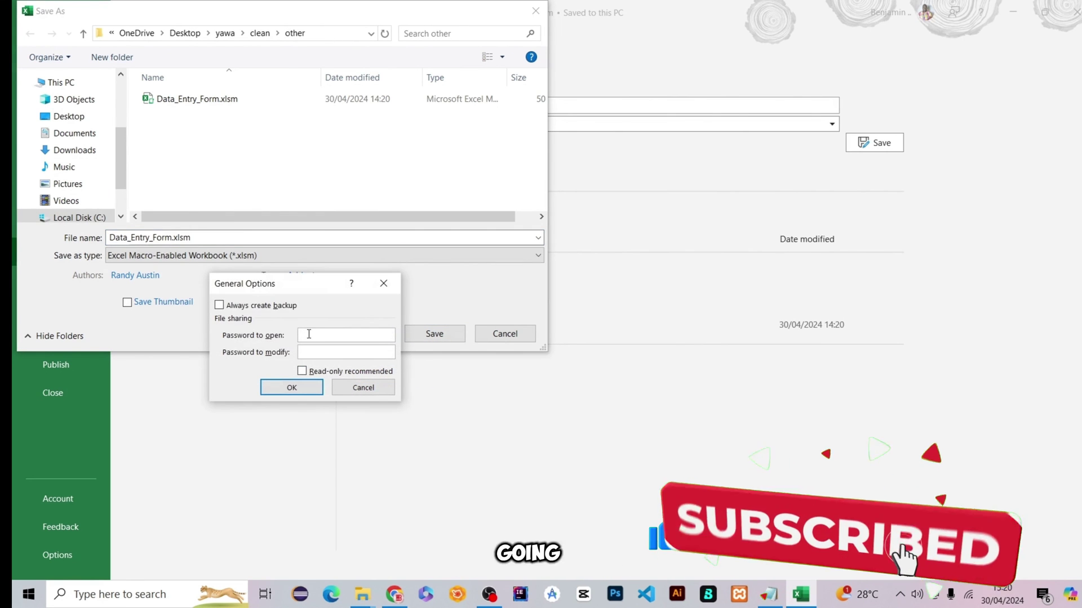
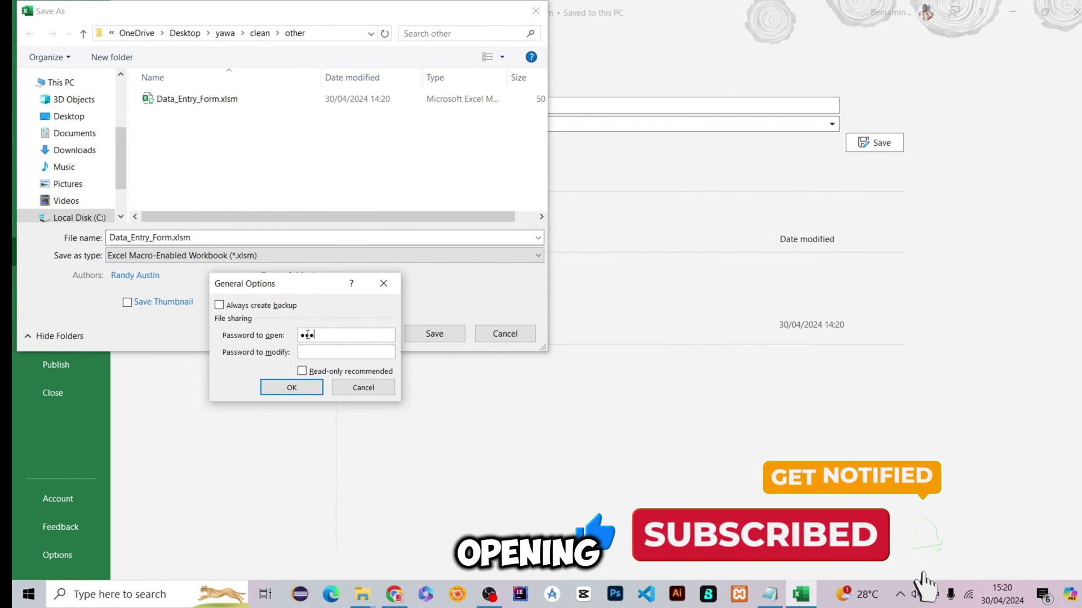
click(291, 388)
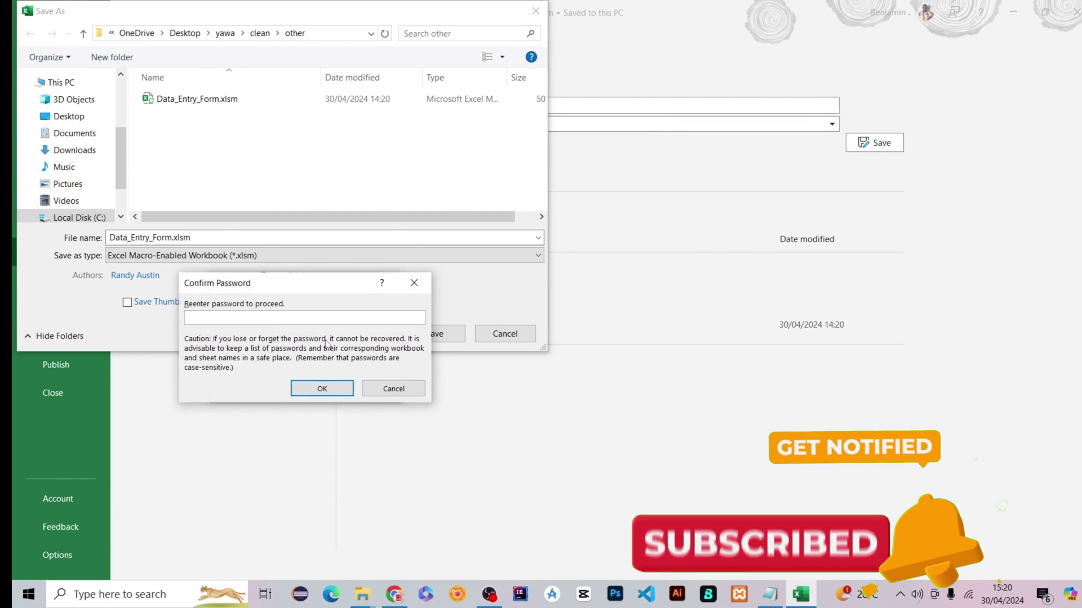
key(Return)
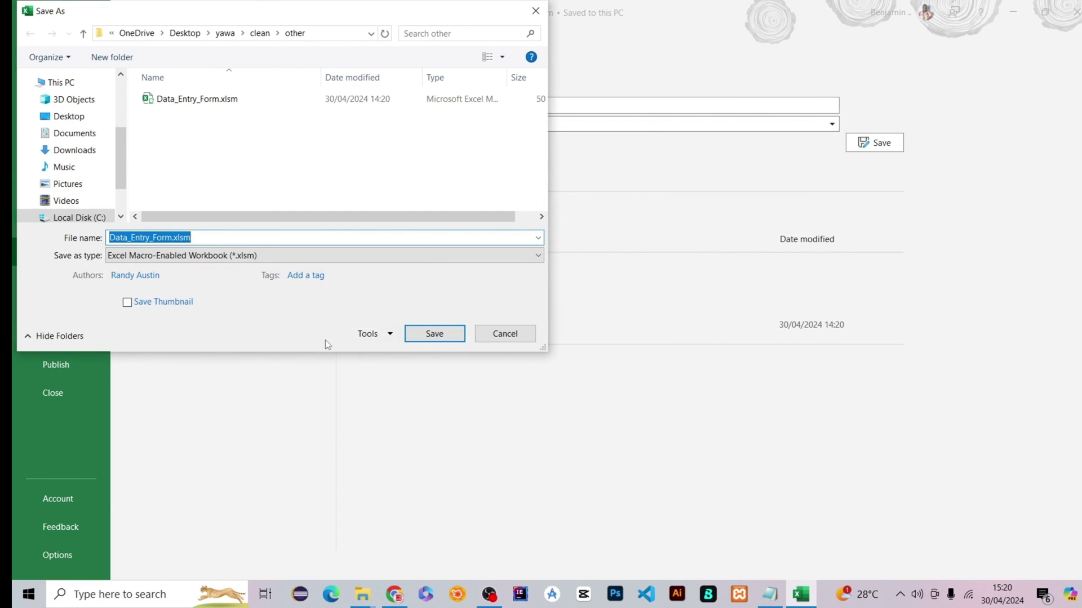
click(440, 335)
click(586, 299)
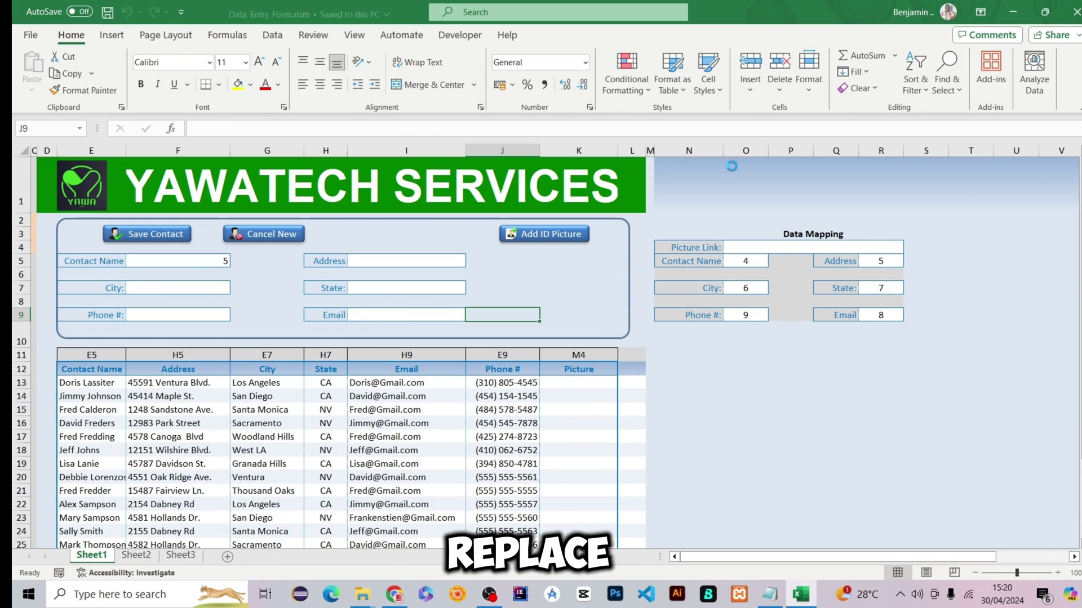
Step: Close and reopen Data_Entry_Form.xlsm, get a wrong password rejected, then open it with the correct one
click(1076, 12)
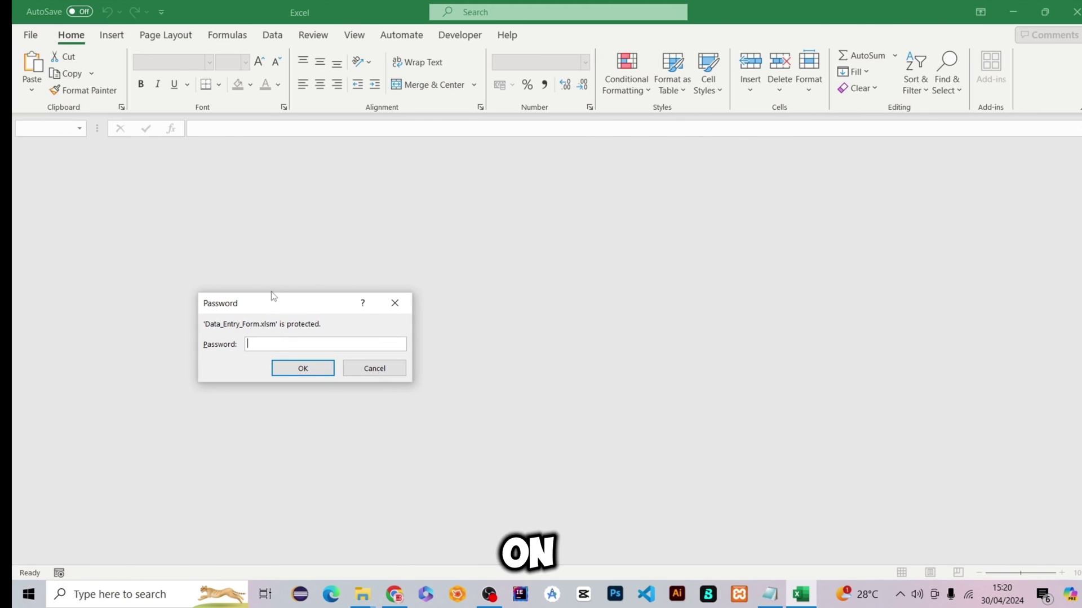
click(297, 367)
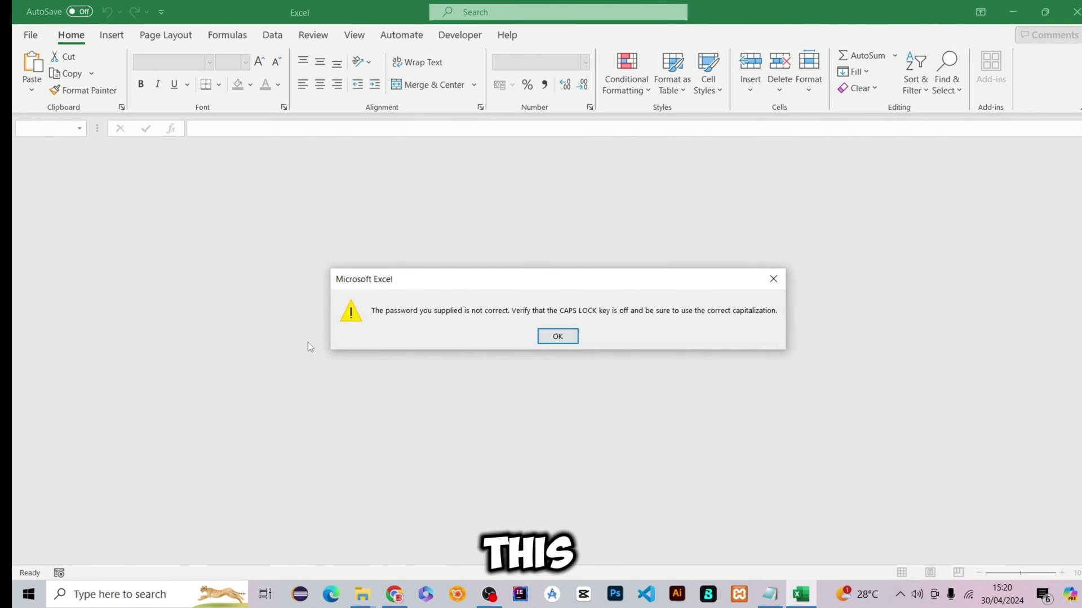
click(552, 337)
click(1076, 11)
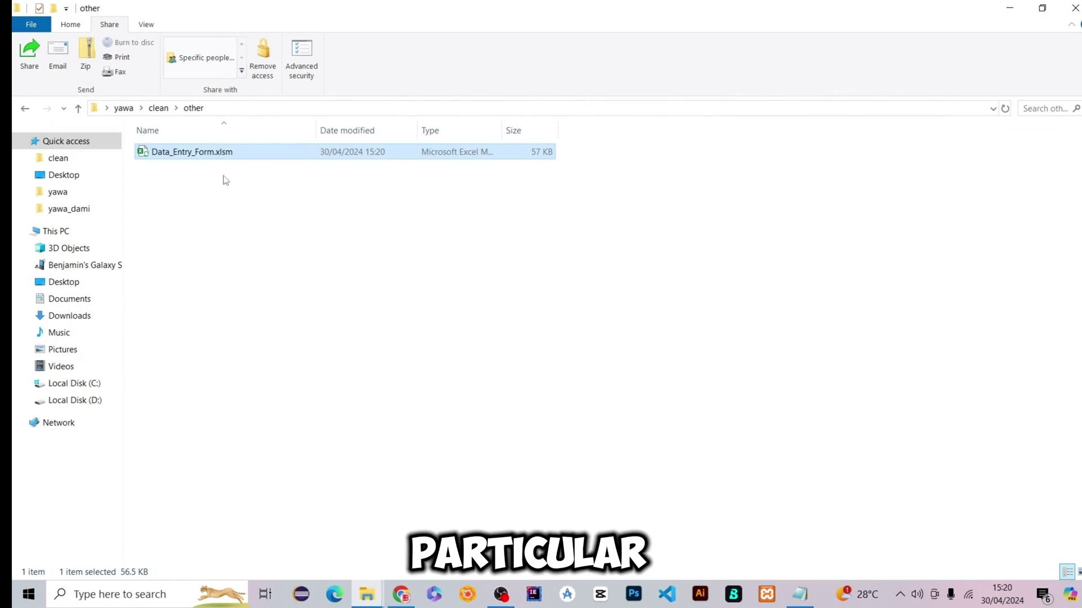
key(Return)
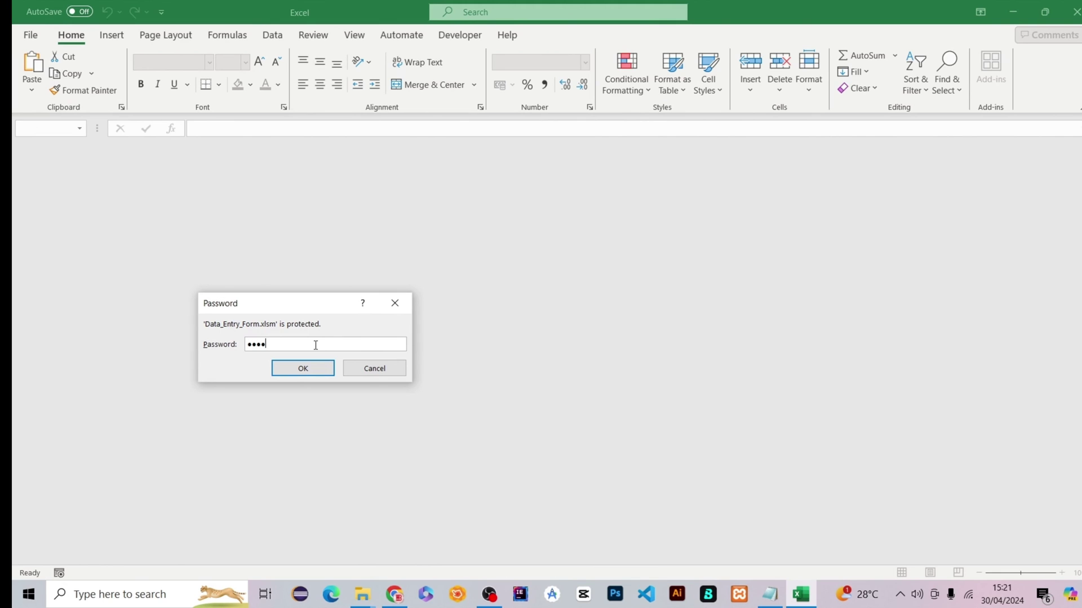
click(303, 368)
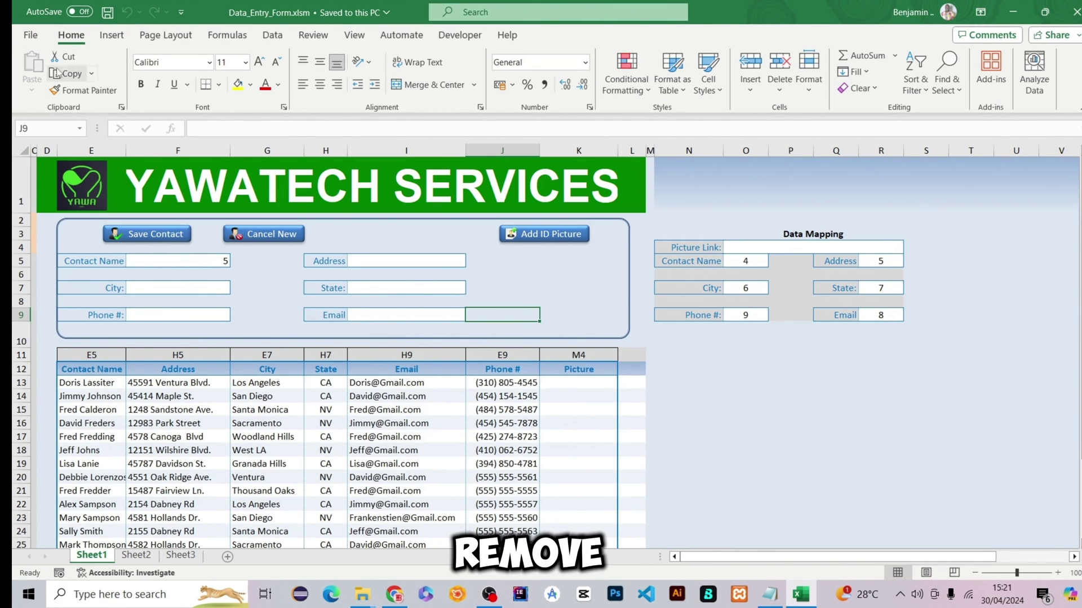
Step: Use File > Info > Protect Current Sheet to set a sheet password and re-enter it to confirm
click(31, 35)
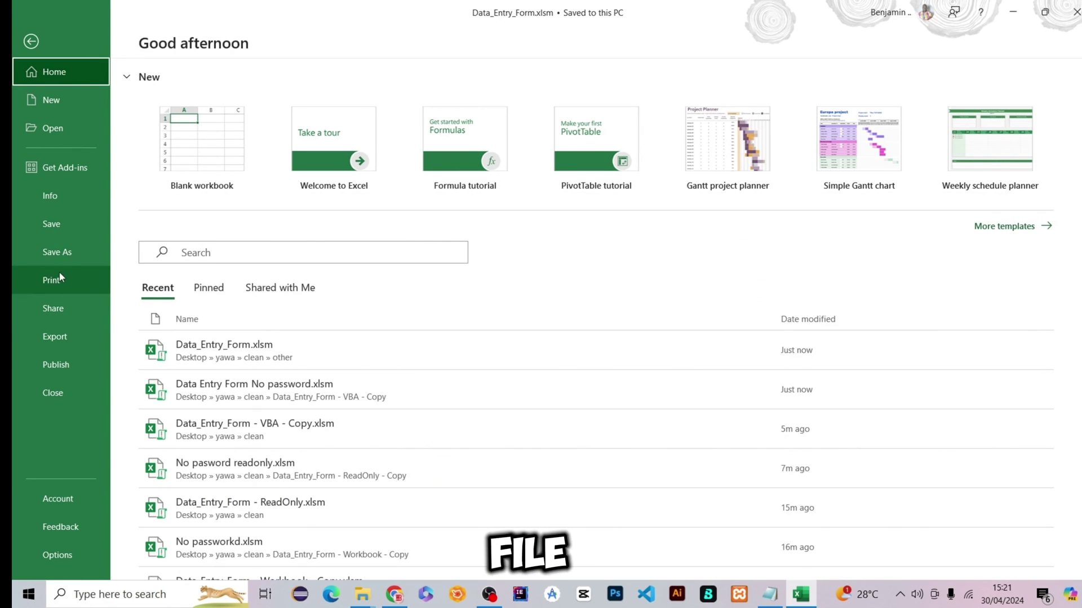
click(54, 192)
click(202, 338)
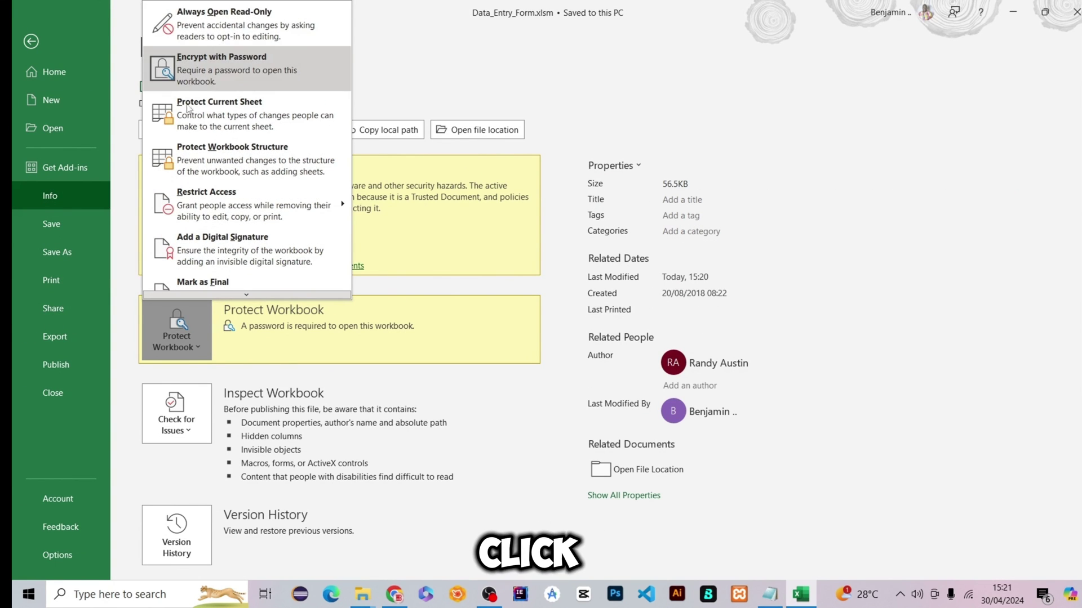
click(213, 115)
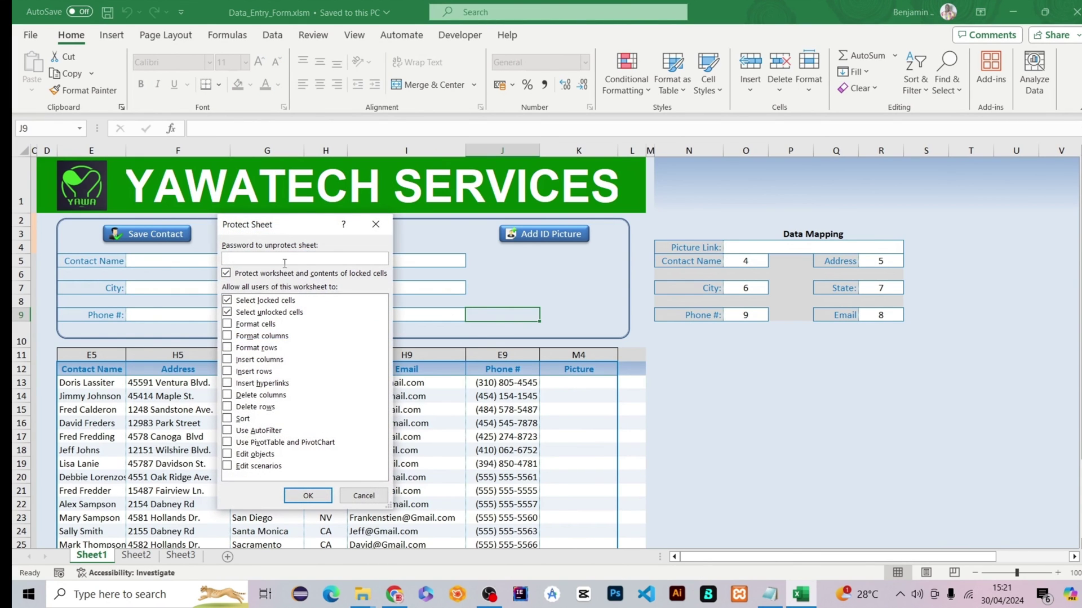
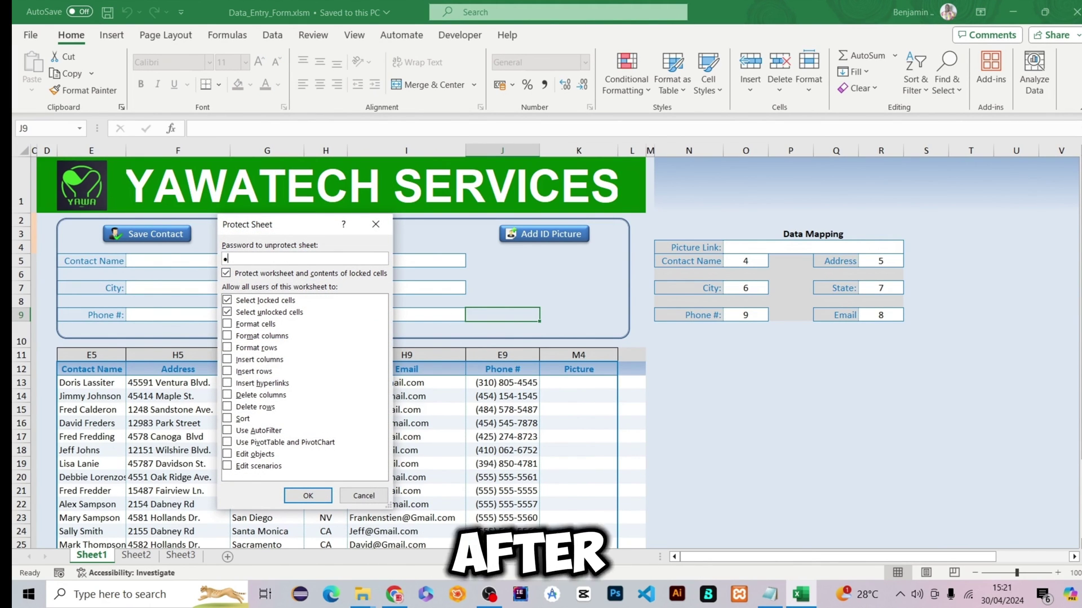
click(308, 495)
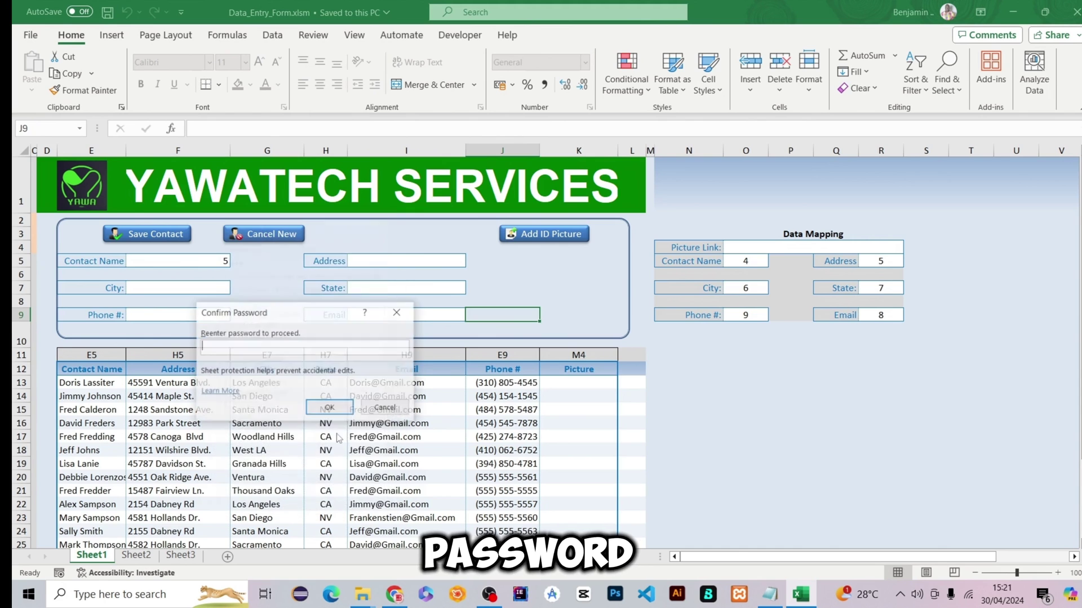
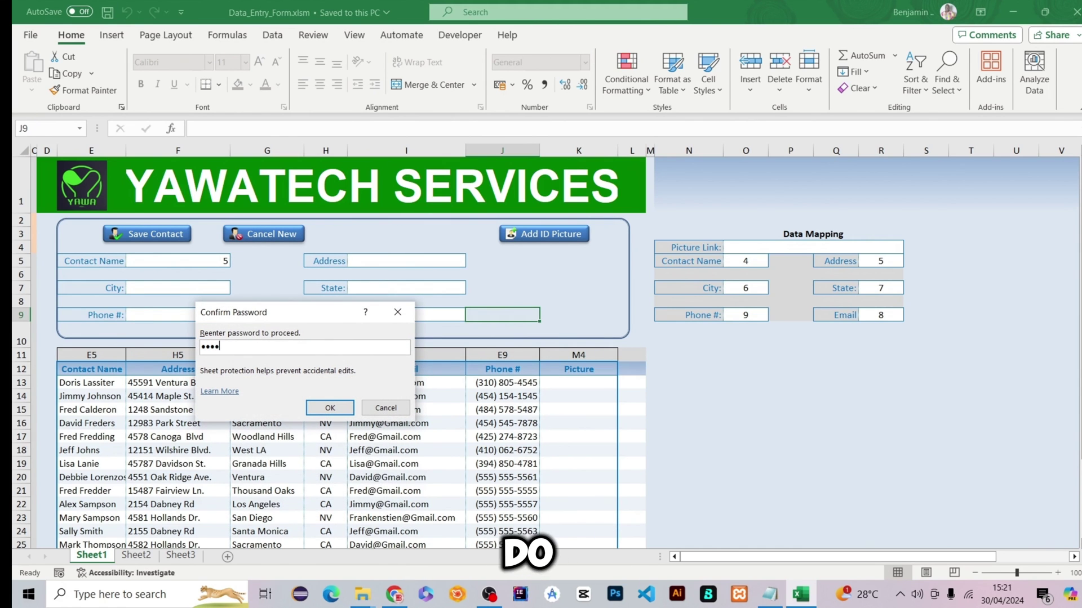